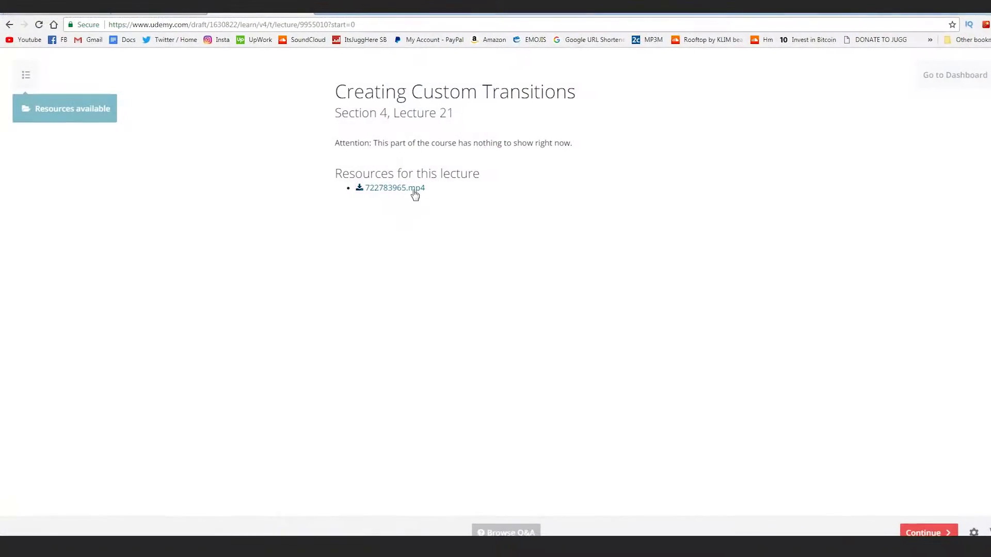
# - Switch to Premiere Pro and play back the part of the 722783965.mp4 clip where the pedestrian in red trousers enters
pyautogui.click(91, 113)
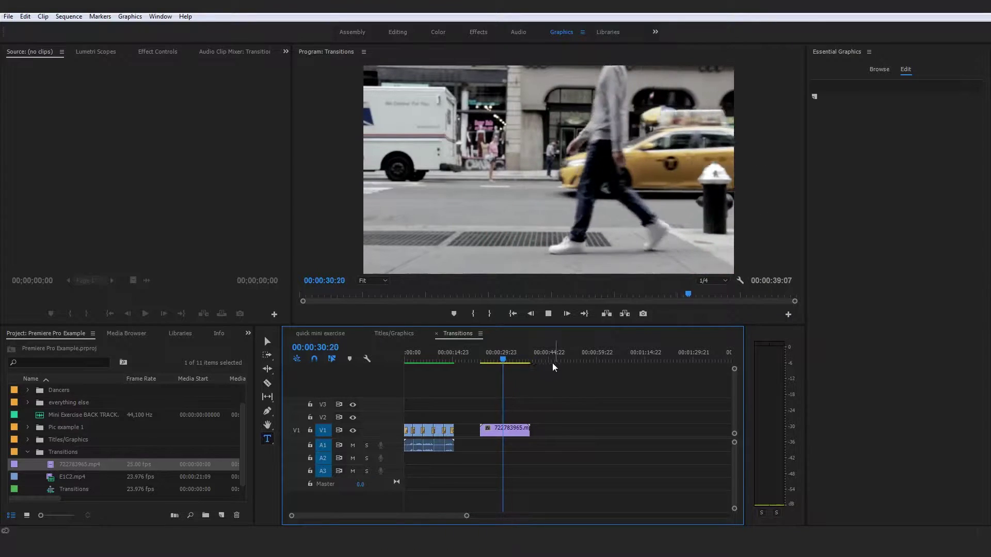
pyautogui.press('space')
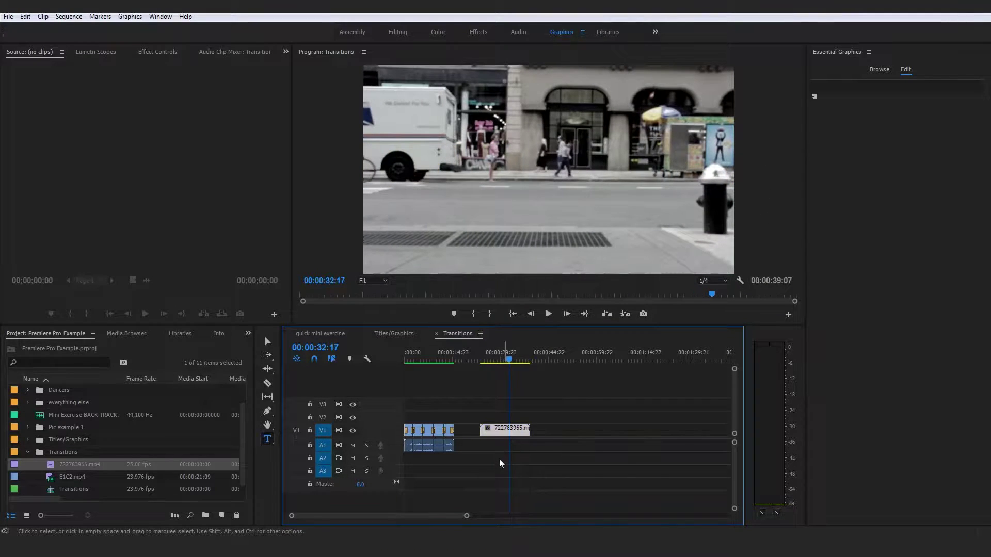
pyautogui.moveTo(510, 358); pyautogui.dragTo(498, 366)
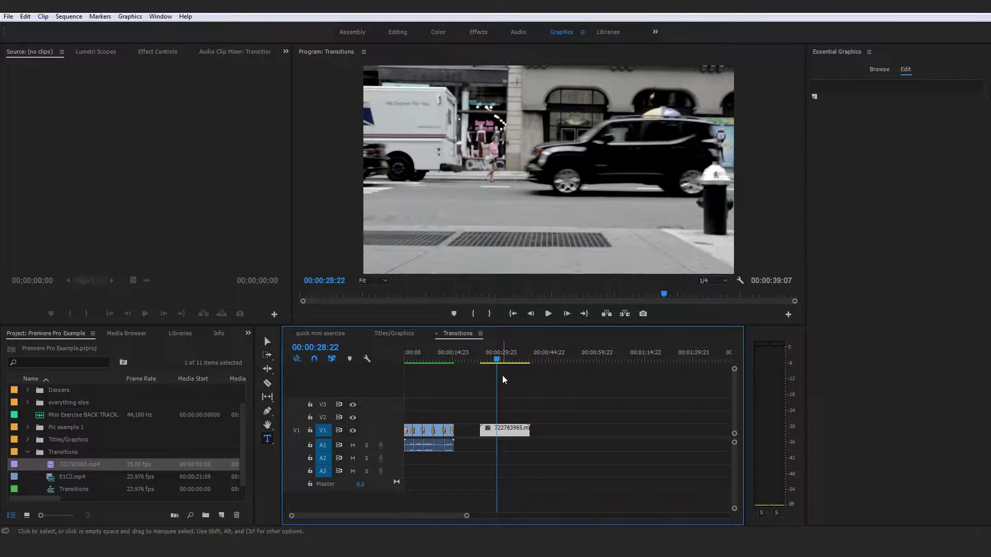
pyautogui.click(548, 314)
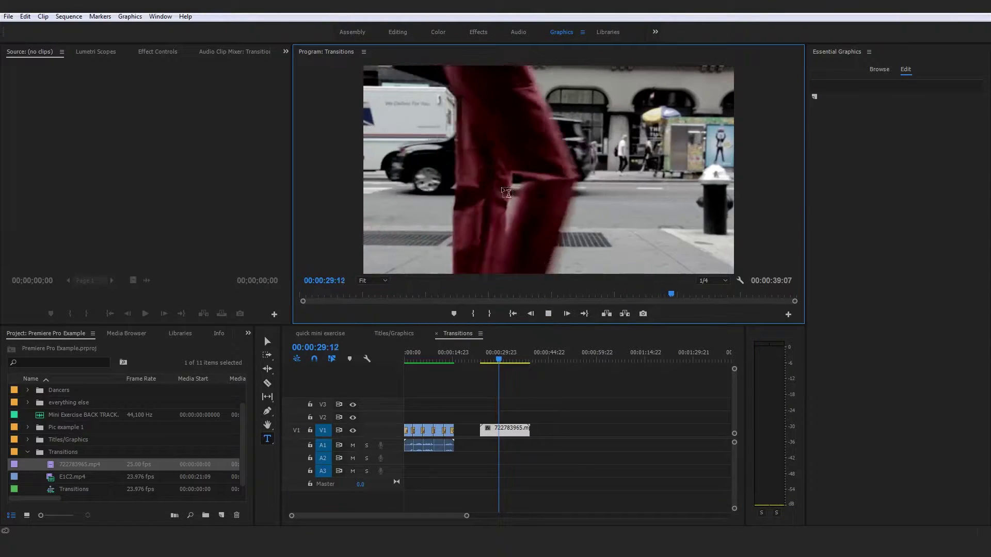
pyautogui.click(503, 361)
pyautogui.moveTo(502, 362); pyautogui.dragTo(498, 364)
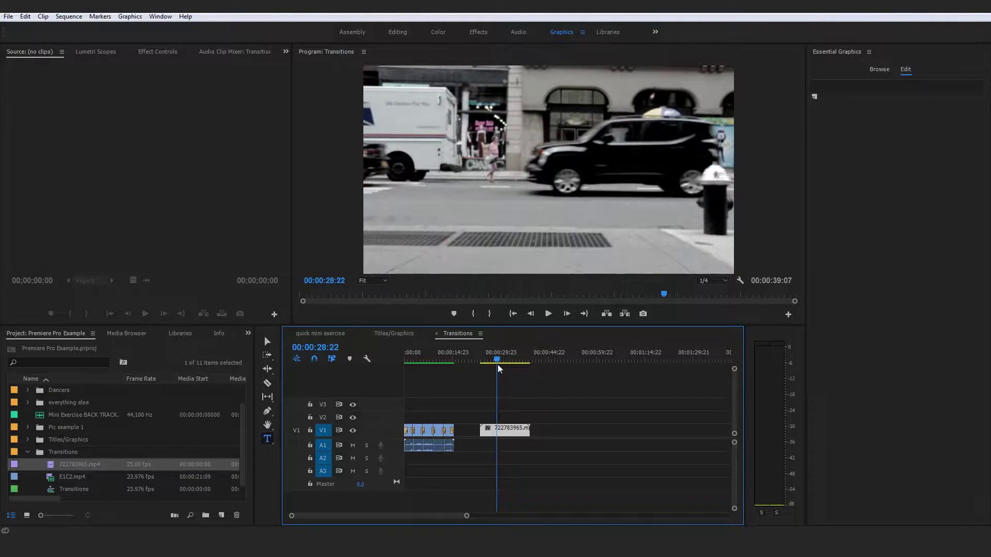
# - Examine frame by frame how the pedestrian in red trousers crosses the shot, from 00:00:28:22 to 00:00:29:11
pyautogui.click(566, 314)
pyautogui.click(566, 314)
pyautogui.click(565, 315)
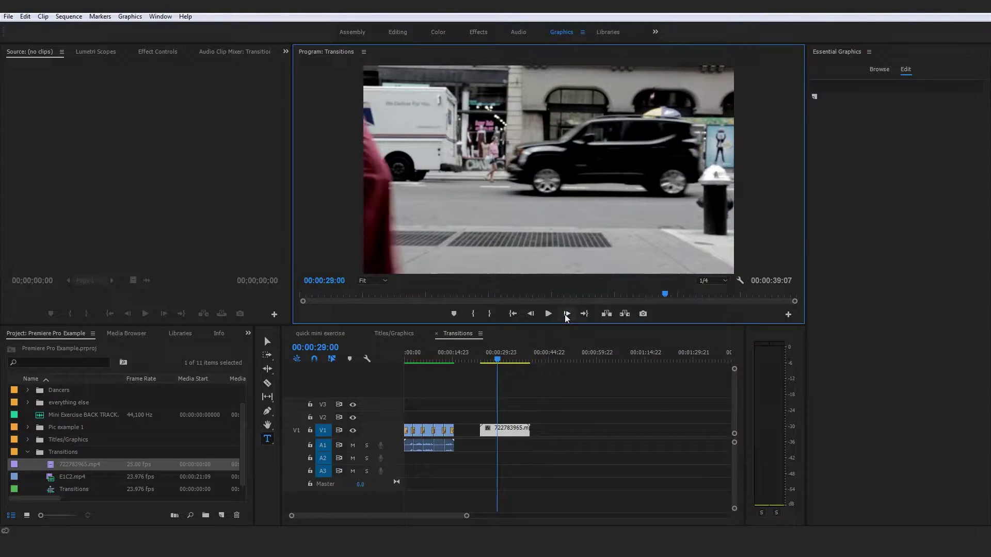
pyautogui.click(566, 314)
pyautogui.click(566, 314)
pyautogui.click(565, 314)
pyautogui.click(566, 314)
pyautogui.click(565, 314)
pyautogui.click(565, 314)
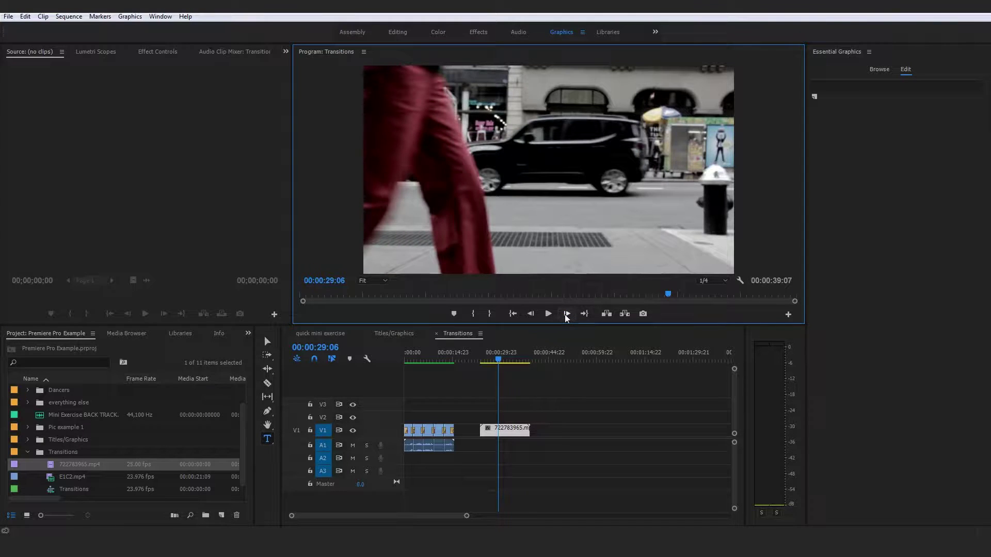
pyautogui.click(567, 314)
pyautogui.click(567, 315)
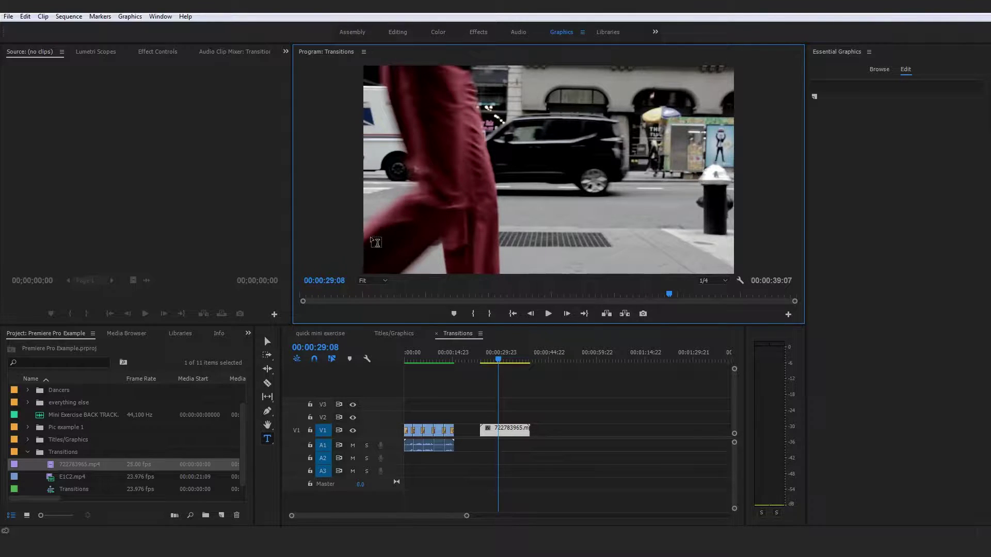
pyautogui.click(568, 315)
pyautogui.click(568, 314)
pyautogui.click(567, 315)
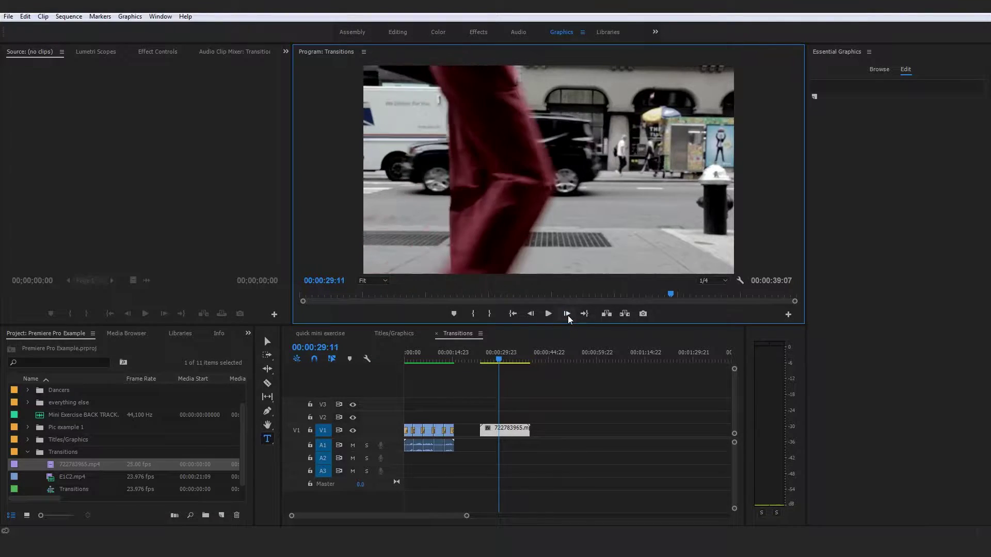
# - Display the effect controls of the 722783965.mp4 clip and select its Opacity effect
pyautogui.moveTo(502, 362)
pyautogui.mouseDown()
pyautogui.moveTo(490, 362)
pyautogui.moveTo(501, 364)
pyautogui.mouseUp()
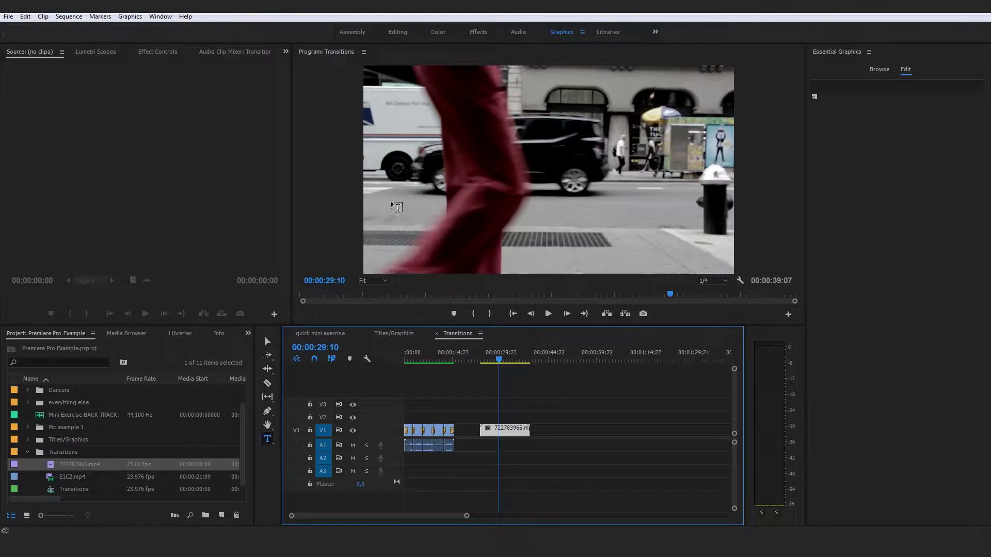
pyautogui.click(500, 361)
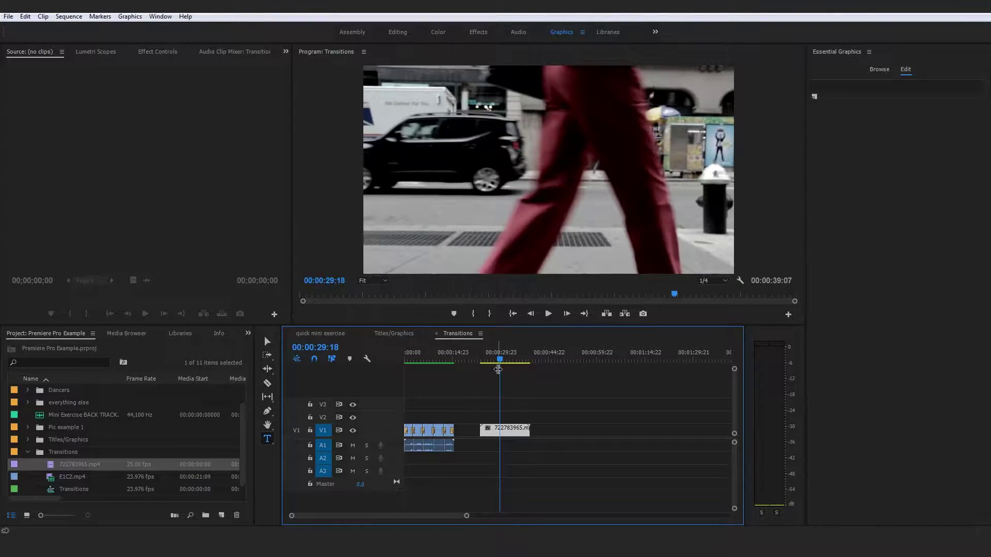
pyautogui.click(157, 52)
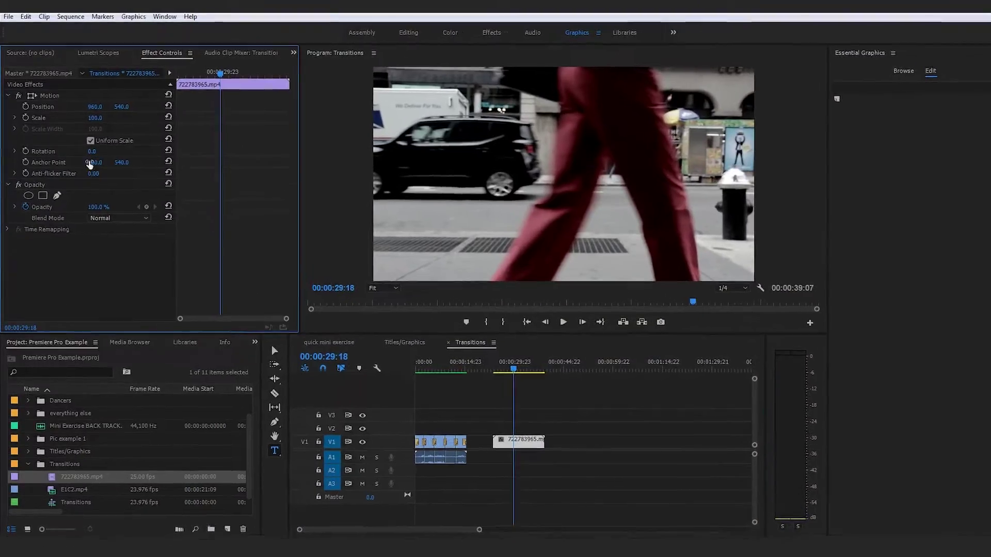
pyautogui.click(45, 180)
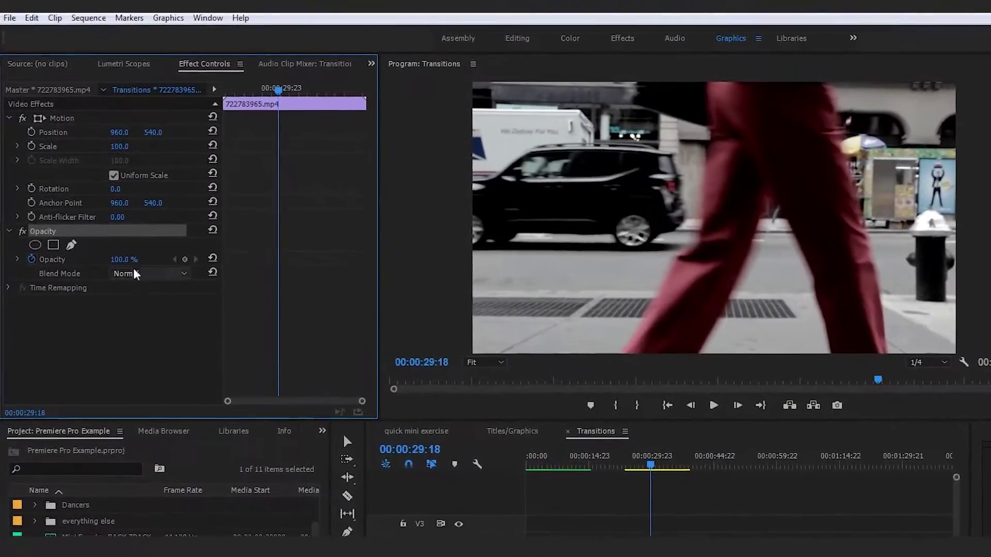
# - Cut the 722783965.mp4 clip at 00:00:28:22, just before the pedestrian enters, and delete the part before the cut
pyautogui.click(567, 424)
pyautogui.click(648, 485)
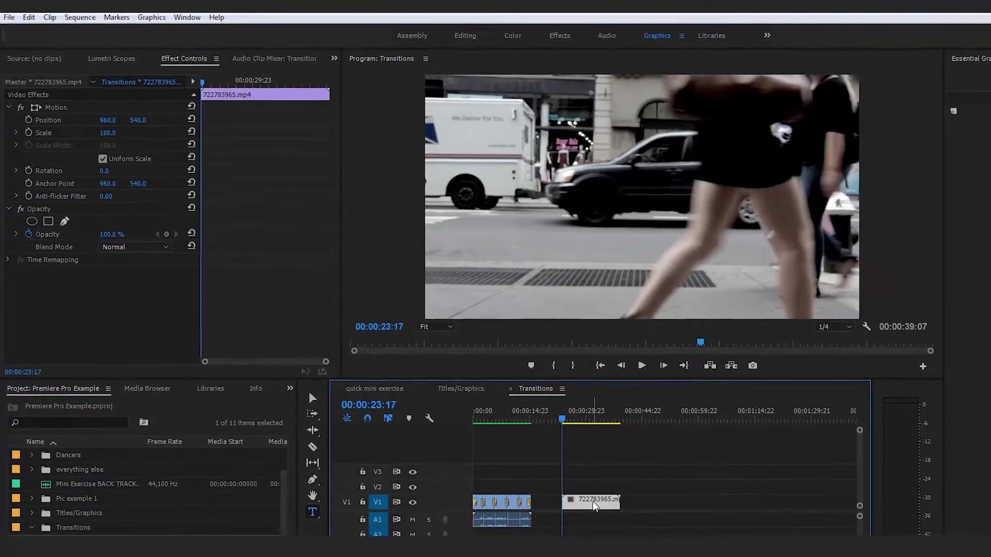
pyautogui.press('space')
pyautogui.moveTo(483, 365)
pyautogui.mouseDown()
pyautogui.moveTo(499, 367)
pyautogui.moveTo(501, 336)
pyautogui.moveTo(497, 360)
pyautogui.mouseUp()
pyautogui.press('c')
pyautogui.click(497, 432)
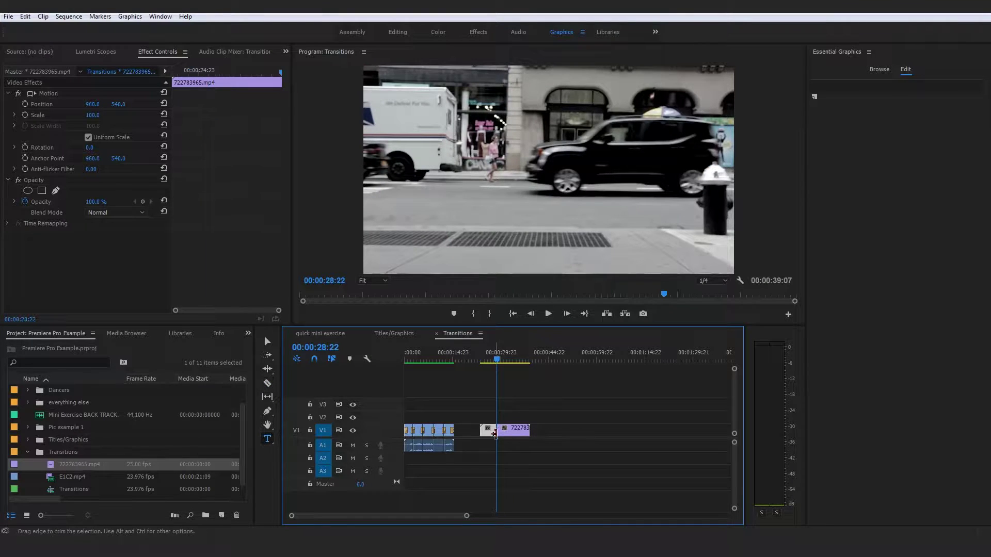
pyautogui.press('Delete')
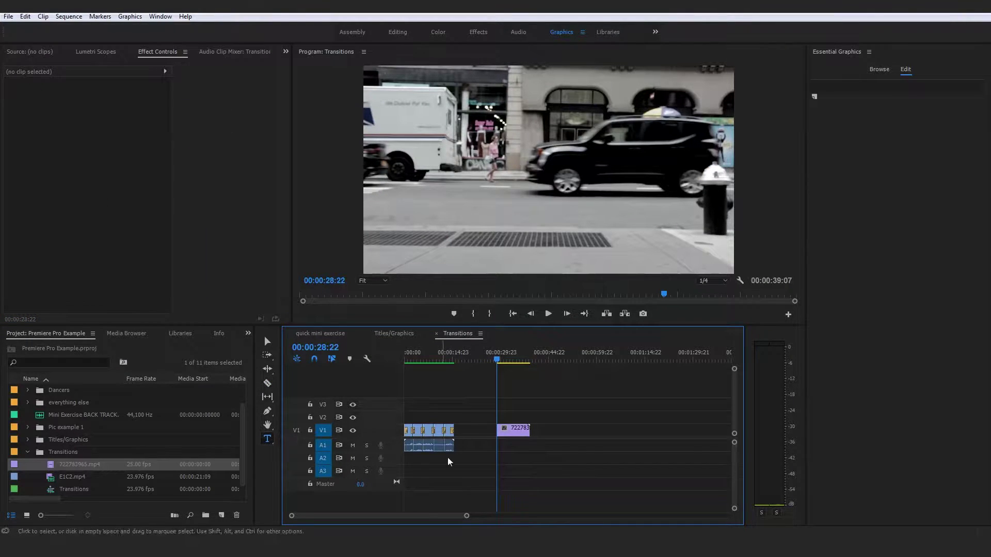
# - Play back the trimmed street clip and return the playhead to its start at 00:00:28:22
pyautogui.moveTo(446, 358); pyautogui.dragTo(497, 360)
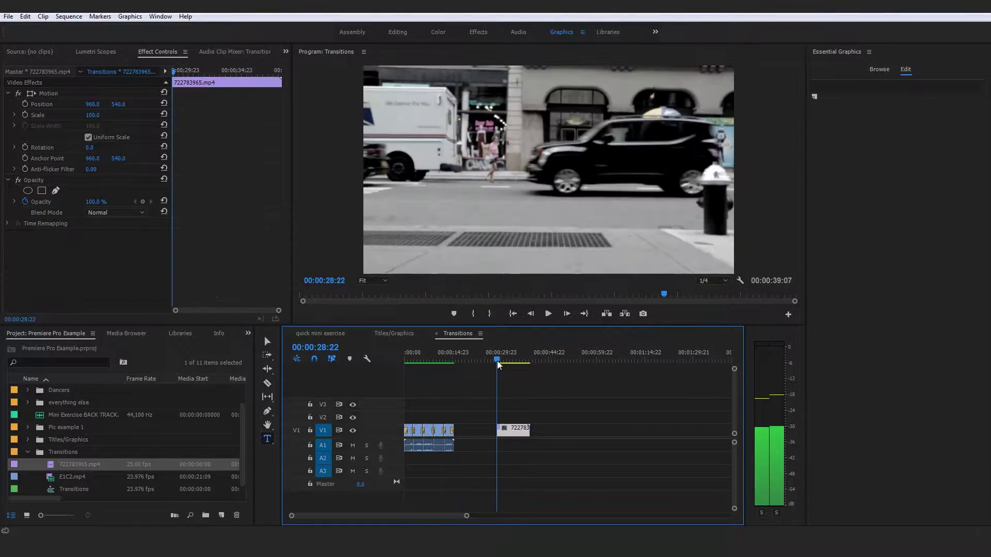
pyautogui.click(545, 380)
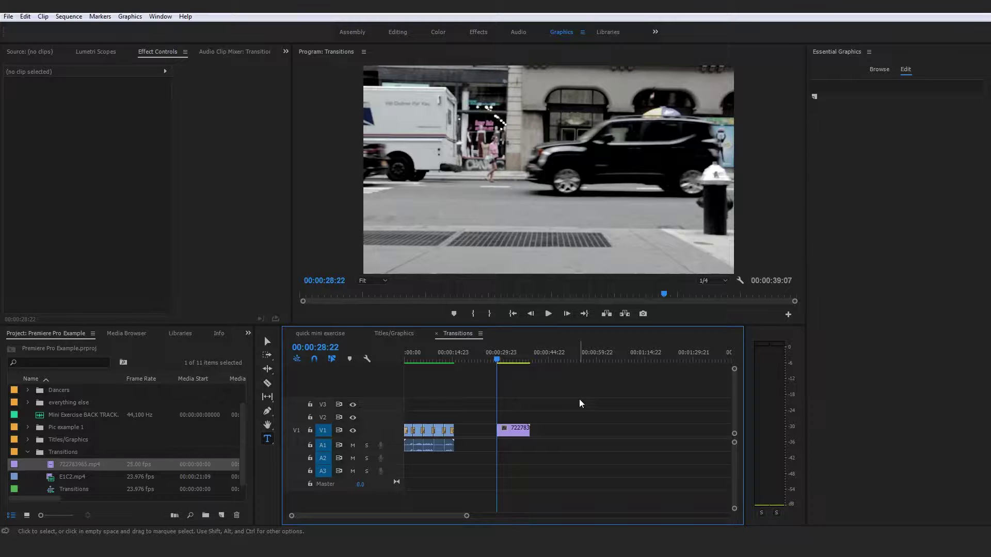
pyautogui.press('space')
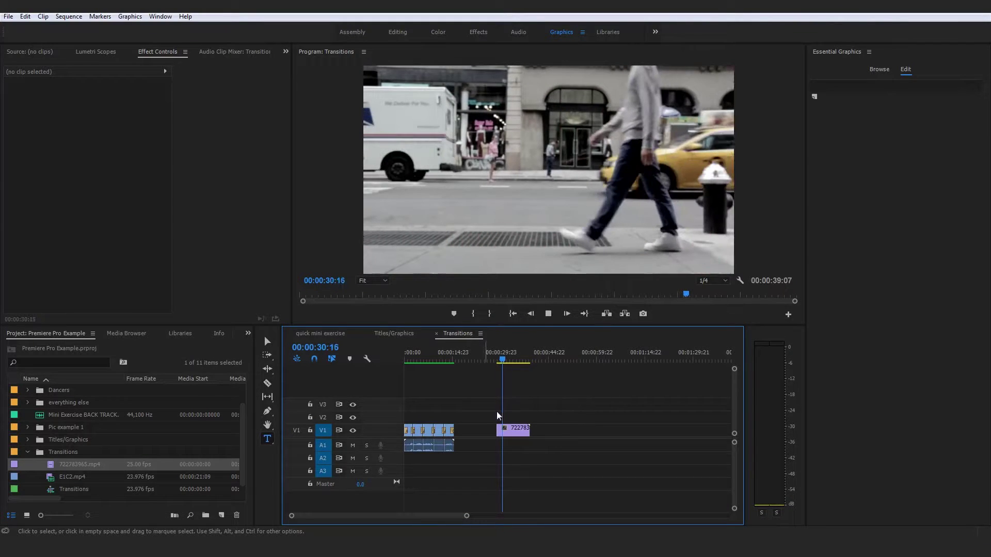
pyautogui.click(517, 429)
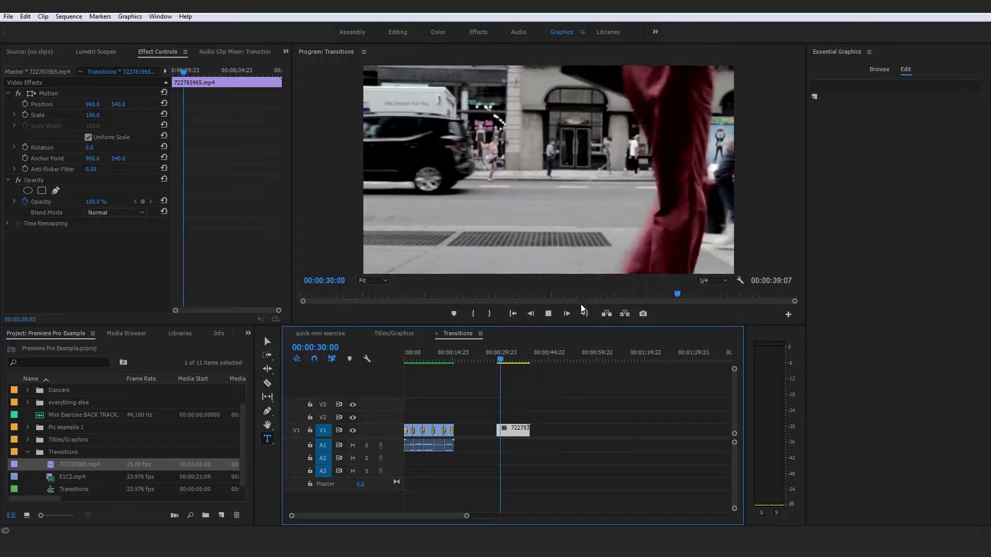
pyautogui.click(501, 358)
pyautogui.moveTo(504, 359); pyautogui.dragTo(499, 358)
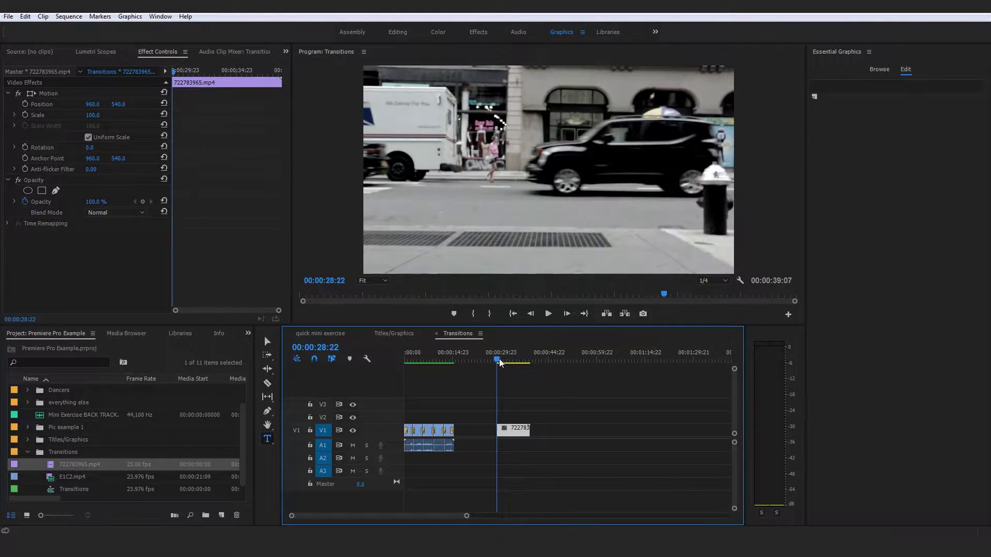
# - Advance the playhead frame by frame to 00:00:29:07, where the background behind the pedestrian's legs first shows
pyautogui.click(567, 314)
pyautogui.click(567, 313)
pyautogui.click(567, 314)
pyautogui.click(567, 314)
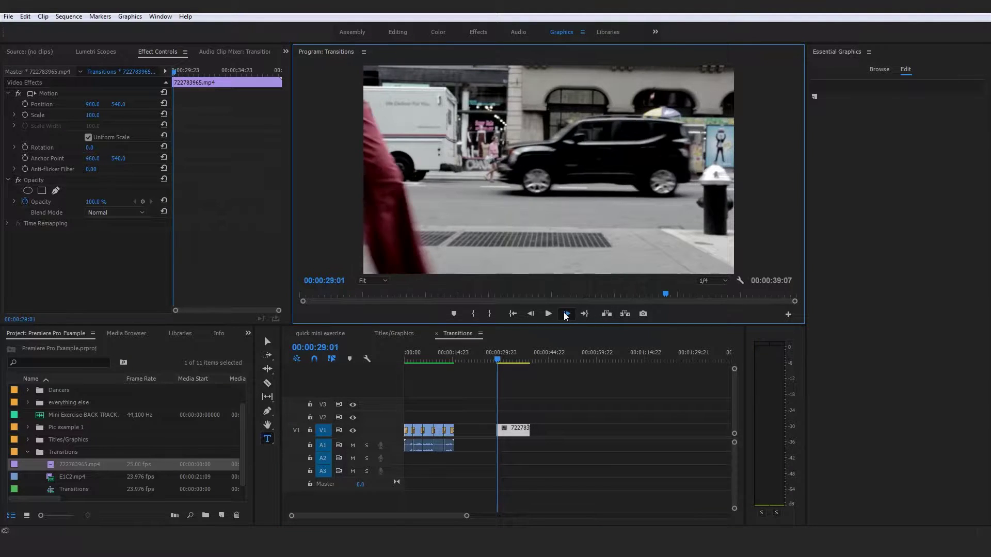
pyautogui.click(567, 314)
pyautogui.click(567, 313)
pyautogui.click(566, 314)
pyautogui.click(567, 314)
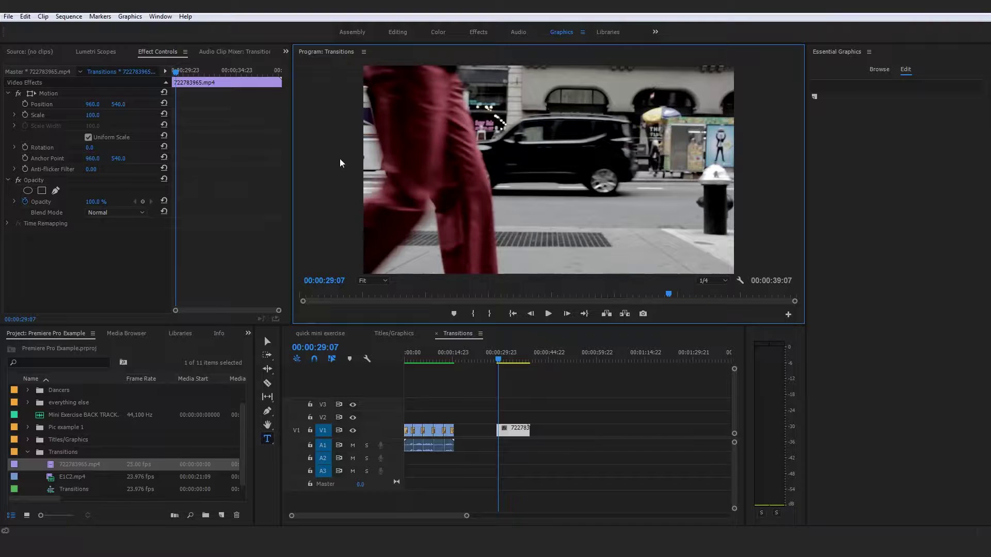
pyautogui.click(533, 315)
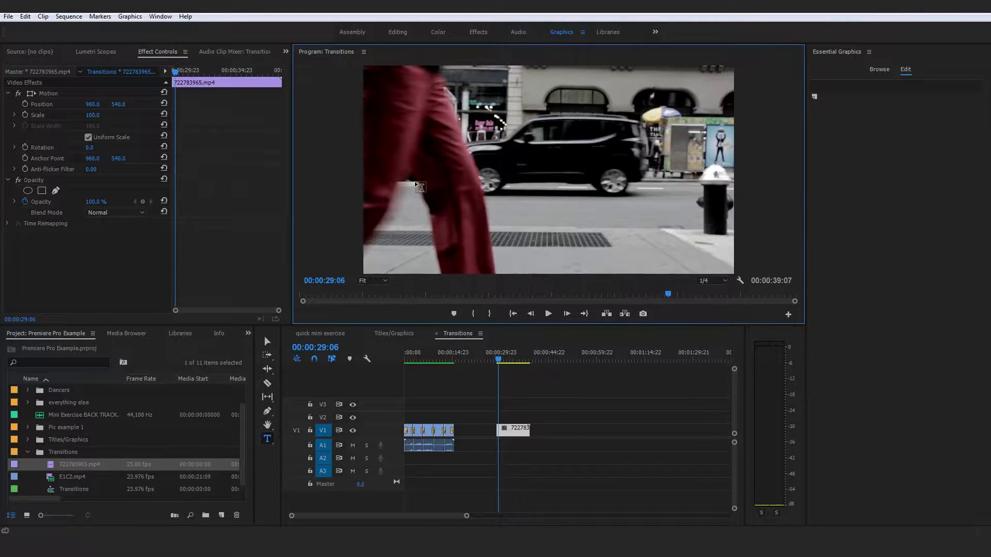
pyautogui.click(568, 313)
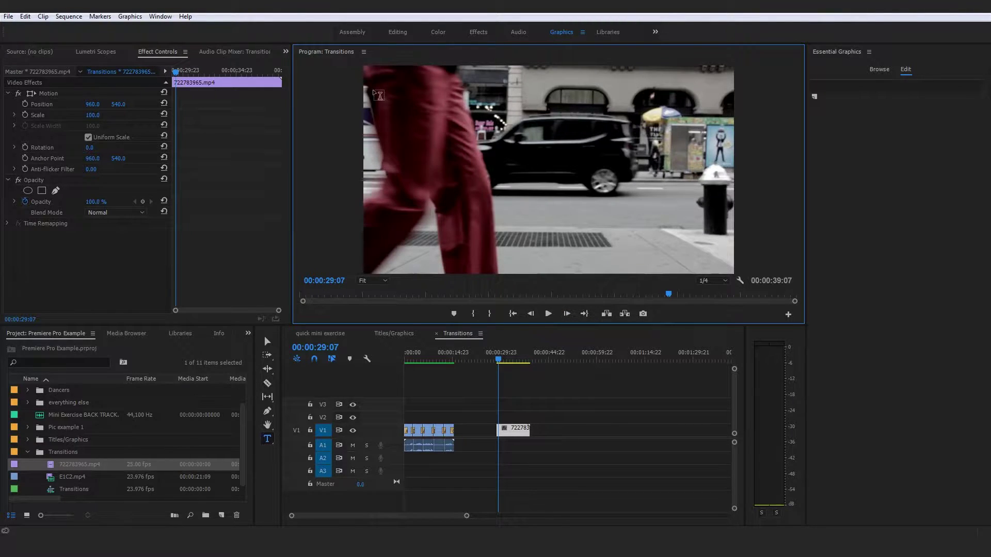
# - Draw a closed free-draw Bezier opacity mask along the trailing edge of the red trousers, extending well beyond the frame's left edge
pyautogui.click(373, 280)
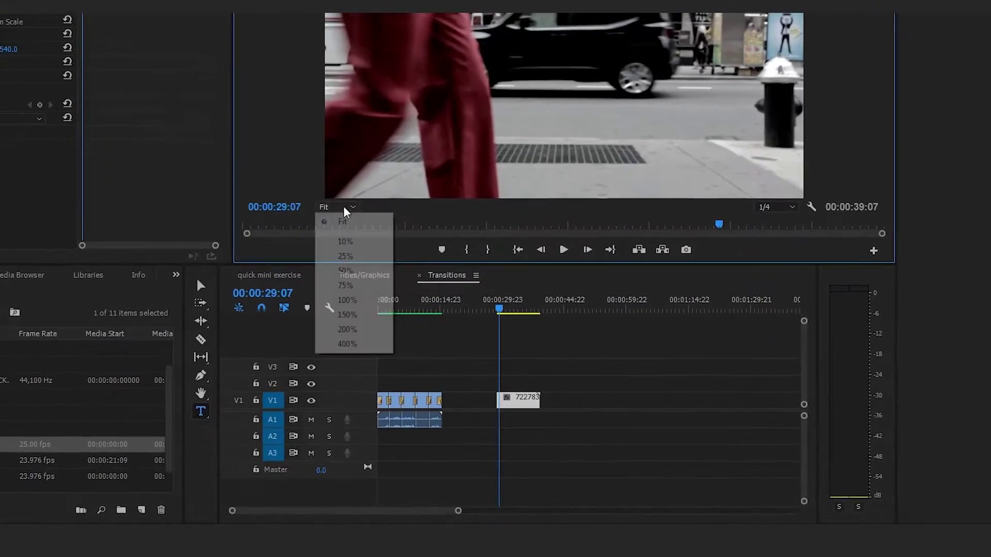
pyautogui.click(384, 319)
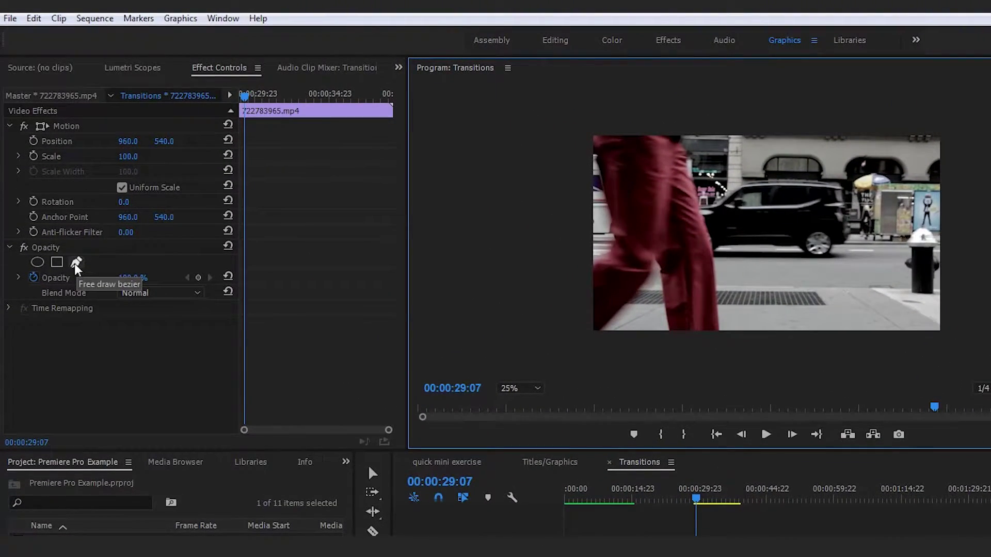
pyautogui.click(76, 264)
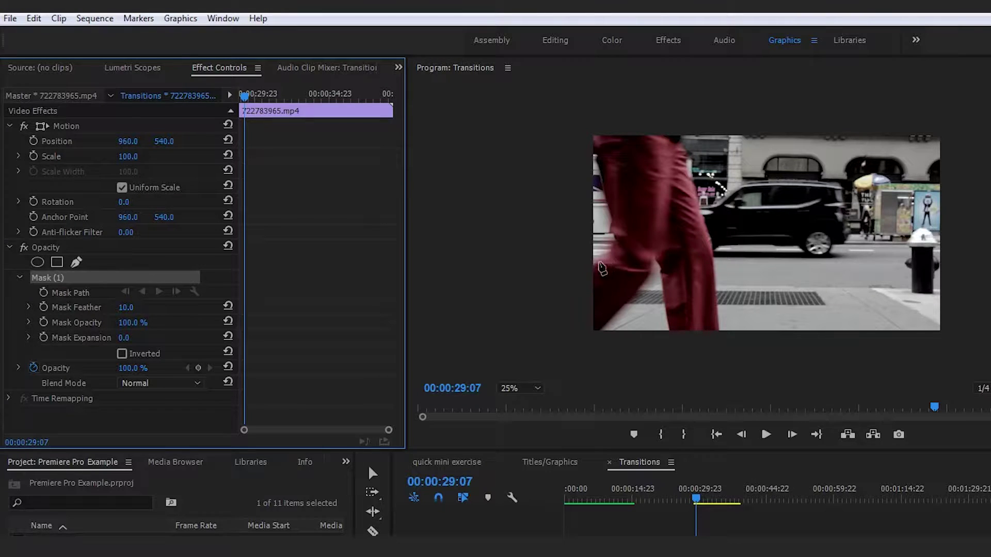
pyautogui.click(588, 260)
pyautogui.click(612, 255)
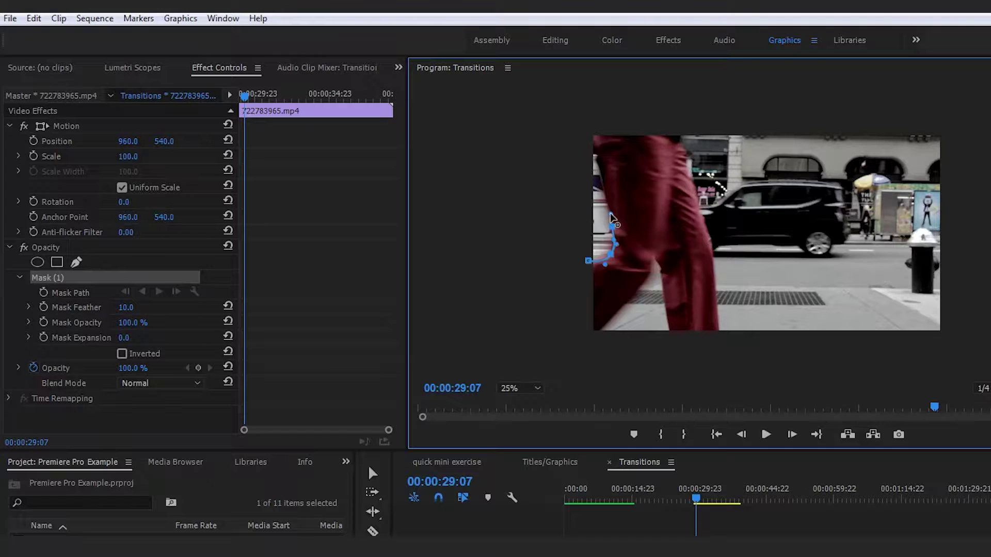
pyautogui.click(604, 182)
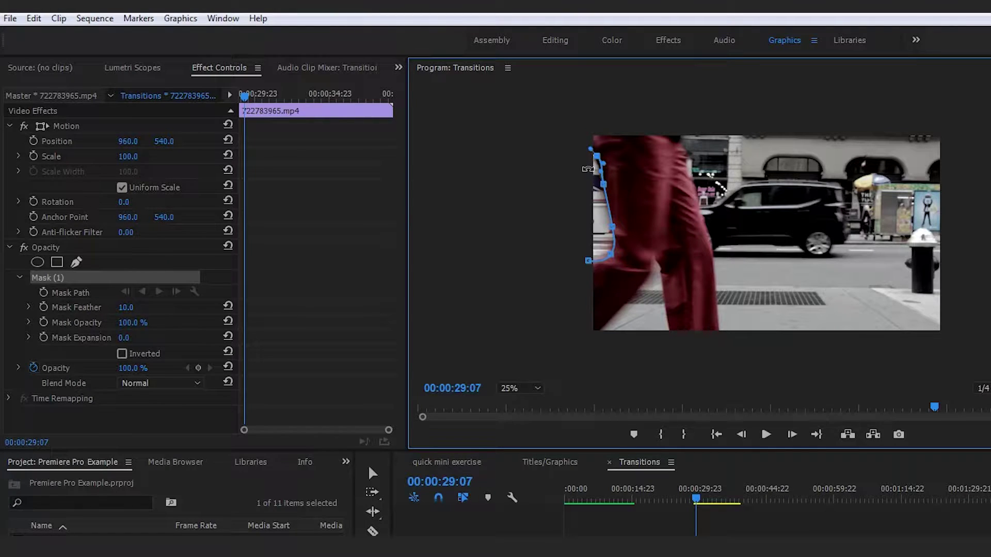
pyautogui.click(586, 121)
pyautogui.click(554, 118)
pyautogui.click(507, 145)
pyautogui.click(500, 231)
pyautogui.click(522, 291)
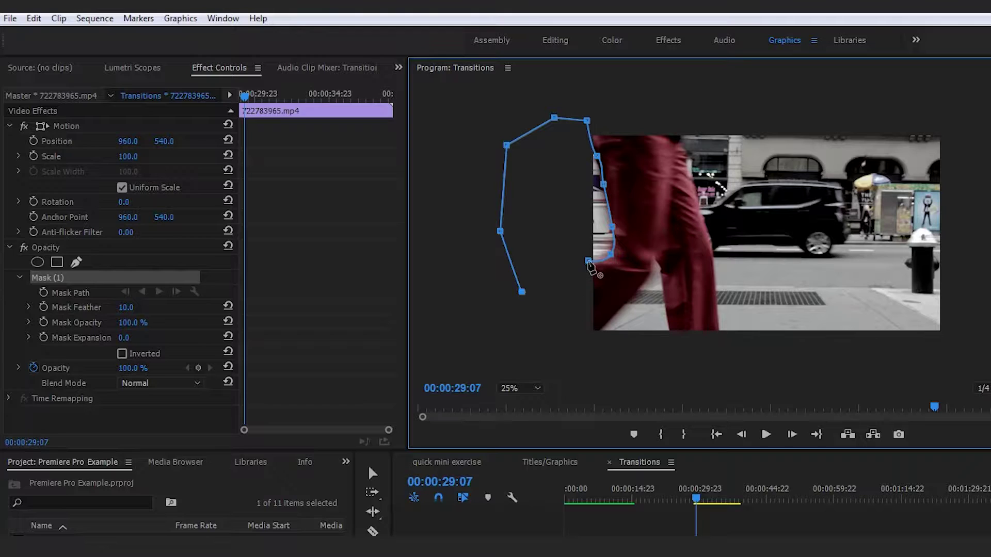
pyautogui.click(589, 263)
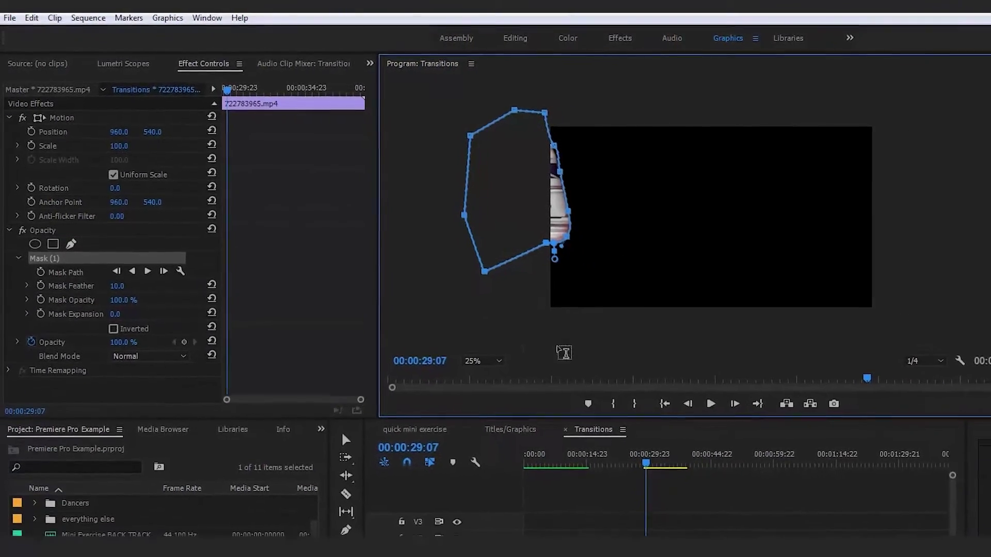
# - Deselect the masked clip and bring back its mask outline by selecting the clip and Mask (1) again
pyautogui.click(706, 506)
pyautogui.press('t')
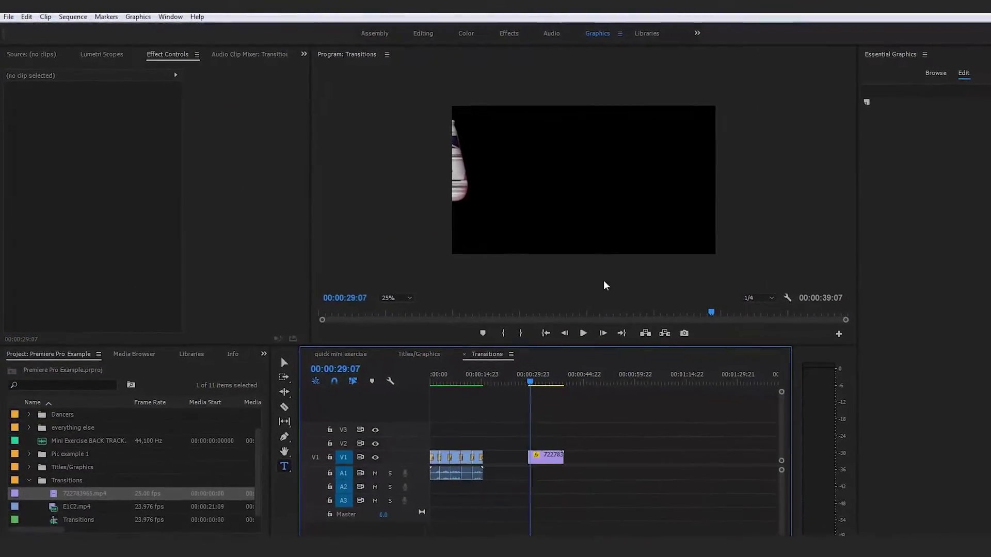
pyautogui.click(515, 432)
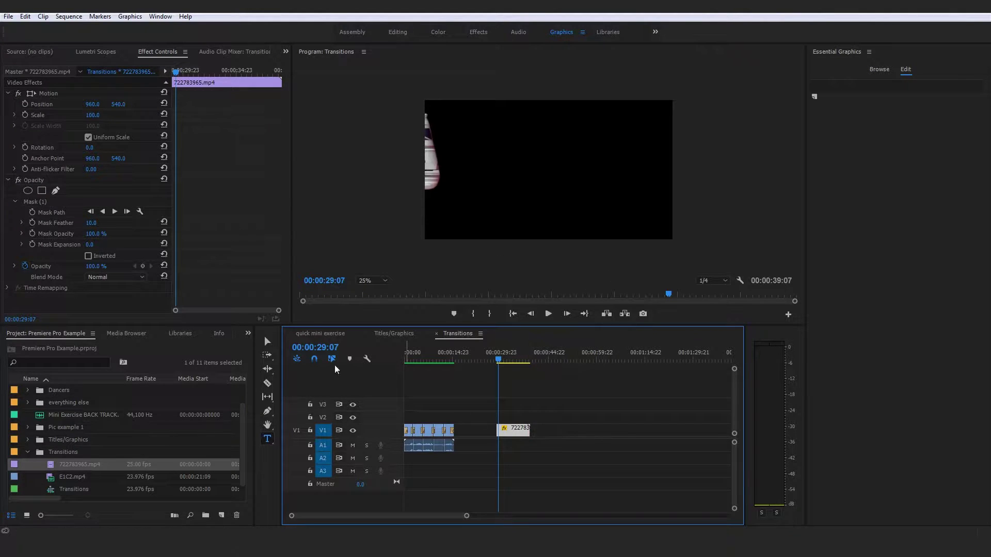
pyautogui.click(45, 204)
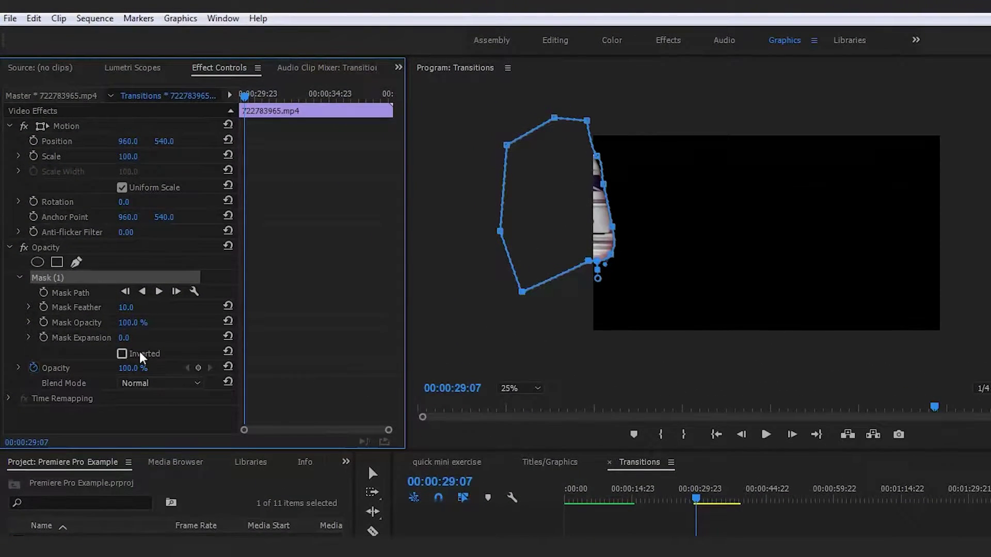
# - Invert Mask (1) so the area behind the pedestrian's legs is cut out, then inspect the frame without the mask outline
pyautogui.click(140, 354)
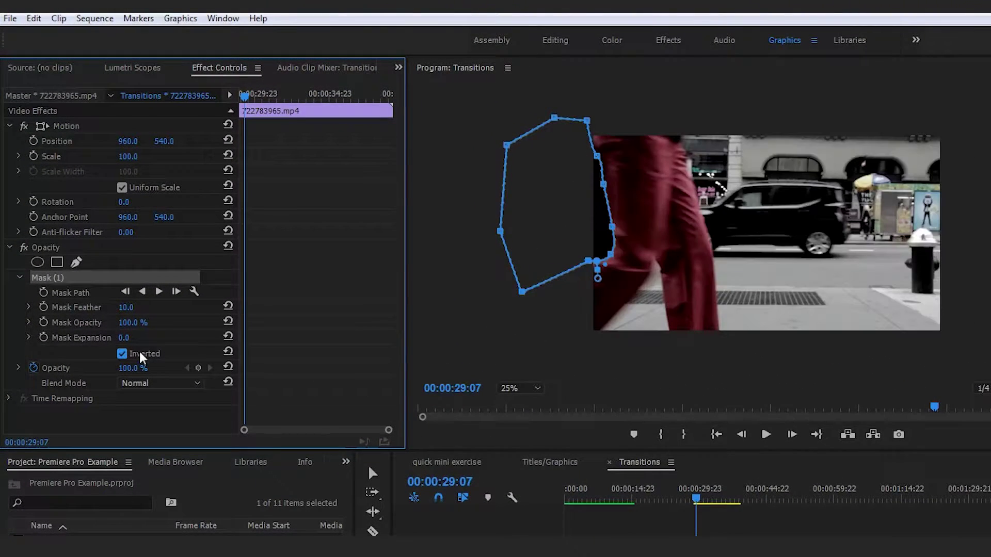
pyautogui.click(840, 535)
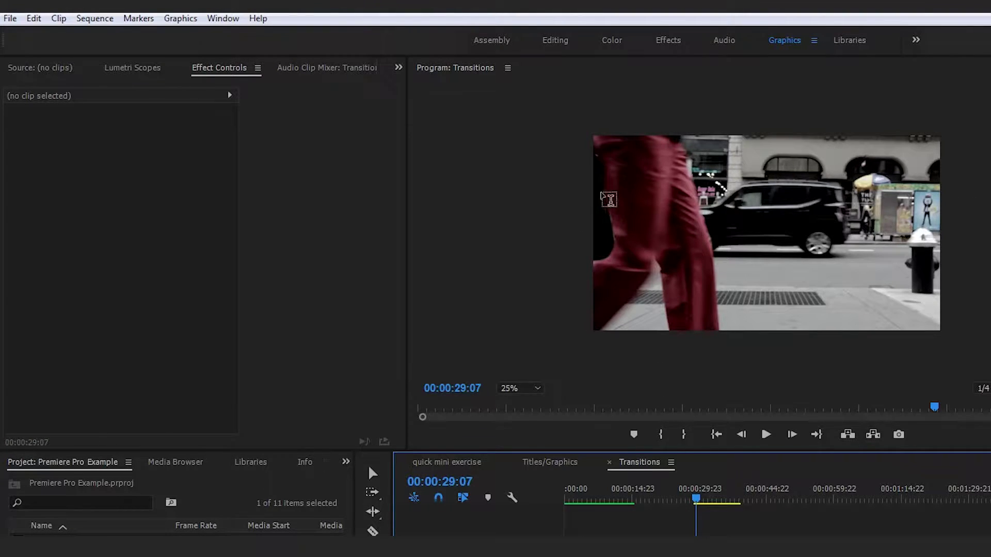
pyautogui.click(726, 532)
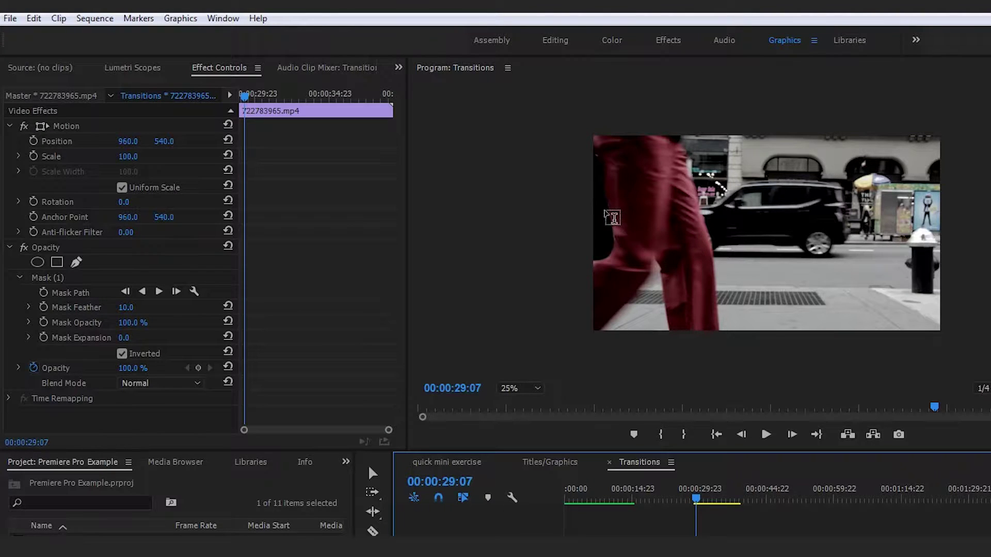
pyautogui.moveTo(537, 511)
pyautogui.mouseDown()
pyautogui.moveTo(574, 511)
pyautogui.moveTo(555, 510)
pyautogui.mouseUp()
pyautogui.hotkey('ctrl', 'z')
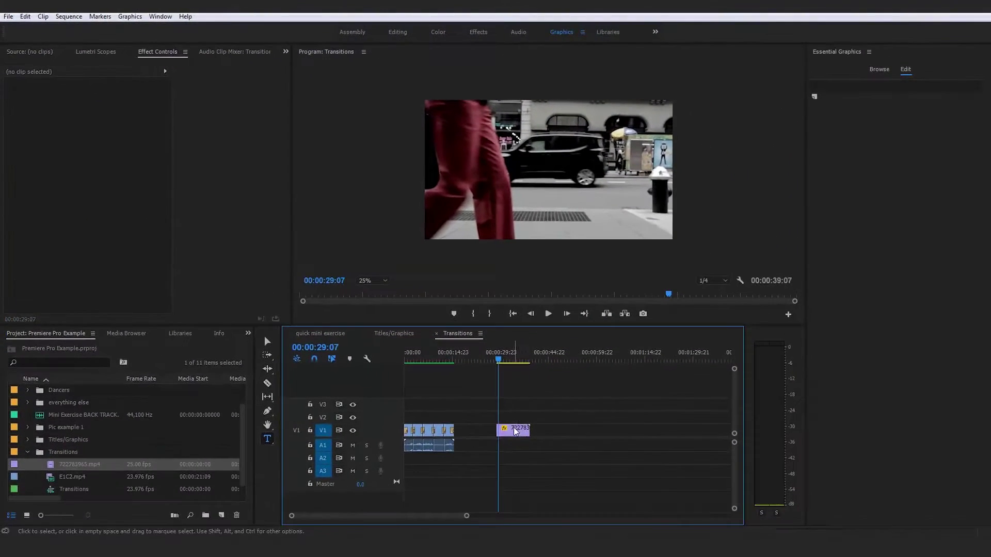
# - Move the masked street clip up to V2 and place the end piece of the E1C2.mp4 clip beneath it on V1
pyautogui.moveTo(515, 431); pyautogui.dragTo(516, 417)
pyautogui.click(450, 443)
pyautogui.moveTo(451, 430); pyautogui.dragTo(503, 436)
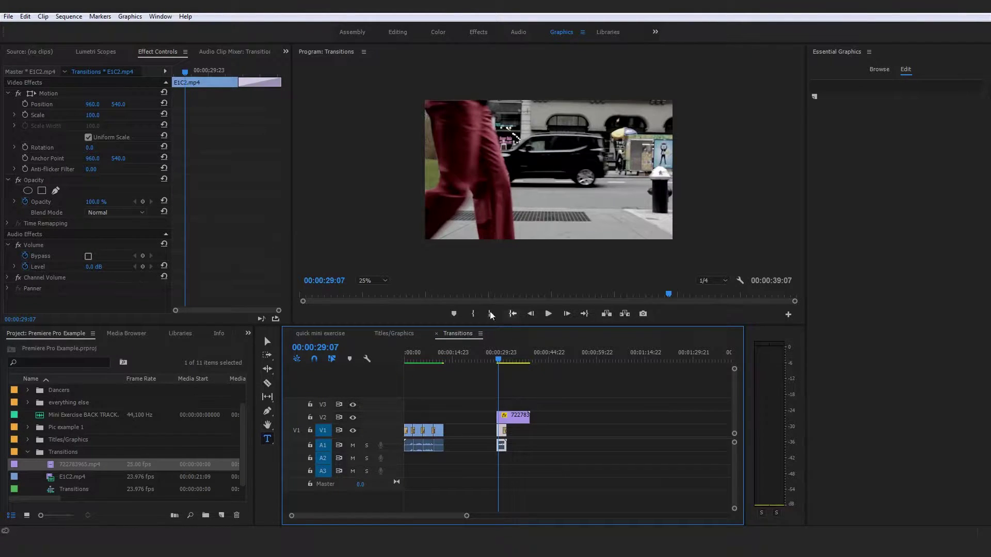
pyautogui.click(514, 416)
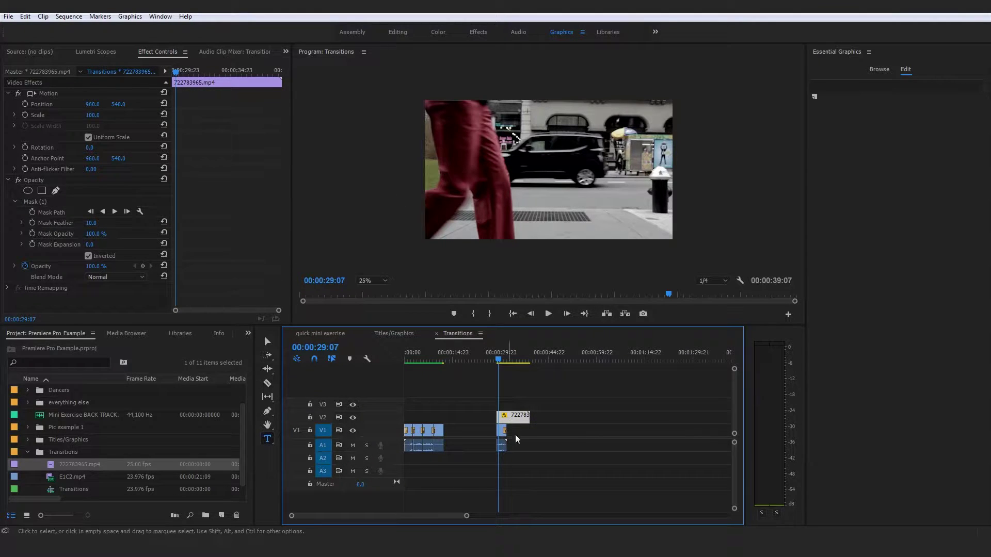
# - Delete the E1C2.mp4 piece beneath the masked street clip and move the street clip back down to V1
pyautogui.click(501, 431)
pyautogui.press('Delete')
pyautogui.moveTo(510, 420); pyautogui.dragTo(515, 431)
pyautogui.click(501, 369)
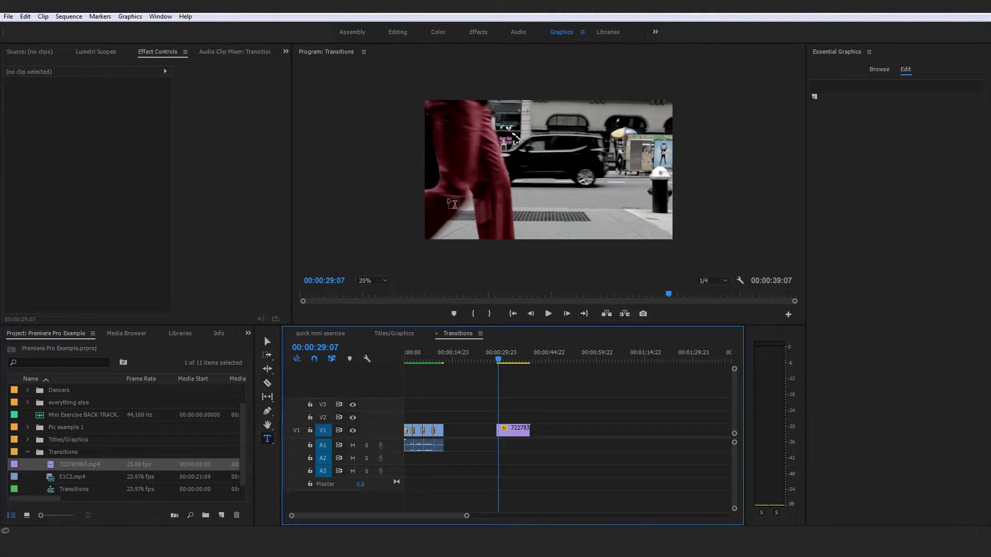
# - Set the street clip's Mask Feather to 64 and Mask Expansion to 57 to soften and widen the cut-out edge
pyautogui.click(515, 429)
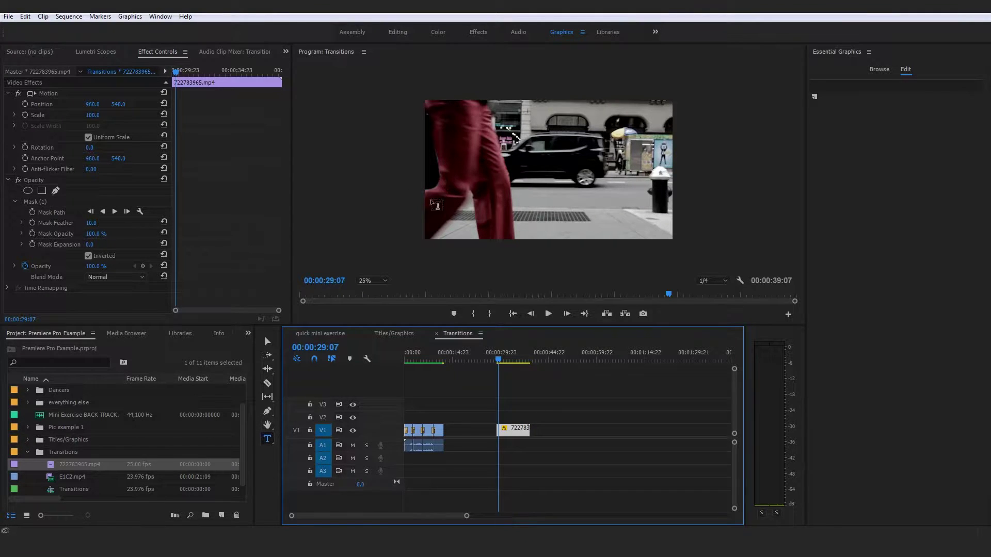
pyautogui.moveTo(93, 223); pyautogui.dragTo(120, 245)
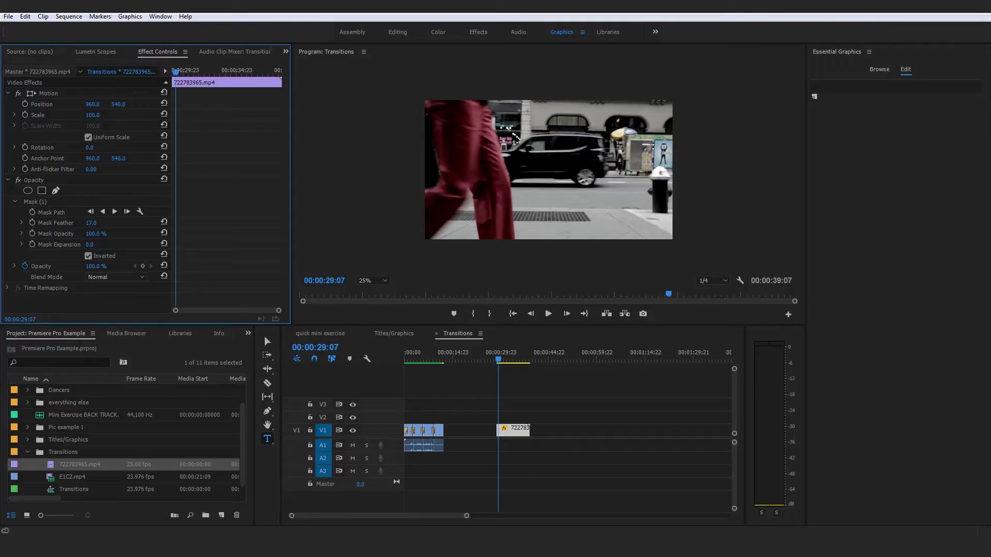
pyautogui.moveTo(119, 292); pyautogui.dragTo(141, 300)
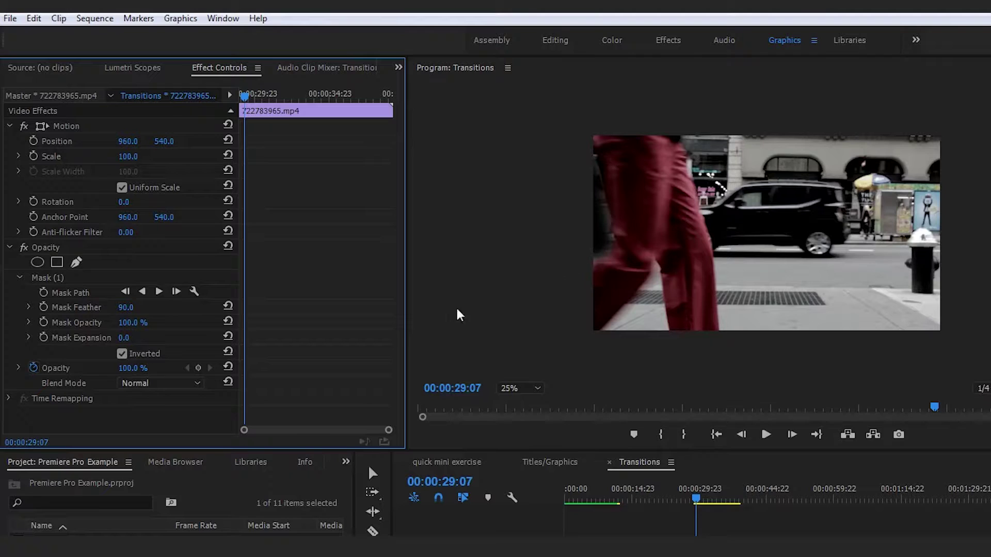
pyautogui.click(124, 337)
pyautogui.write('16')
pyautogui.press('Return')
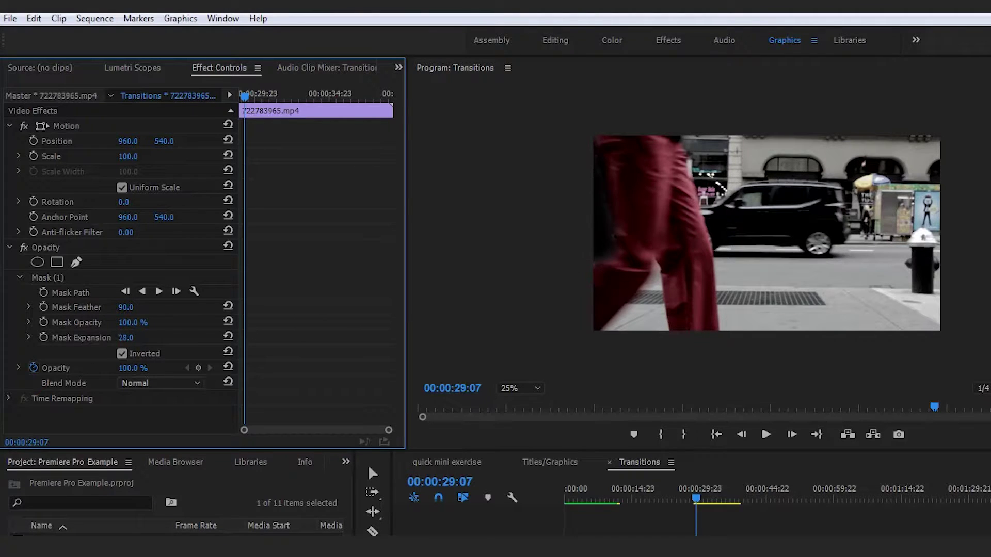
pyautogui.moveTo(126, 337); pyautogui.dragTo(156, 337)
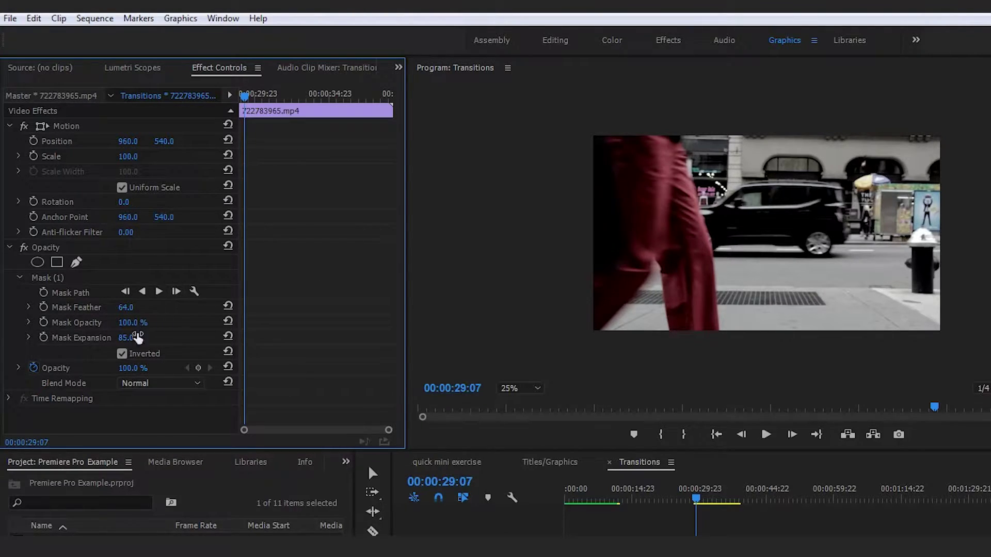
pyautogui.moveTo(126, 338)
pyautogui.mouseDown()
pyautogui.moveTo(157, 337)
pyautogui.moveTo(100, 338)
pyautogui.moveTo(128, 337)
pyautogui.mouseUp()
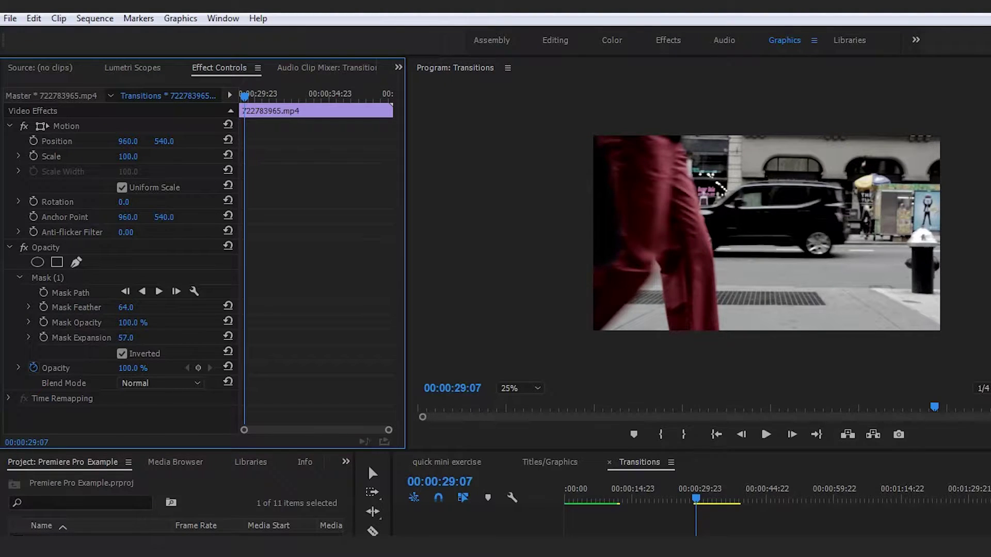
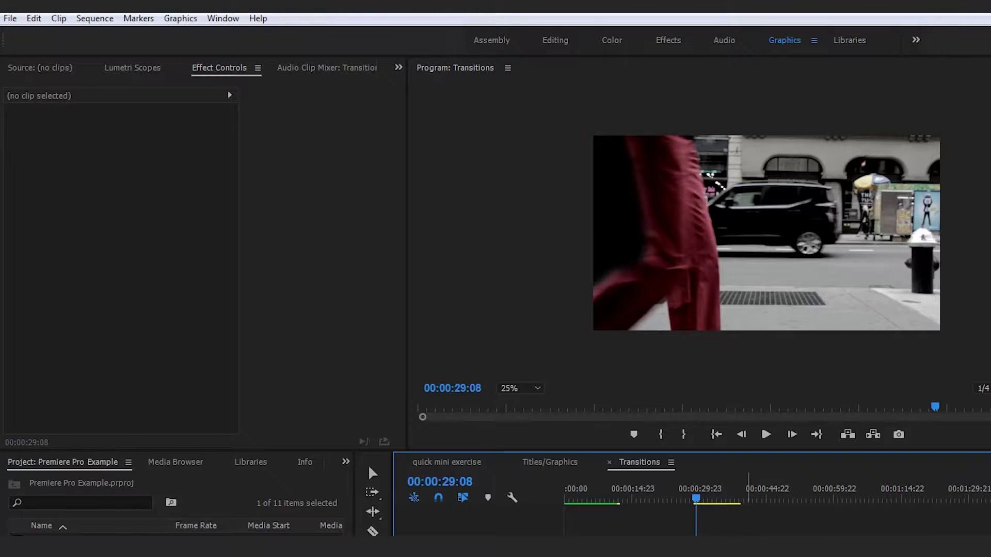
# - At 00:00:29:08, shift the whole mask forward to follow the trailing edge of the red trousers
pyautogui.press('d')
pyautogui.click(52, 278)
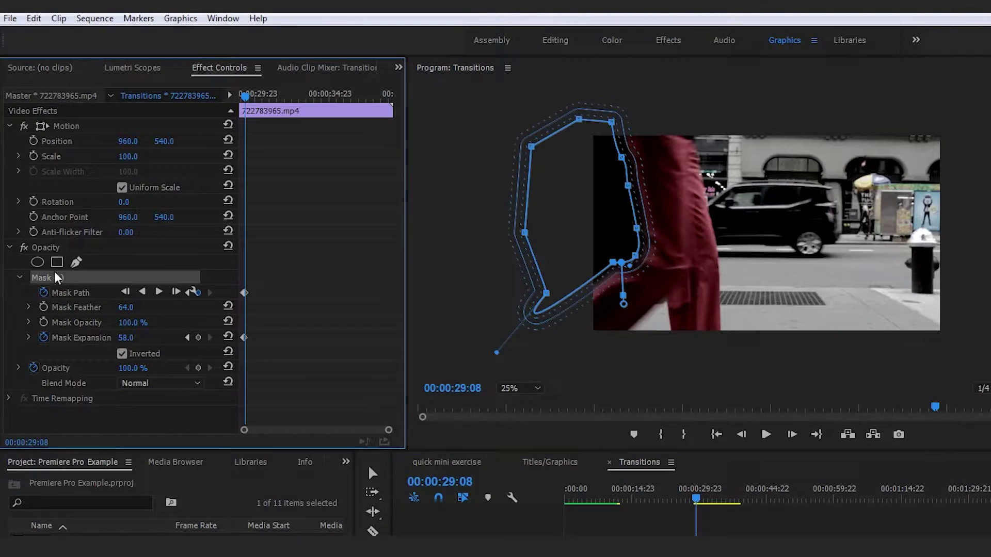
pyautogui.moveTo(586, 230); pyautogui.dragTo(587, 231)
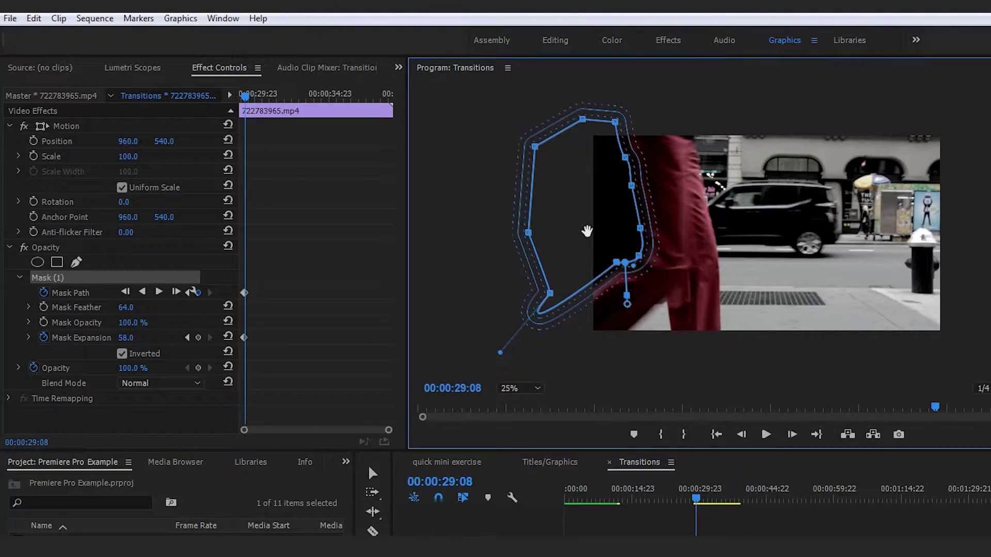
pyautogui.hotkey('ctrl', 'shift', 'a')
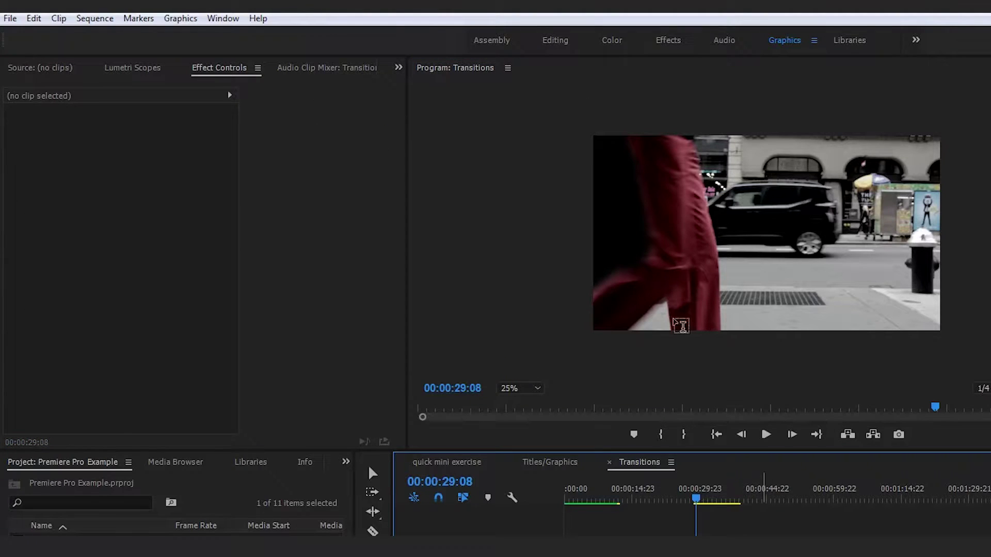
# - Advance one frame to 00:00:29:09, move the mask forward and reshape its points along the thigh, knee and lower leg
pyautogui.click(722, 535)
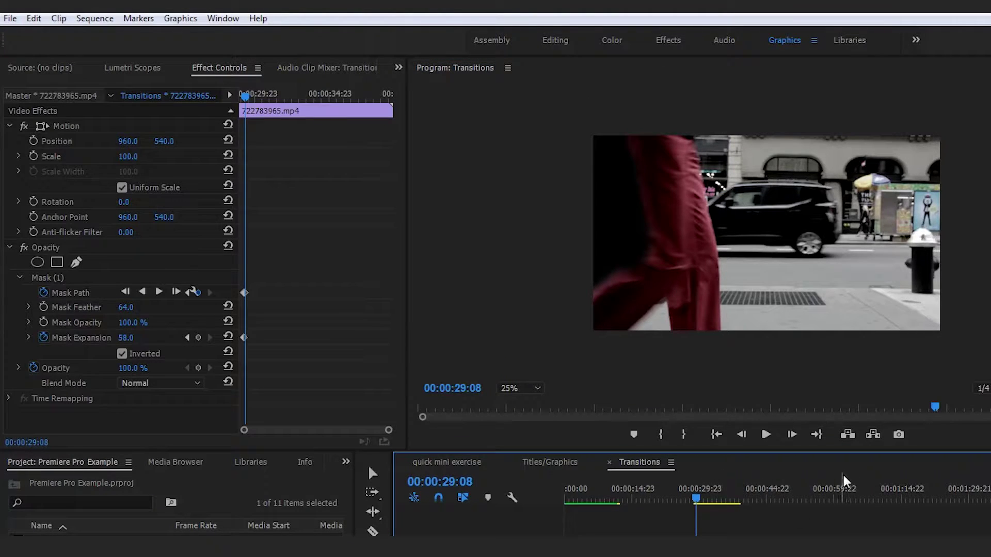
pyautogui.click(797, 436)
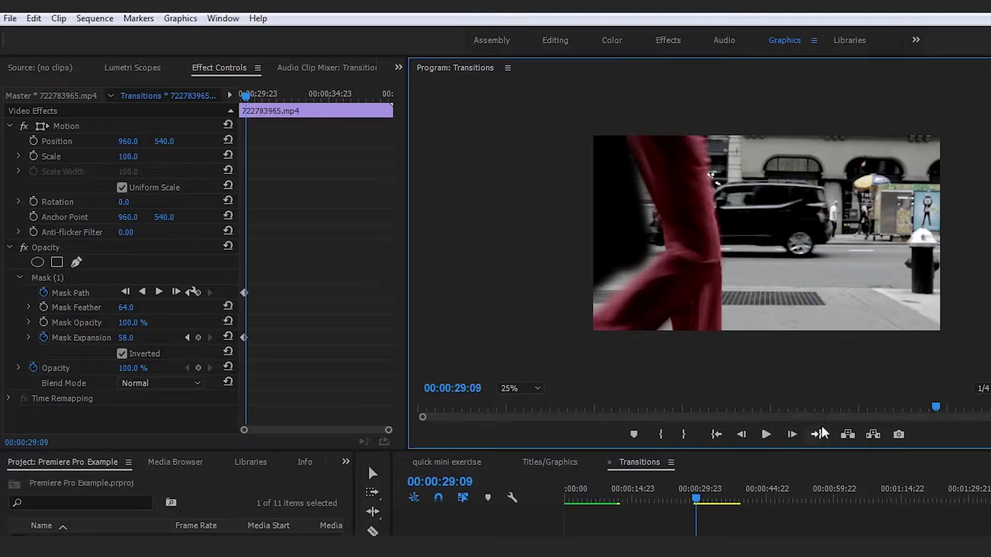
pyautogui.click(81, 281)
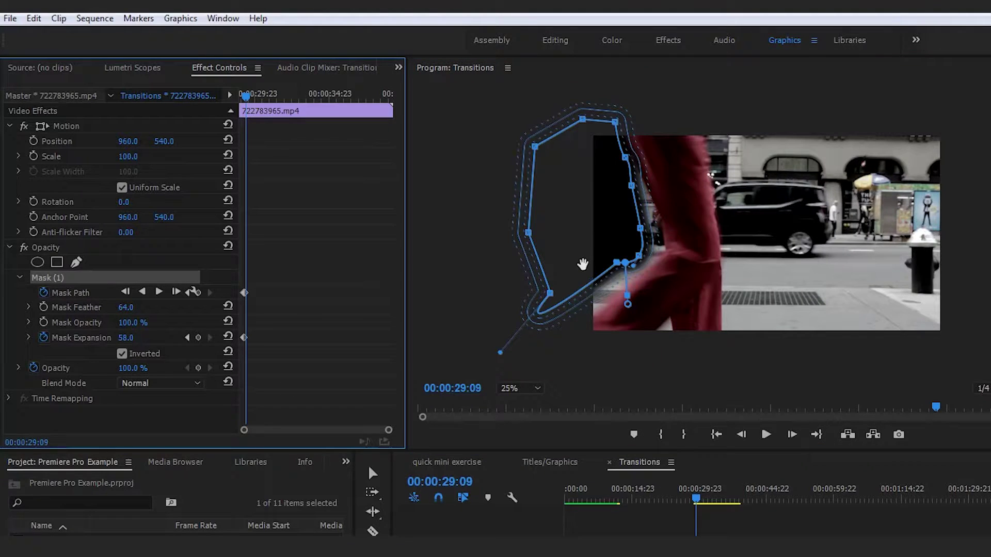
pyautogui.moveTo(563, 212); pyautogui.dragTo(586, 205)
pyautogui.moveTo(645, 227); pyautogui.dragTo(665, 237)
pyautogui.moveTo(639, 184); pyautogui.dragTo(644, 184)
pyautogui.moveTo(623, 260); pyautogui.dragTo(573, 330)
pyautogui.click(572, 332)
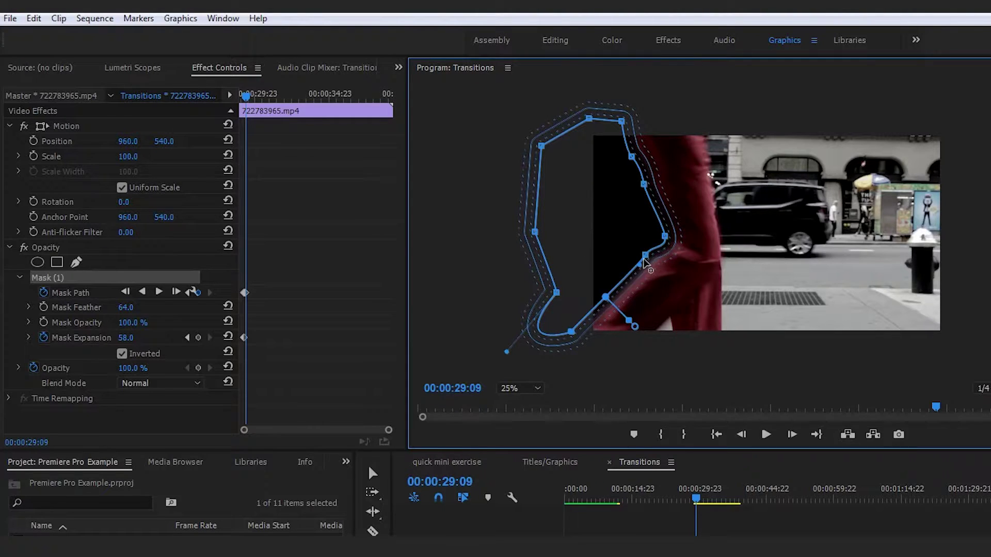
pyautogui.click(814, 528)
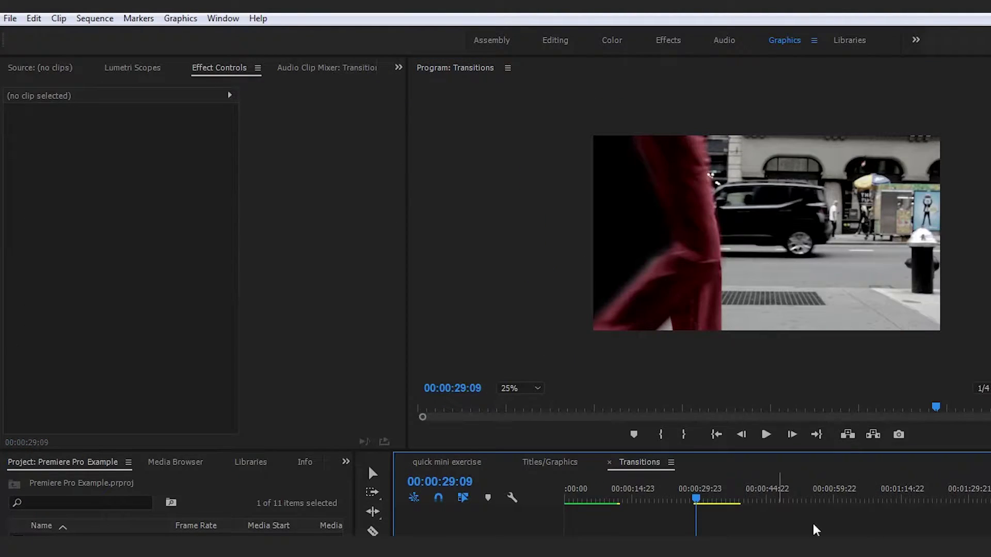
# - Refine the 00:00:29:09 mask by adjusting its point behind the knee and flattening the curve at its lower corner
pyautogui.click(626, 322)
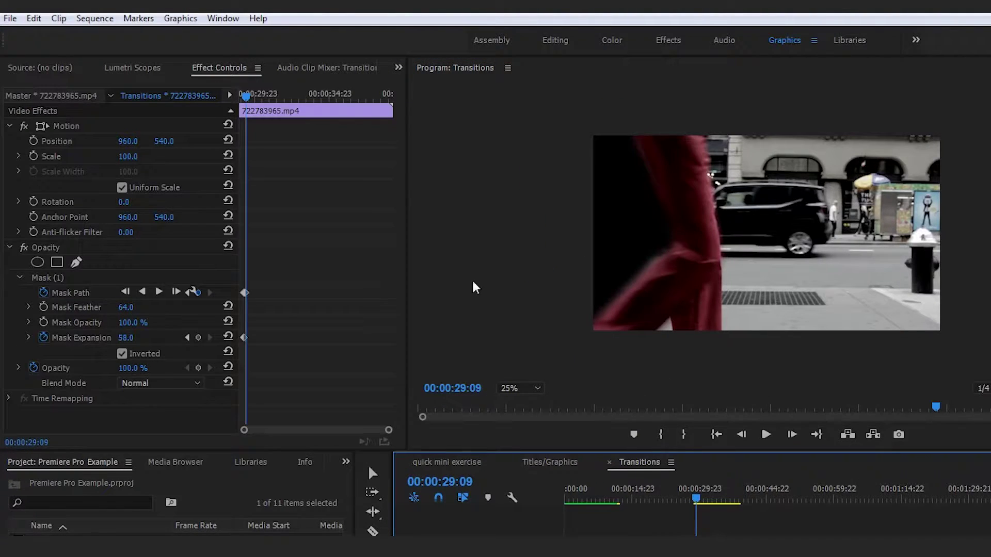
pyautogui.click(82, 281)
pyautogui.click(573, 335)
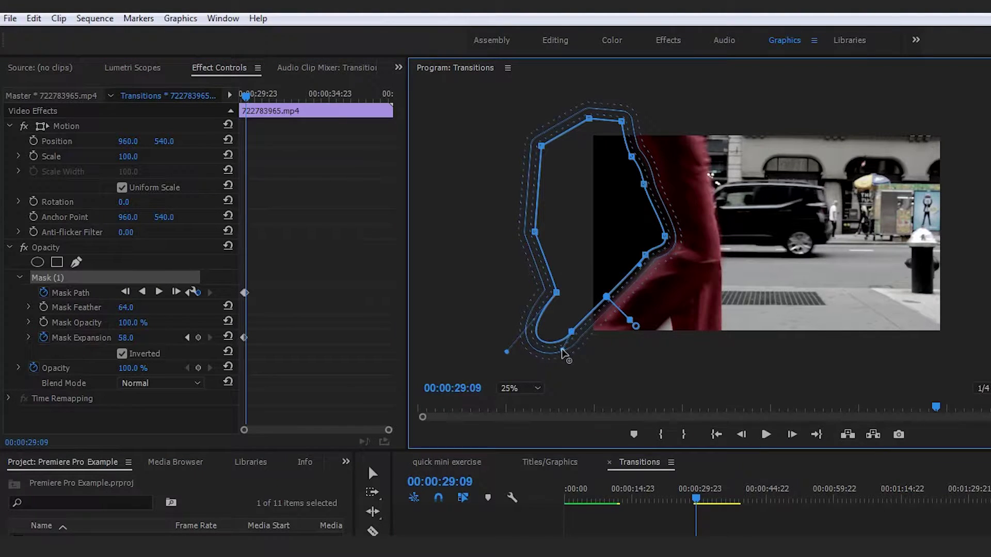
pyautogui.click(646, 255)
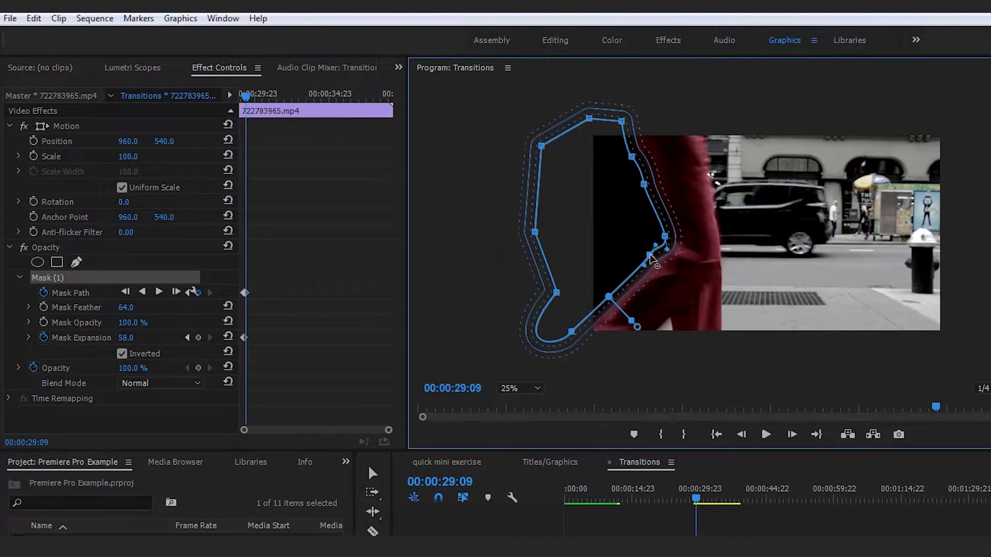
pyautogui.click(571, 333)
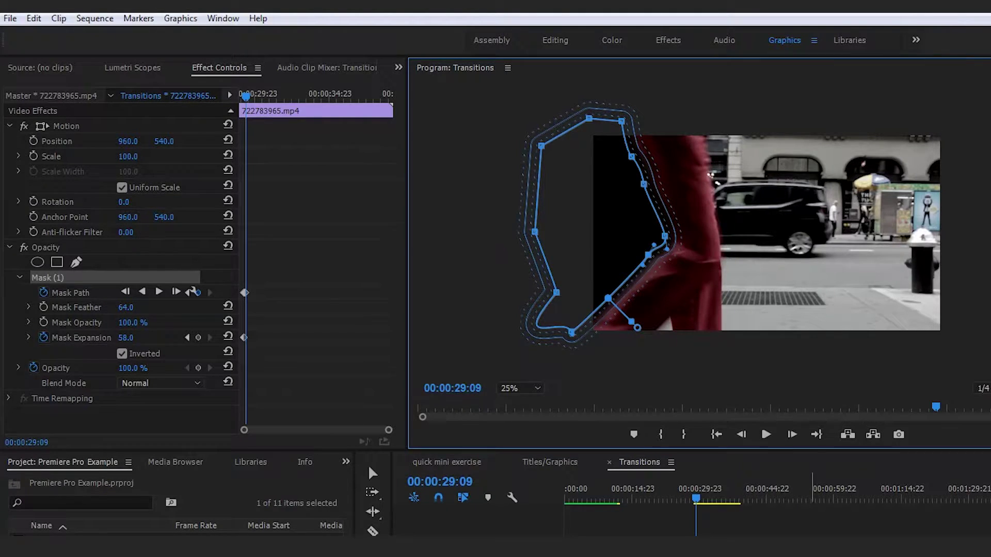
# - Advance to 00:00:29:10, move the mask forward and fit its points to the back of the thigh, knee and lower leg
pyautogui.click(792, 434)
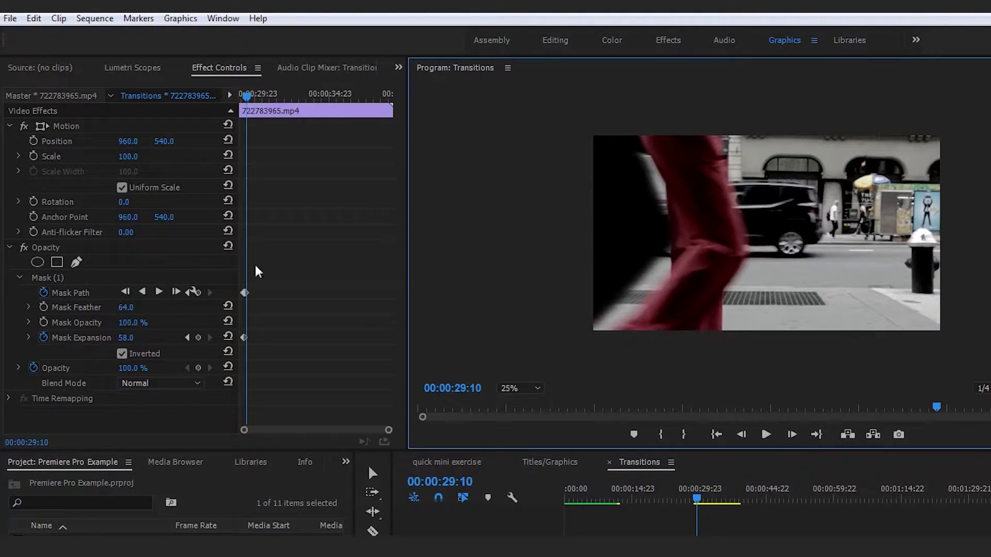
pyautogui.click(62, 280)
pyautogui.moveTo(588, 212); pyautogui.dragTo(603, 212)
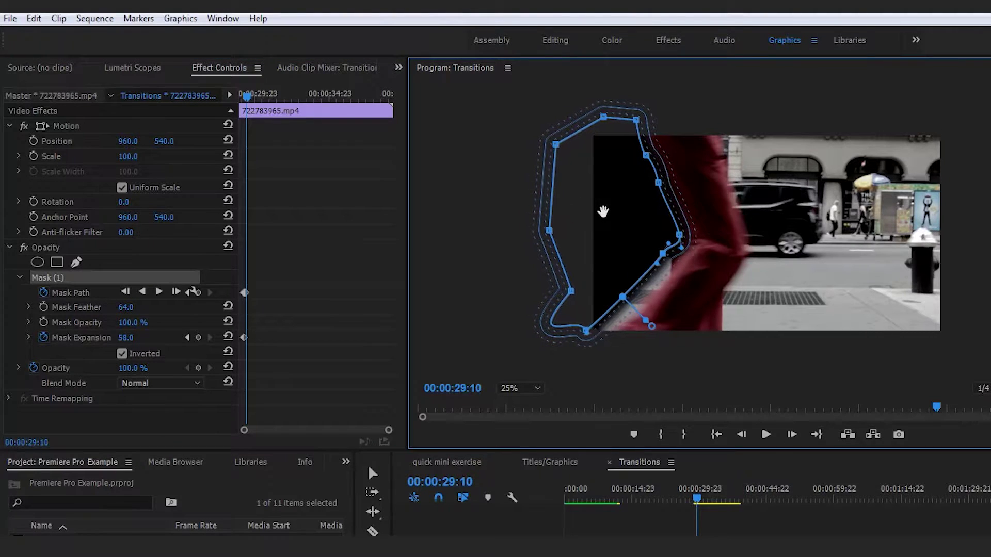
pyautogui.moveTo(679, 233); pyautogui.dragTo(687, 233)
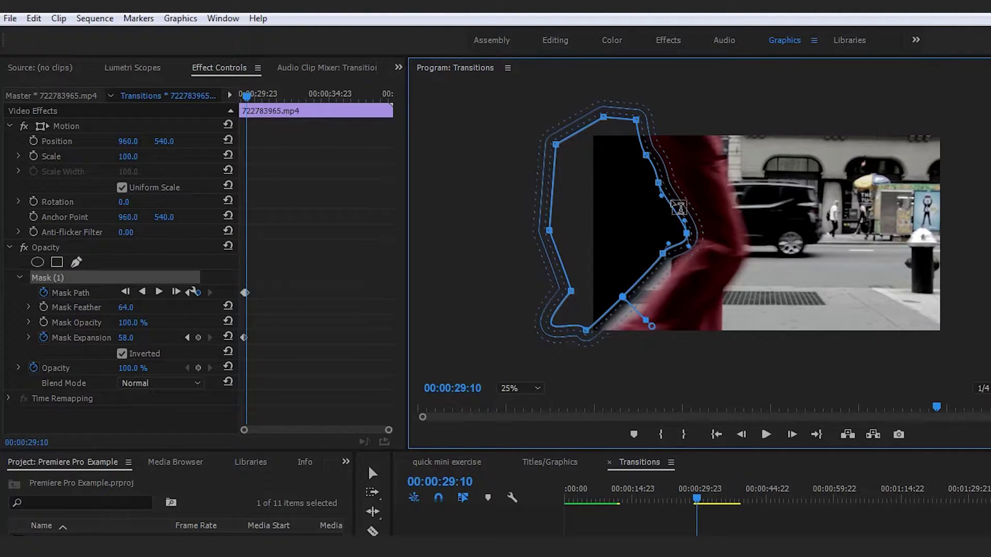
pyautogui.moveTo(658, 183); pyautogui.dragTo(663, 186)
pyautogui.moveTo(663, 254); pyautogui.dragTo(671, 266)
pyautogui.moveTo(627, 301); pyautogui.dragTo(591, 367)
pyautogui.click(815, 509)
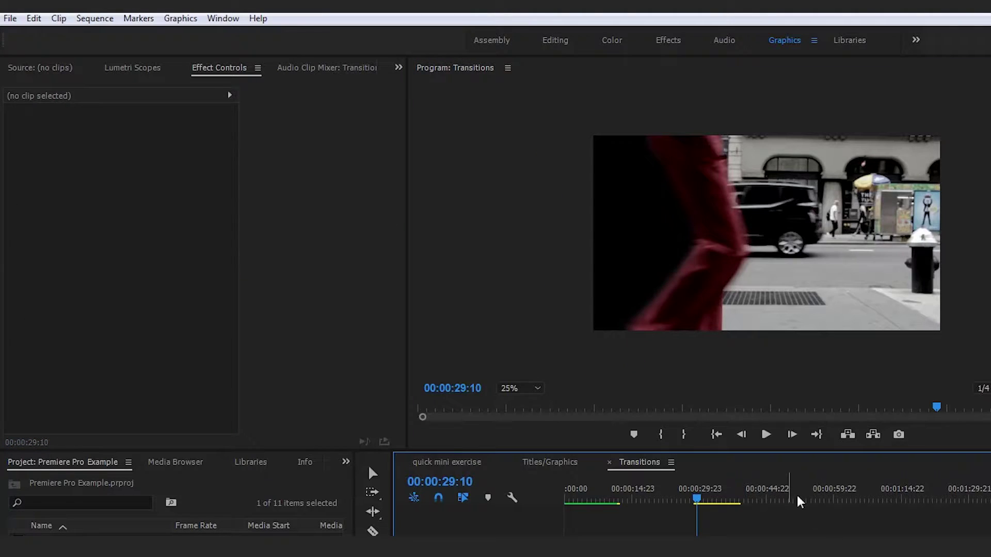
# - Advance to 00:00:29:11, move the mask forward and fit its points to the trailing edge of the trousers
pyautogui.click(791, 435)
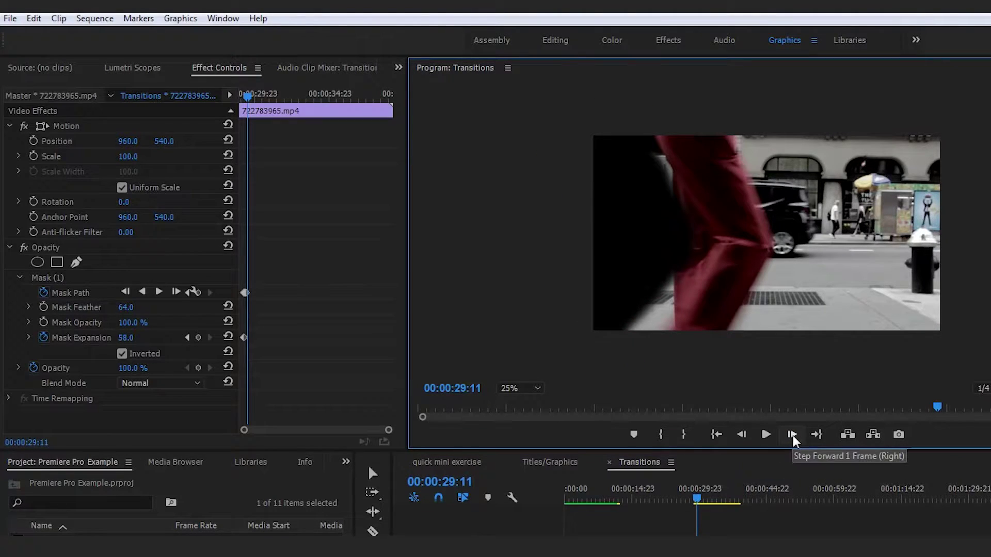
pyautogui.click(54, 280)
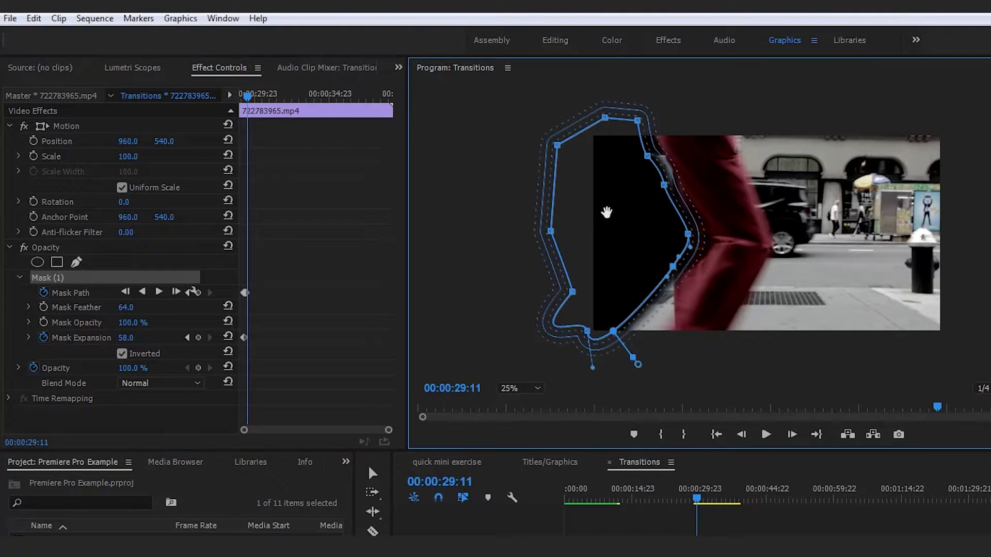
pyautogui.moveTo(601, 212)
pyautogui.mouseDown()
pyautogui.moveTo(555, 219)
pyautogui.moveTo(597, 204)
pyautogui.moveTo(588, 206)
pyautogui.moveTo(617, 209)
pyautogui.mouseUp()
pyautogui.moveTo(701, 231); pyautogui.dragTo(676, 363)
pyautogui.click(758, 487)
# - Step back to 00:00:29:10 and pull the mask's points behind the knee inward along the leg
pyautogui.click(742, 434)
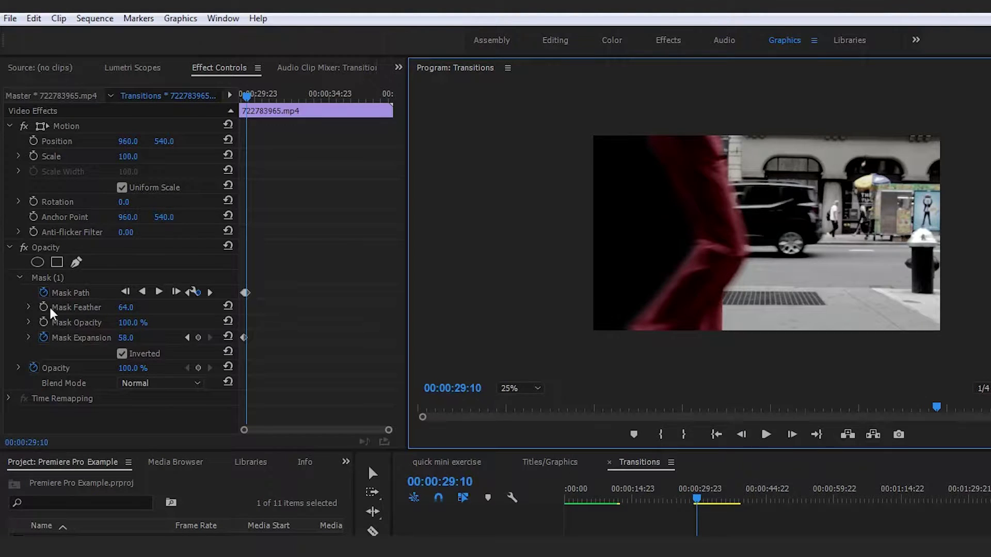
pyautogui.click(47, 278)
pyautogui.moveTo(692, 240); pyautogui.dragTo(668, 277)
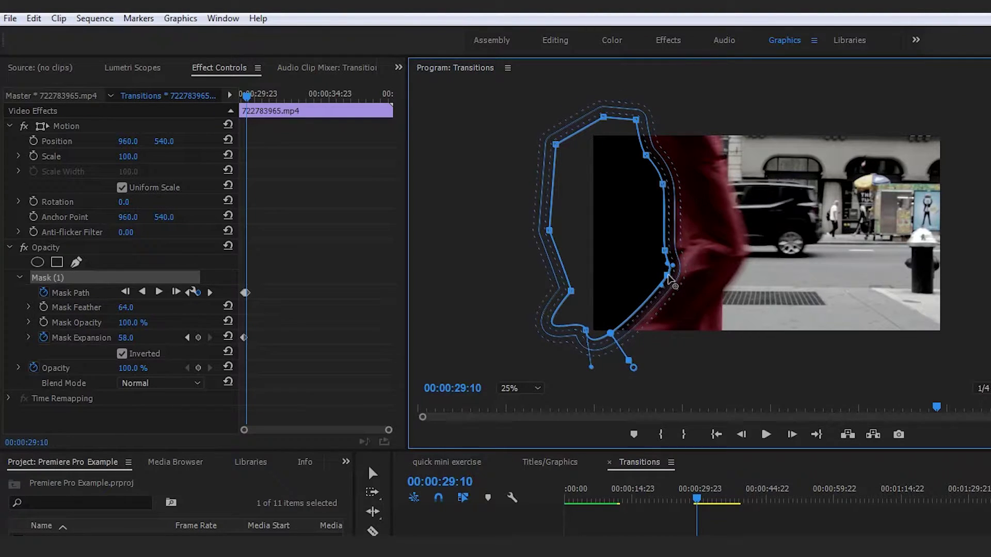
pyautogui.click(862, 529)
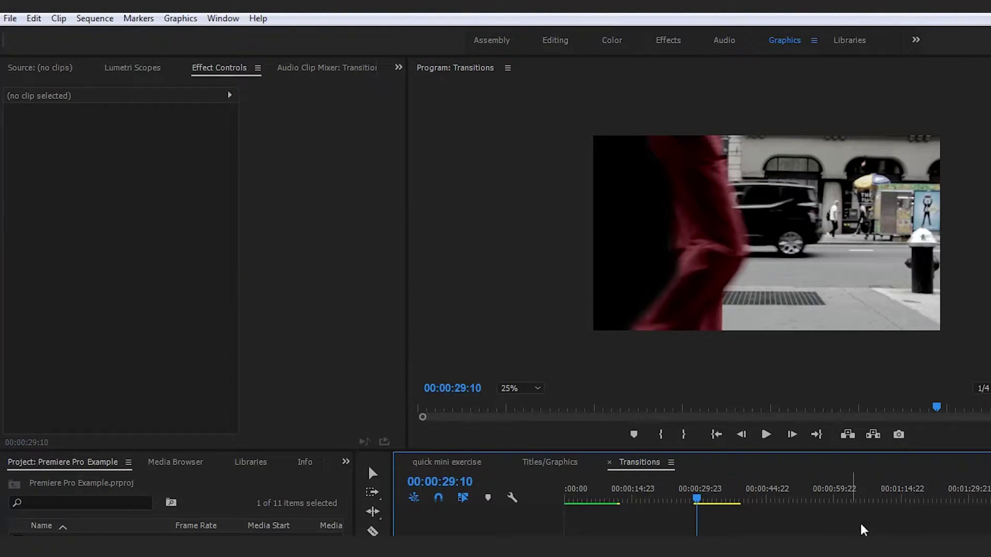
# - Reselect the 00:00:29:10 mask and adjust its edge behind the knee to follow the leg
pyautogui.click(705, 532)
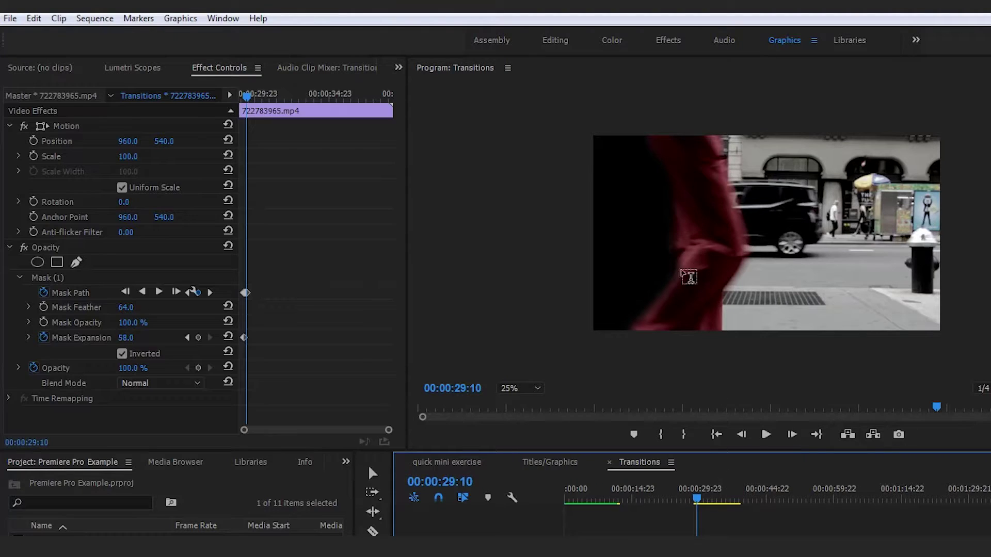
pyautogui.click(75, 277)
pyautogui.moveTo(665, 252); pyautogui.dragTo(672, 248)
pyautogui.click(798, 531)
# - Advance to 00:00:29:11 and move the mask's point behind the knee closer to the trousers
pyautogui.click(791, 435)
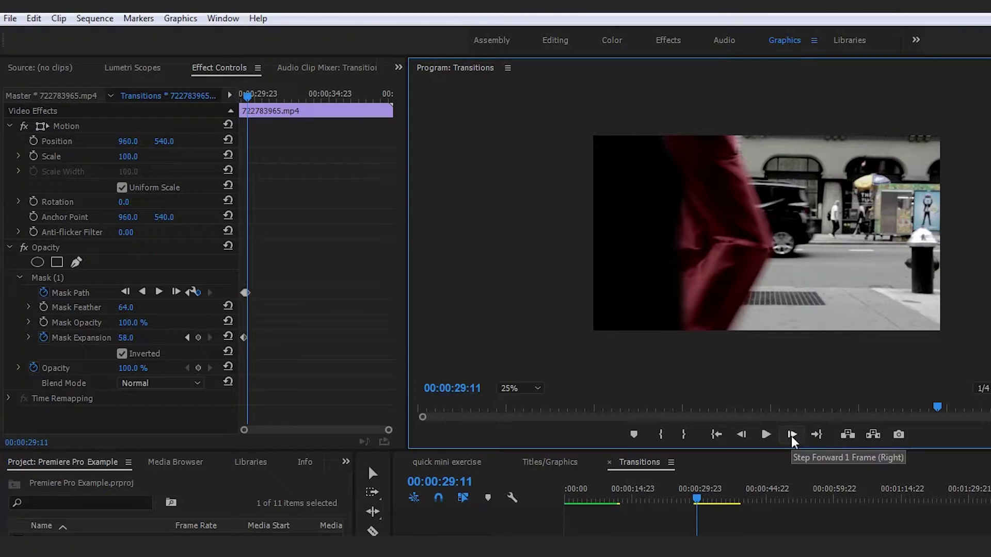
pyautogui.click(44, 277)
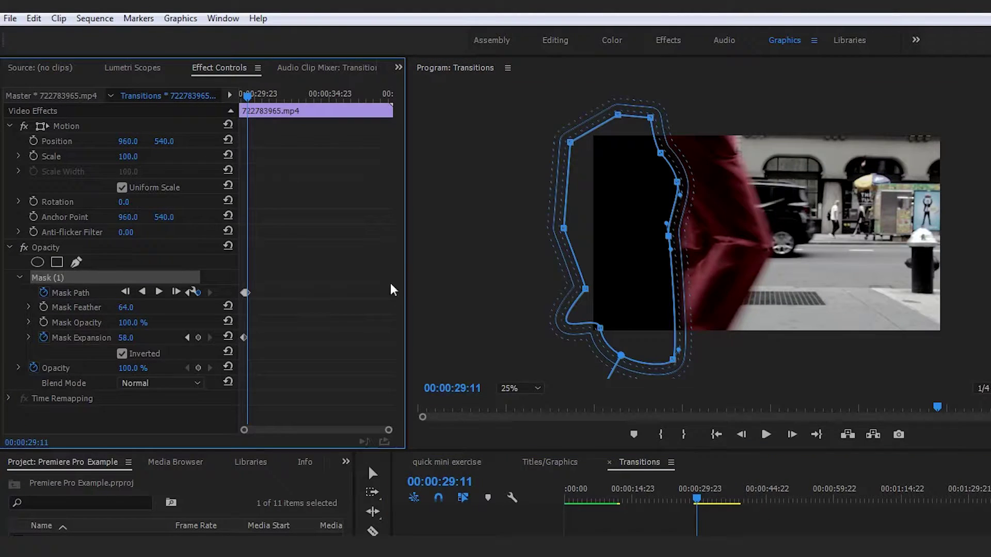
pyautogui.moveTo(670, 238); pyautogui.dragTo(674, 236)
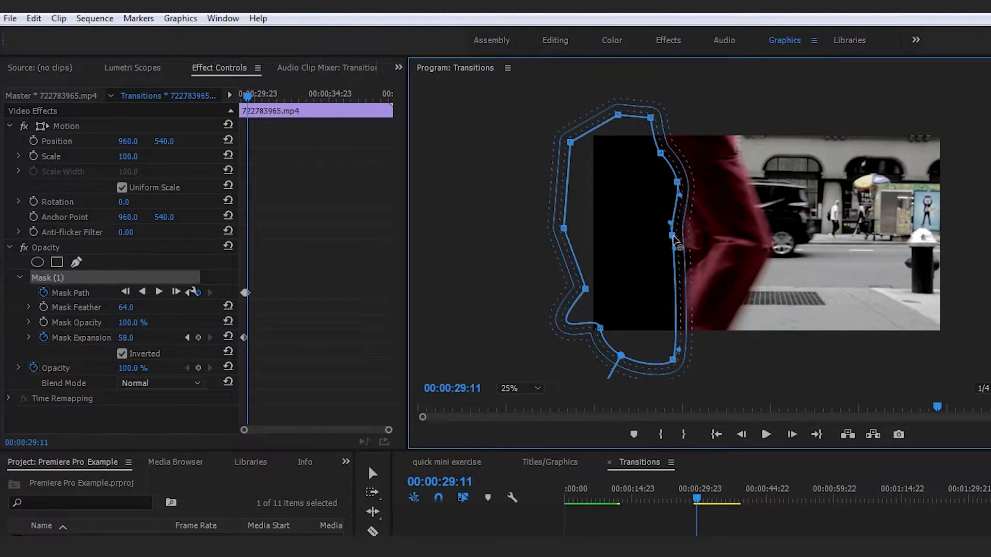
pyautogui.click(798, 526)
# - Advance to 00:00:29:12 and fit the mask's thigh, knee and lower corner points to the trailing edge of the trousers
pyautogui.click(794, 435)
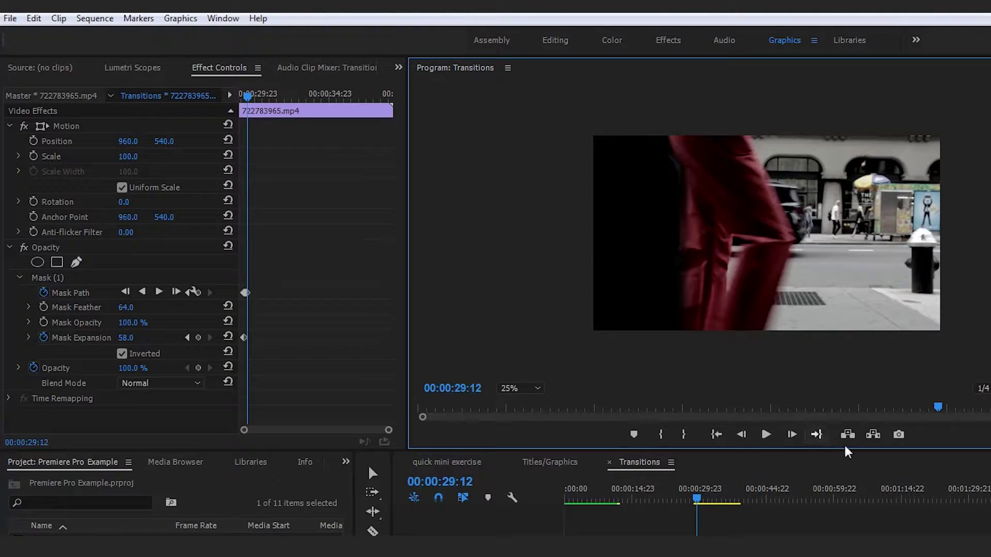
pyautogui.click(121, 276)
pyautogui.moveTo(660, 153); pyautogui.dragTo(667, 149)
pyautogui.moveTo(677, 182); pyautogui.dragTo(683, 181)
pyautogui.moveTo(672, 235); pyautogui.dragTo(681, 236)
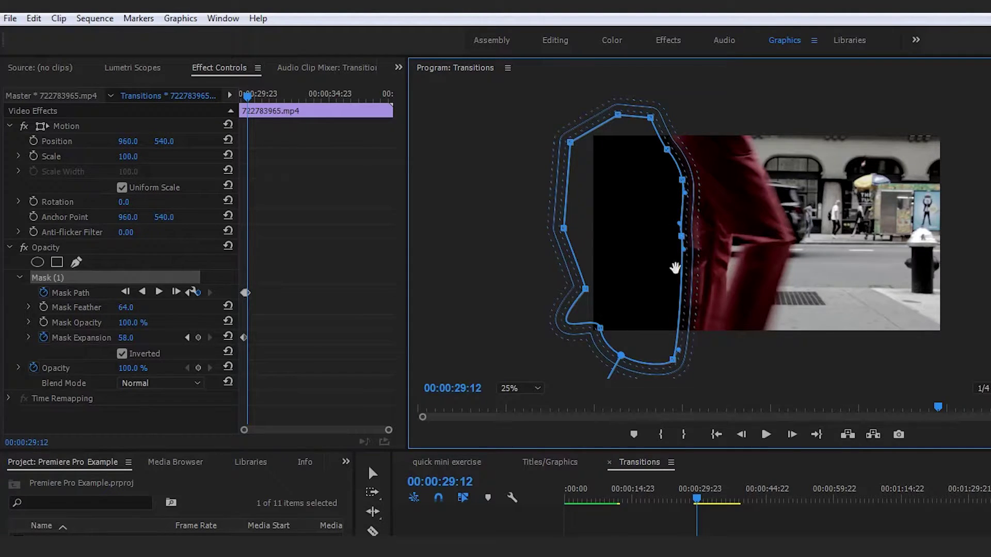
pyautogui.moveTo(674, 360)
pyautogui.mouseDown()
pyautogui.moveTo(636, 361)
pyautogui.moveTo(670, 367)
pyautogui.mouseUp()
pyautogui.click(873, 510)
# - Advance to 00:00:29:13, move the whole mask forward and pull its lower corner in along the lower leg
pyautogui.click(792, 434)
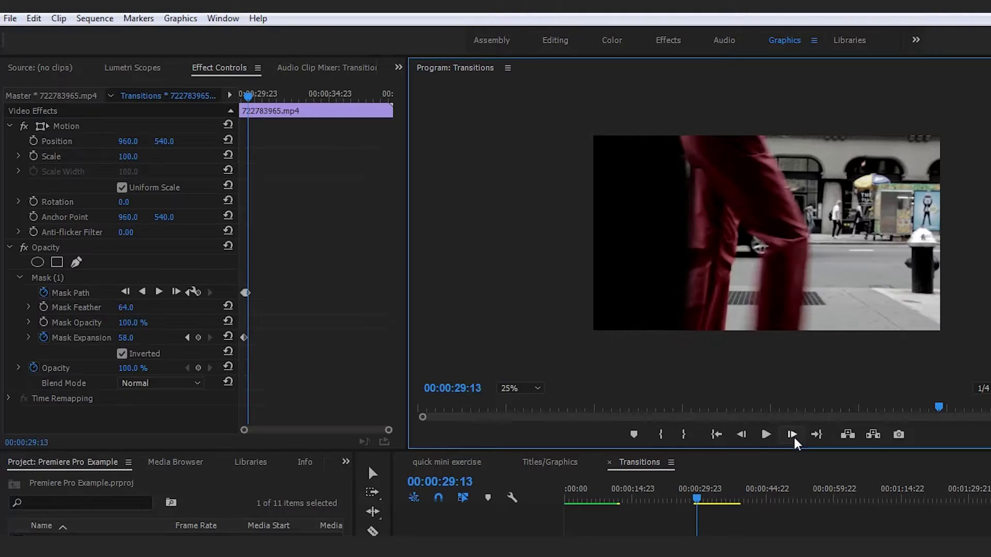
pyautogui.click(58, 279)
pyautogui.moveTo(641, 222)
pyautogui.mouseDown()
pyautogui.moveTo(648, 197)
pyautogui.moveTo(650, 217)
pyautogui.mouseUp()
pyautogui.moveTo(676, 361); pyautogui.dragTo(667, 355)
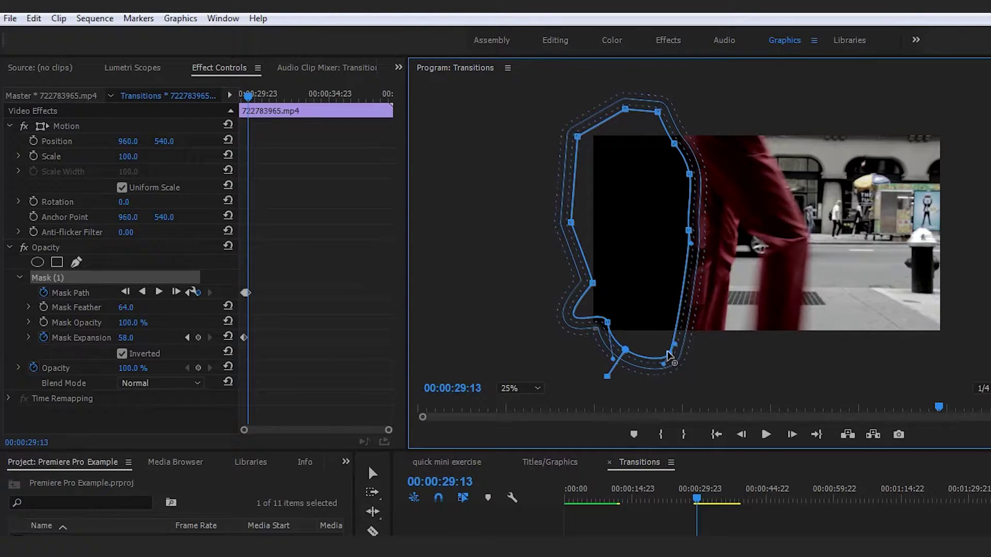
pyautogui.click(885, 488)
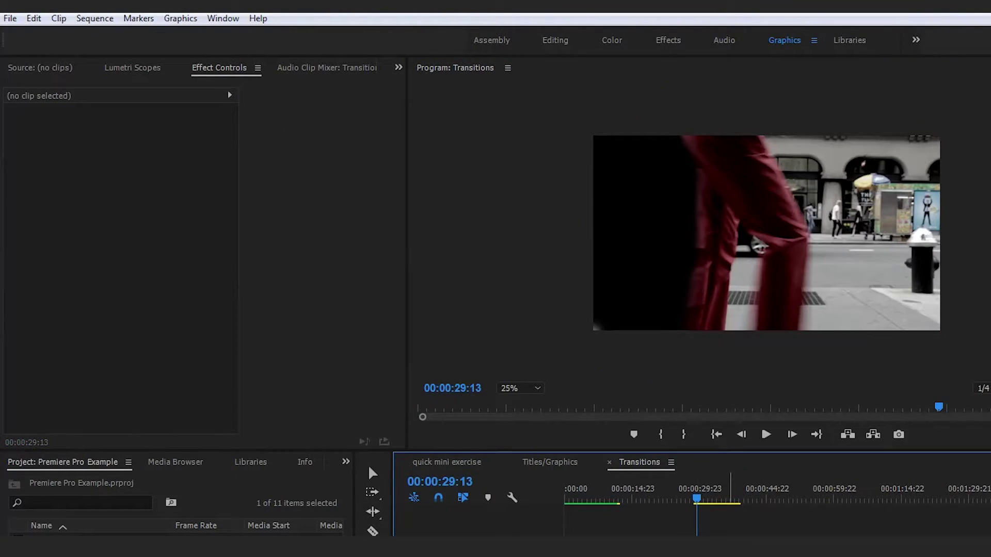
# - Stretch the 00:00:29:13 mask's rear points well outside the frame so the area behind the pedestrian is fully covered
pyautogui.click(49, 276)
pyautogui.moveTo(608, 323); pyautogui.dragTo(499, 367)
pyautogui.moveTo(593, 283); pyautogui.dragTo(426, 237)
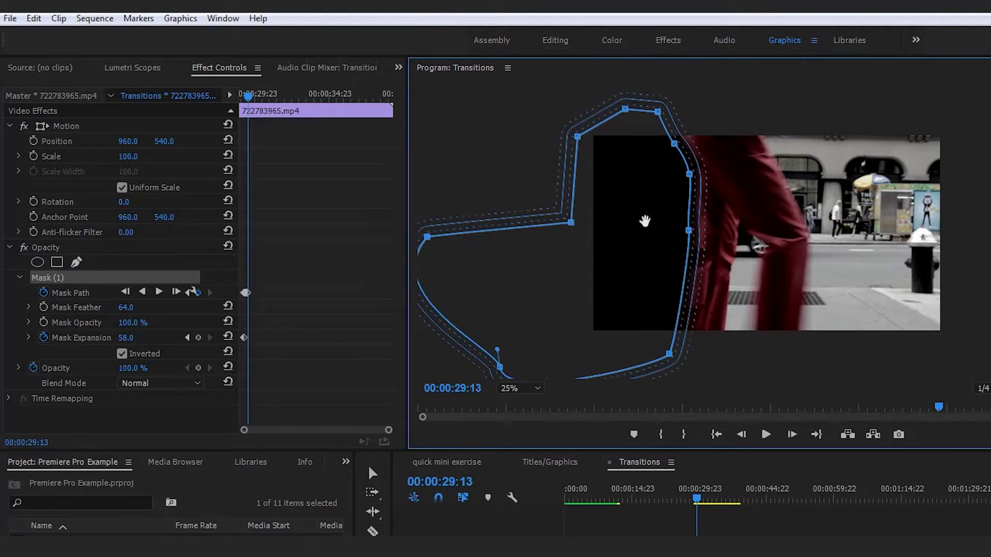
pyautogui.moveTo(571, 222); pyautogui.dragTo(466, 139)
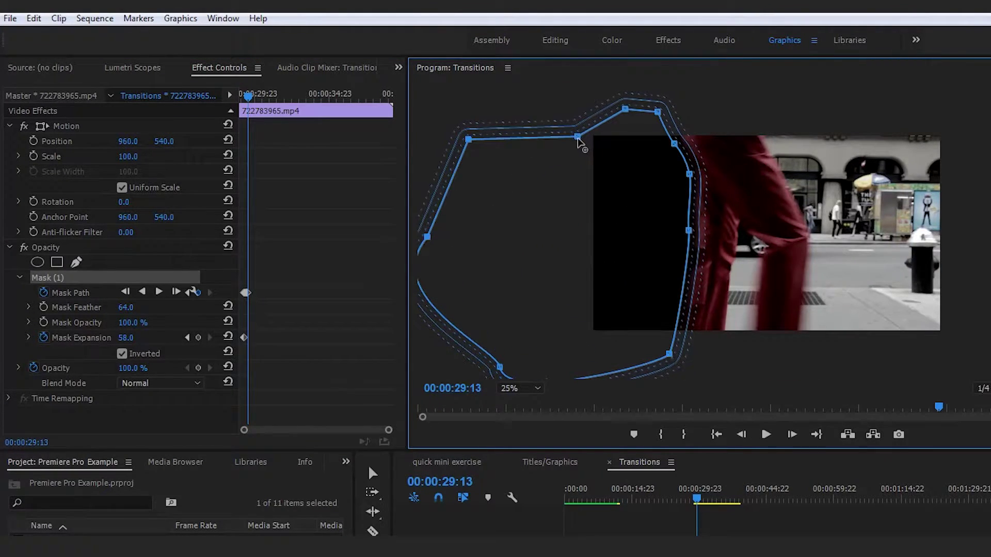
pyautogui.moveTo(577, 138); pyautogui.dragTo(542, 91)
pyautogui.click(890, 526)
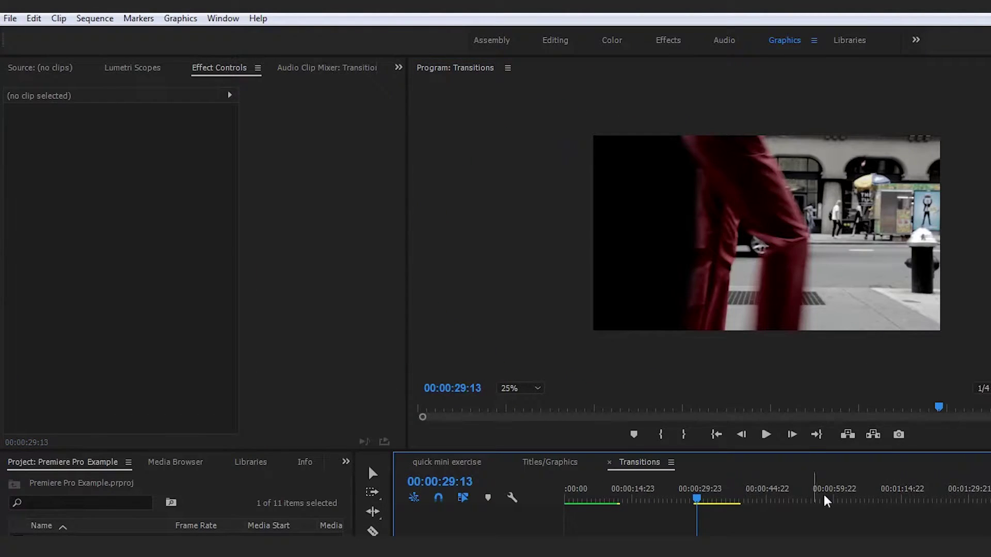
# - Advance to 00:00:29:14, move the whole mask forward and reshape its upper points around the top of the thigh
pyautogui.click(792, 435)
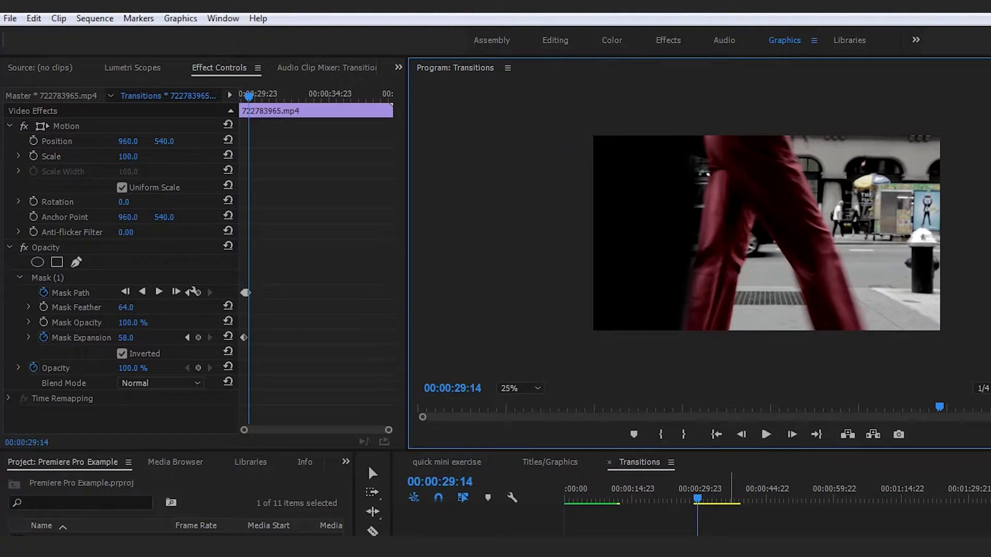
pyautogui.click(50, 274)
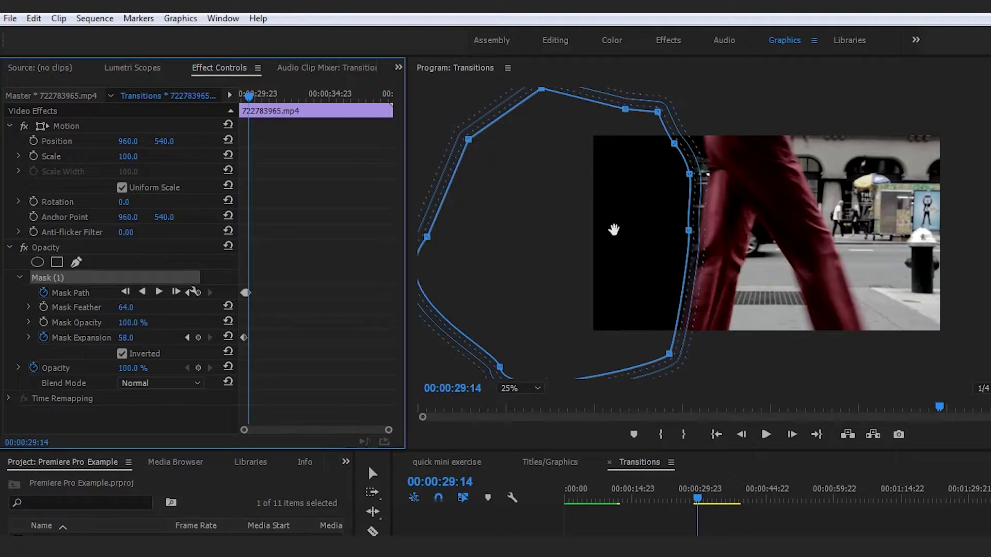
pyautogui.moveTo(614, 289); pyautogui.dragTo(621, 287)
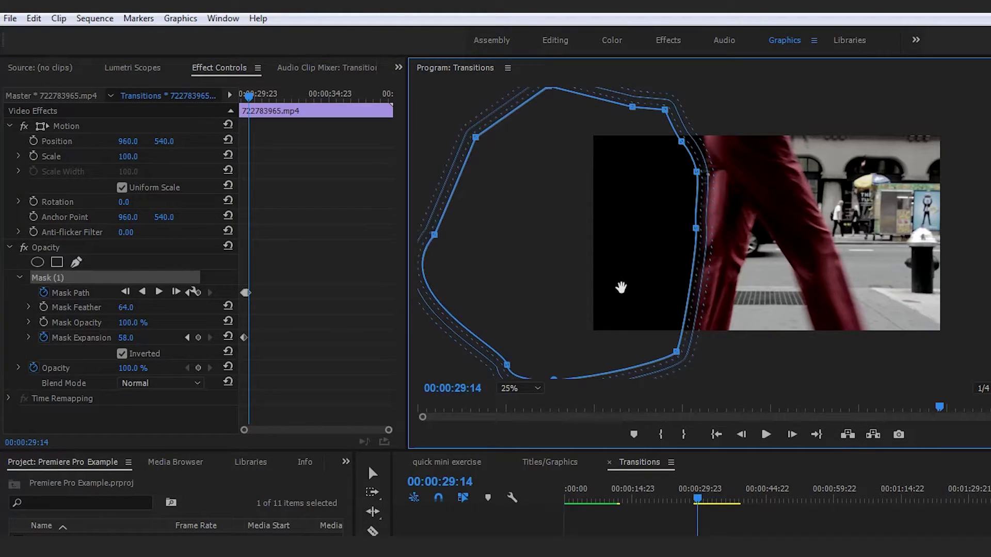
pyautogui.moveTo(698, 173); pyautogui.dragTo(747, 84)
pyautogui.moveTo(680, 134); pyautogui.dragTo(686, 123)
pyautogui.click(853, 521)
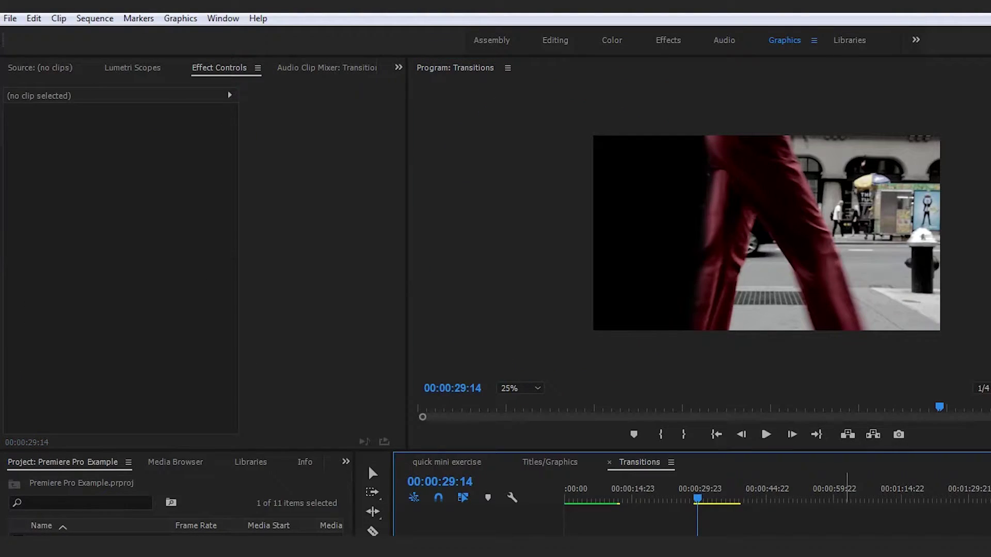
# - Reselect the 00:00:29:14 mask and shift it slightly forward against the back of the trousers
pyautogui.click(722, 532)
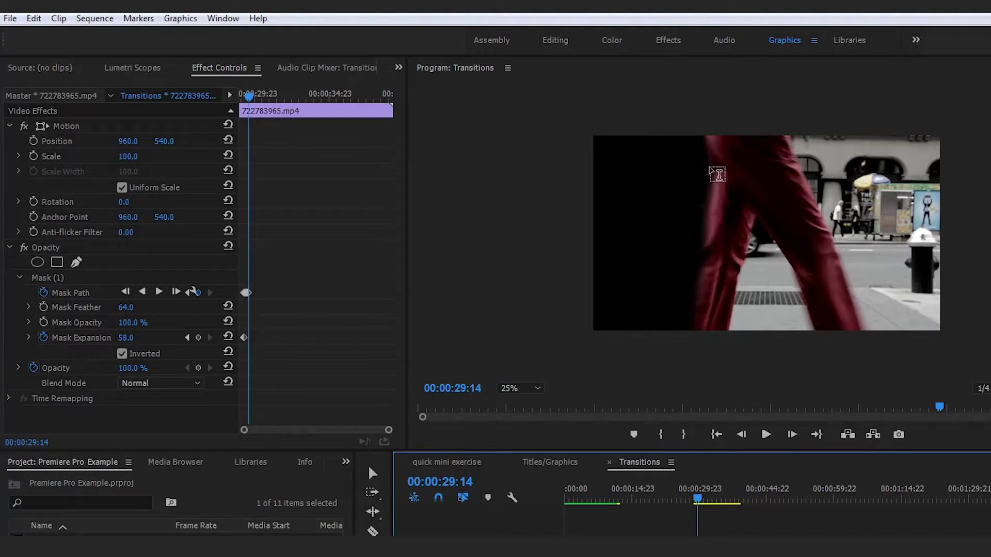
pyautogui.click(51, 249)
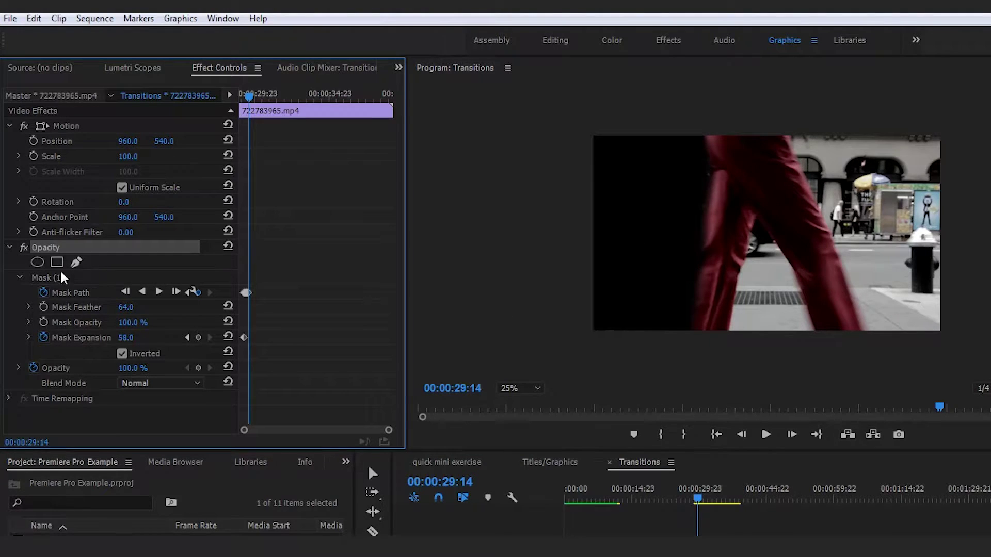
pyautogui.click(61, 276)
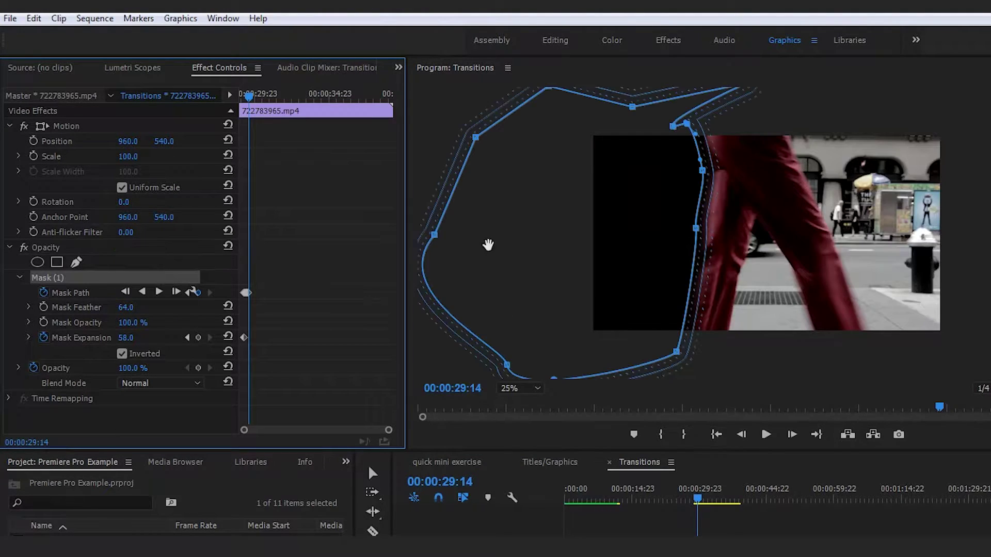
pyautogui.click(819, 504)
pyautogui.click(720, 534)
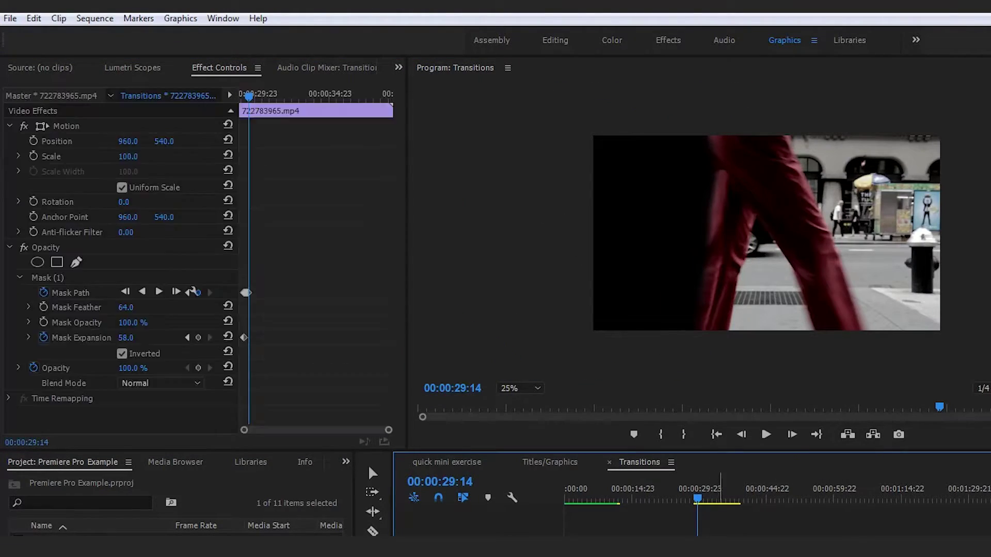
# - Advance to 00:00:29:15, fit the mask's points to the thigh, knee and lower leg, and nudge the whole mask forward
pyautogui.click(791, 436)
pyautogui.click(67, 277)
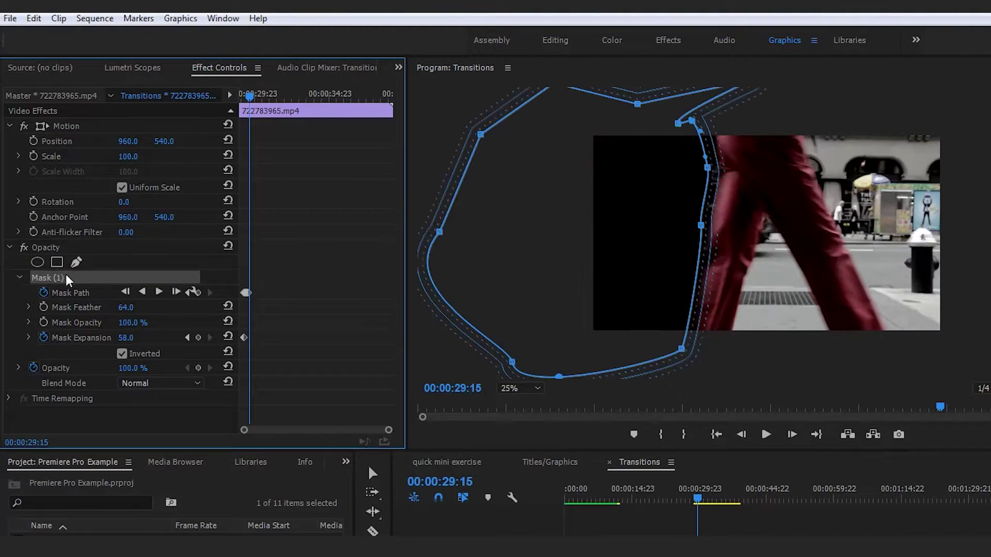
pyautogui.moveTo(708, 168); pyautogui.dragTo(718, 166)
pyautogui.moveTo(702, 226); pyautogui.dragTo(707, 228)
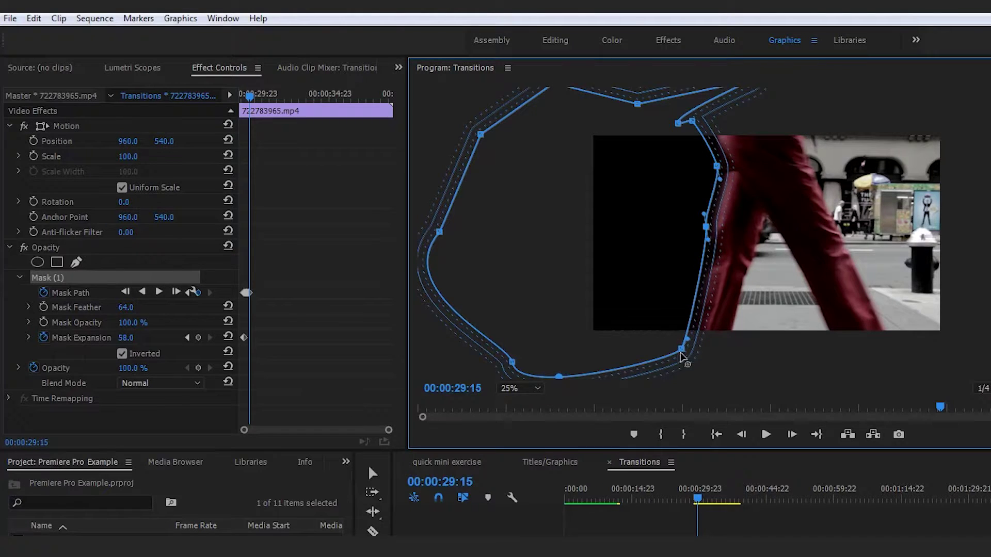
pyautogui.moveTo(683, 351); pyautogui.dragTo(675, 356)
pyautogui.click(824, 488)
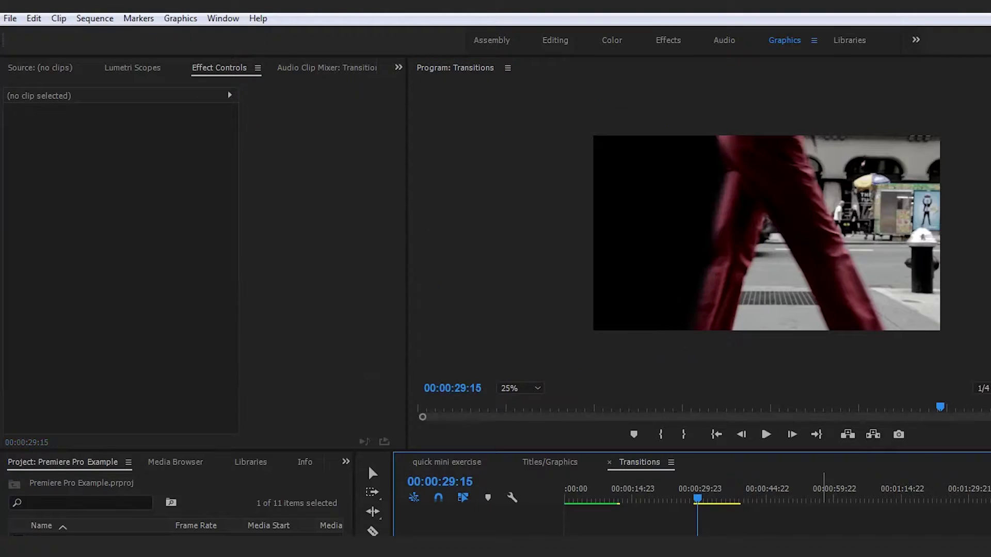
pyautogui.click(729, 488)
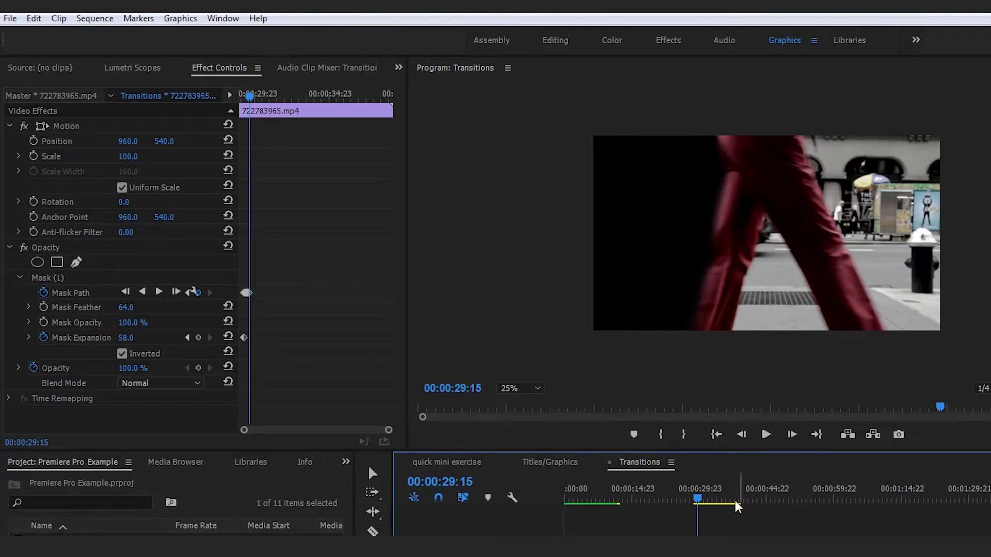
pyautogui.click(52, 278)
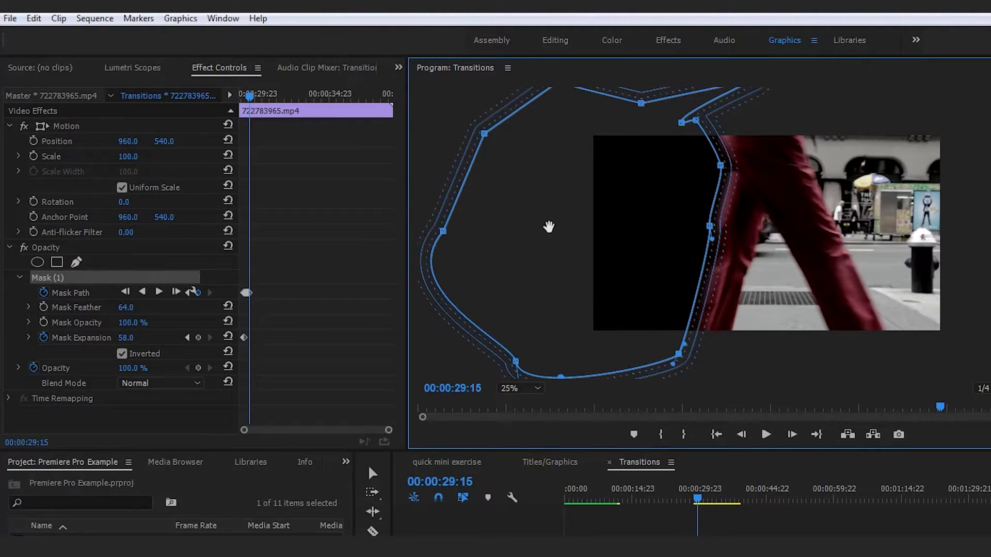
# - Advance to 00:00:29:16, move the mask forward and fit its upper, thigh and lower corner points to the trousers
pyautogui.press('Right')
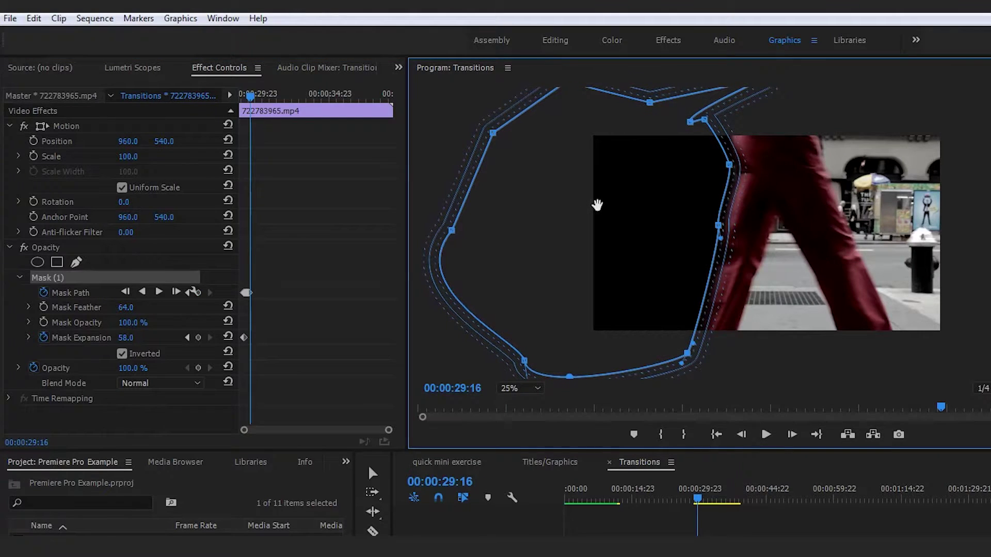
pyautogui.moveTo(728, 164); pyautogui.dragTo(739, 172)
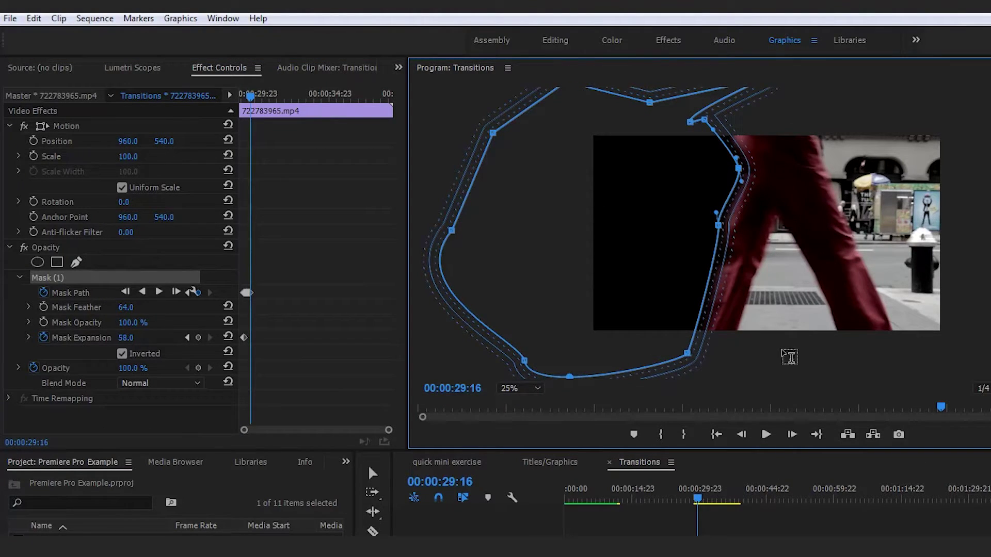
pyautogui.moveTo(687, 354)
pyautogui.mouseDown()
pyautogui.moveTo(643, 340)
pyautogui.moveTo(676, 370)
pyautogui.mouseUp()
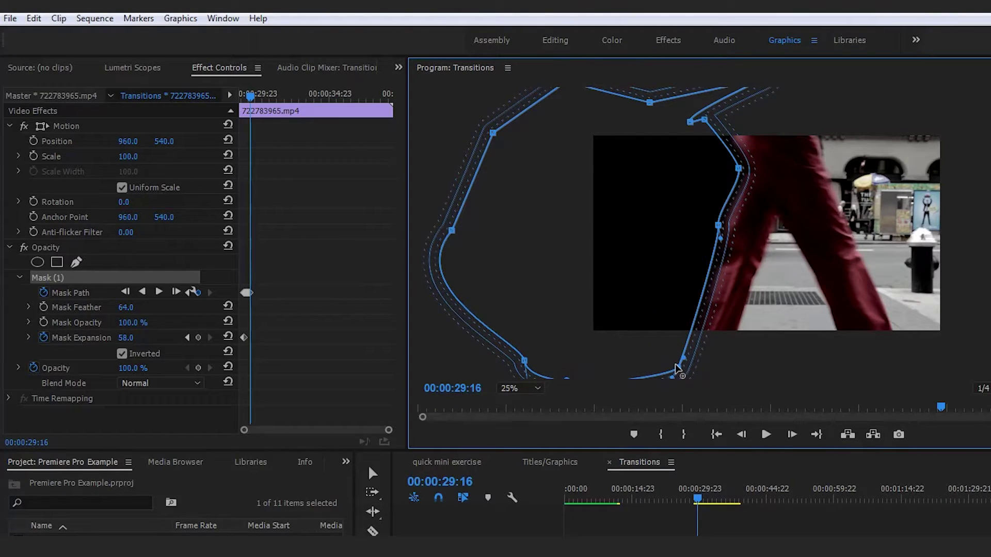
pyautogui.moveTo(703, 115); pyautogui.dragTo(708, 105)
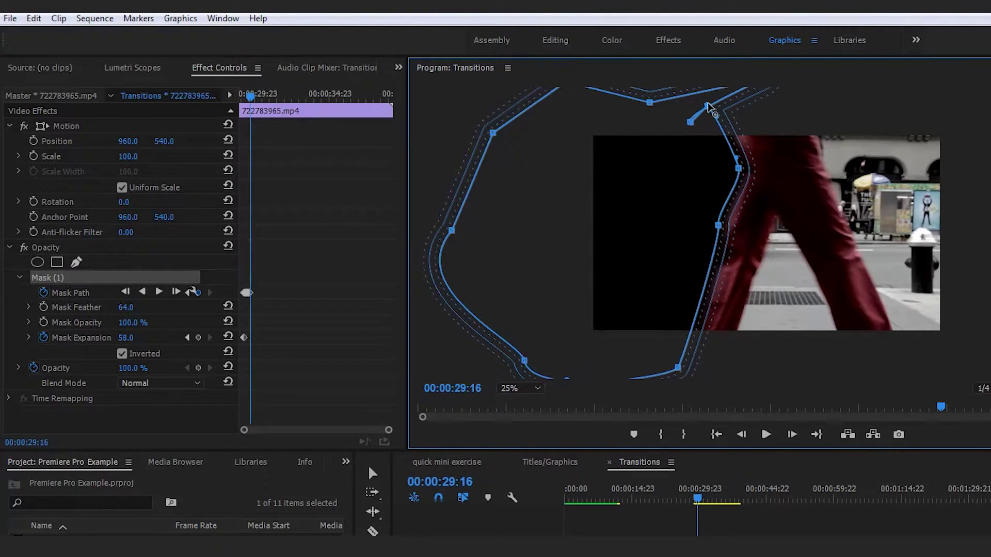
pyautogui.click(849, 479)
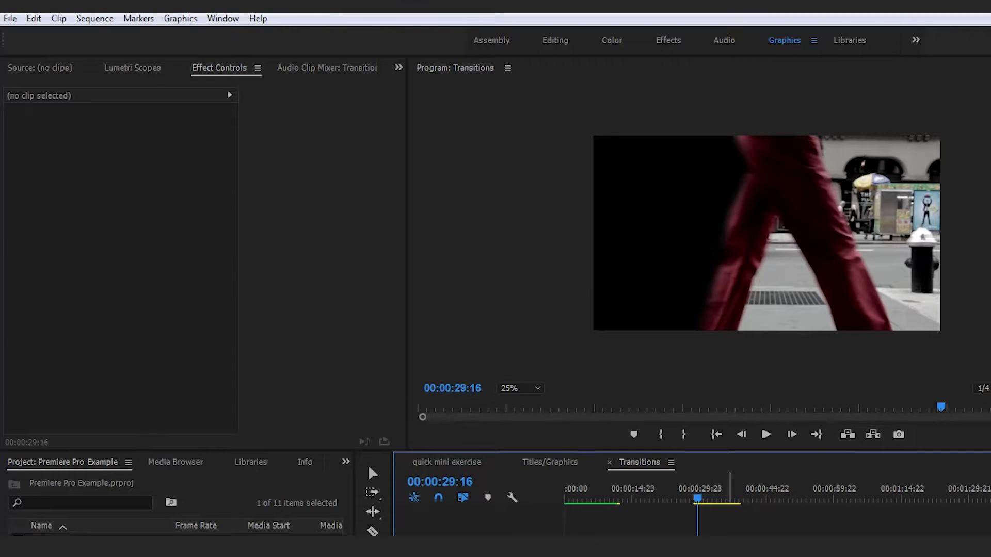
pyautogui.click(730, 534)
pyautogui.click(54, 278)
pyautogui.click(647, 257)
pyautogui.click(824, 532)
# - Advance to 00:00:29:17 and move the whole mask forward to the back of the trousers
pyautogui.click(792, 435)
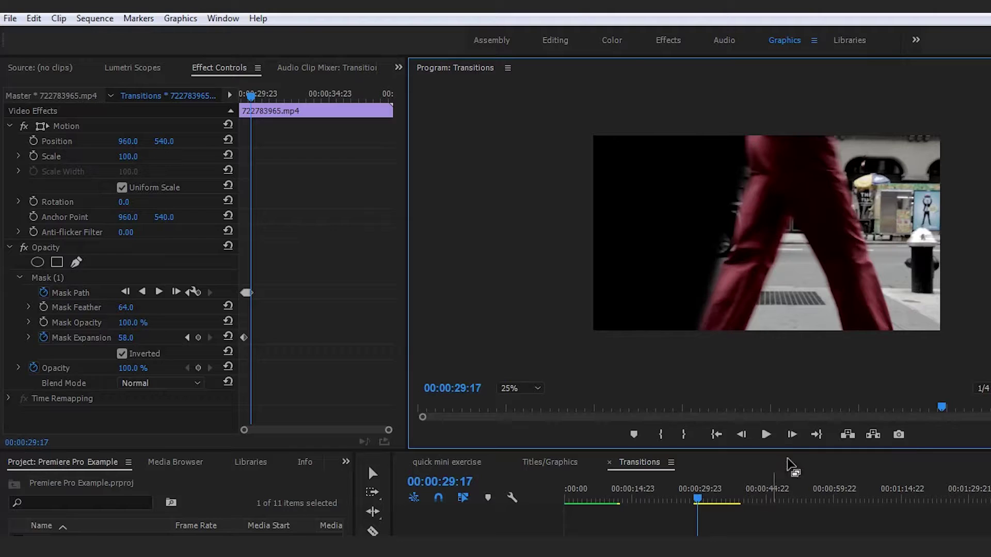
pyautogui.click(663, 532)
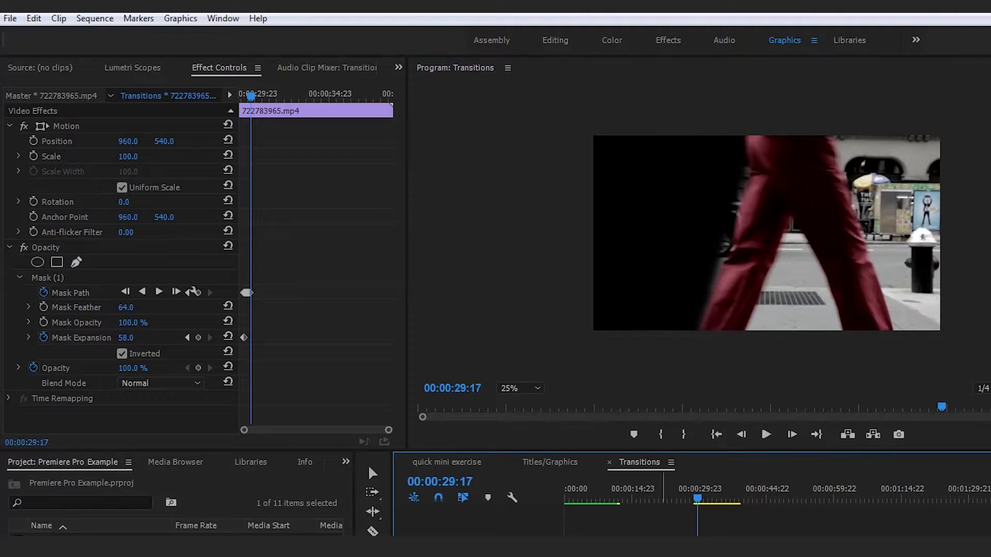
pyautogui.click(44, 279)
pyautogui.moveTo(676, 223); pyautogui.dragTo(687, 226)
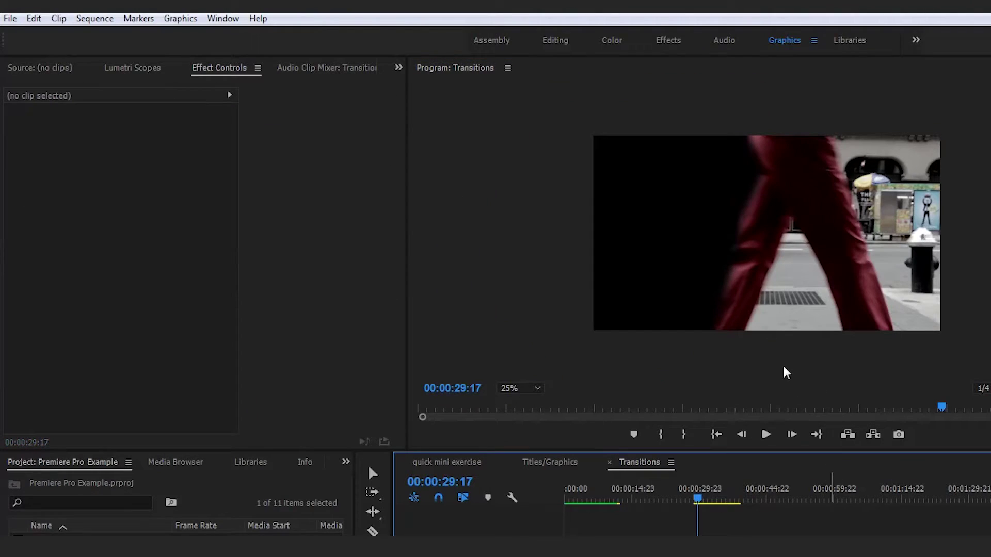
# - Pull the 00:00:29:17 mask's lower corner back from the lower leg and nudge the whole mask forward
pyautogui.click(720, 531)
pyautogui.click(128, 277)
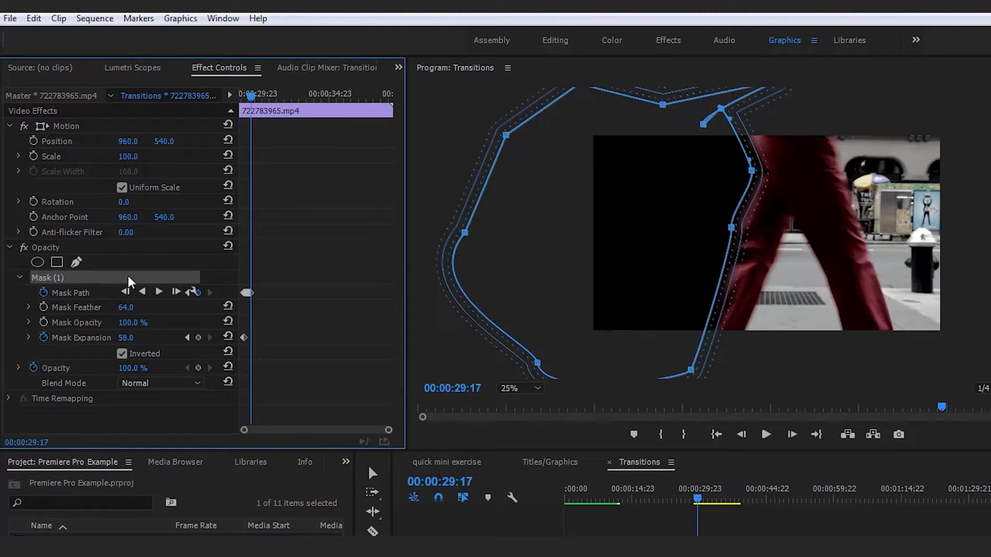
pyautogui.moveTo(692, 370); pyautogui.dragTo(661, 363)
pyautogui.moveTo(645, 288); pyautogui.dragTo(648, 288)
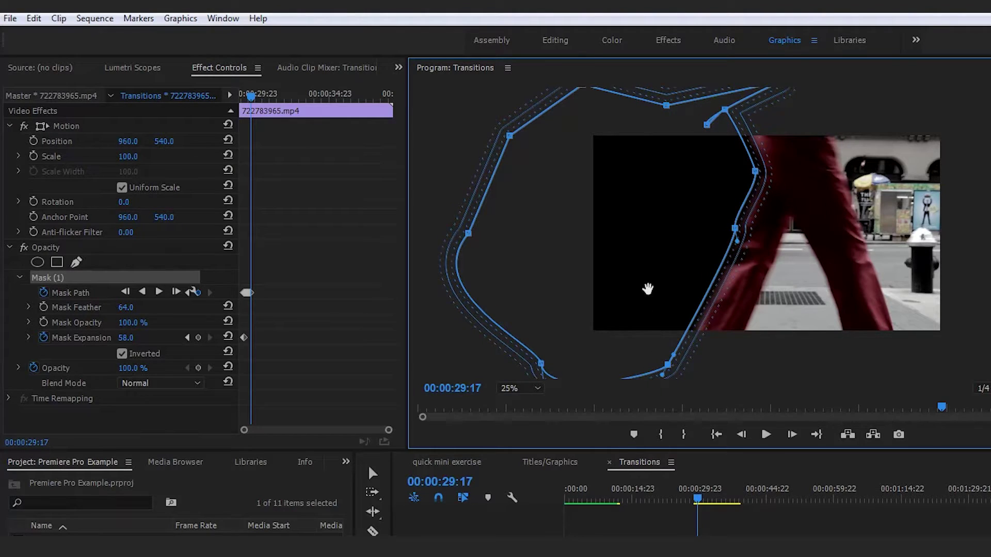
# - Check the masked 00:00:29:17 frame without its outline, and move the mask's lower corner slightly forward towards the lower leg
pyautogui.click(837, 532)
pyautogui.click(722, 531)
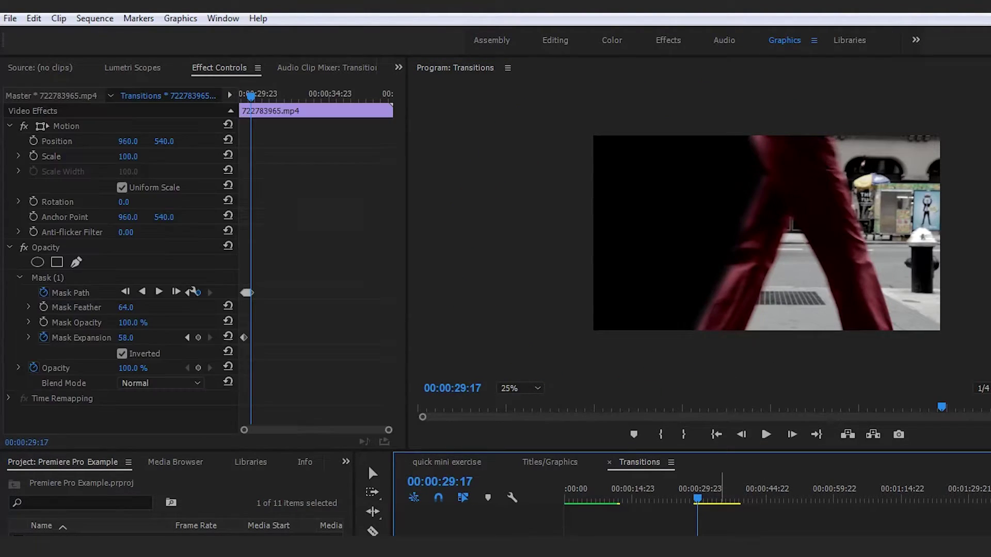
pyautogui.click(61, 277)
pyautogui.moveTo(672, 365); pyautogui.dragTo(679, 365)
# - Advance to 00:00:29:18 and fit the mask's knee, thigh and lower corner points to the back of the trousers
pyautogui.click(793, 435)
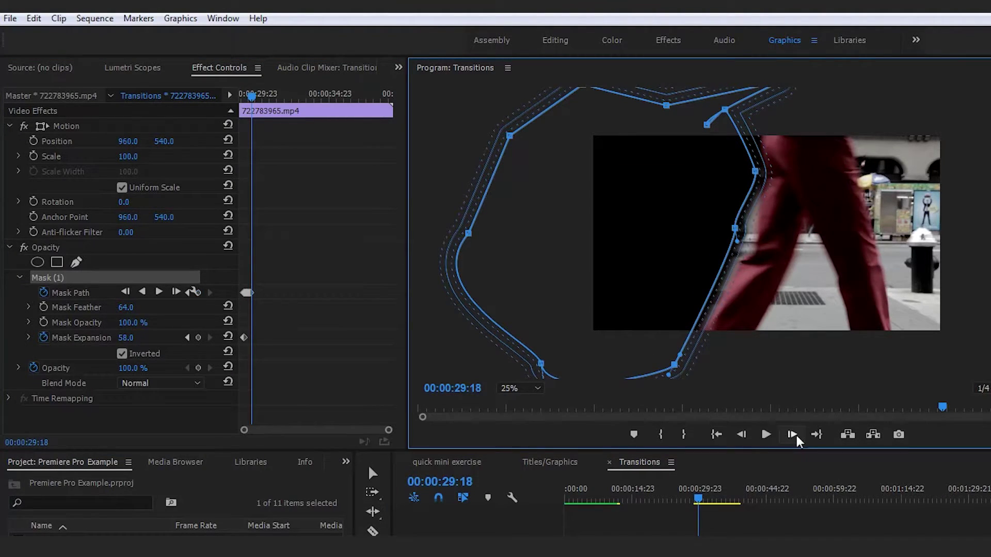
pyautogui.click(808, 531)
pyautogui.click(712, 532)
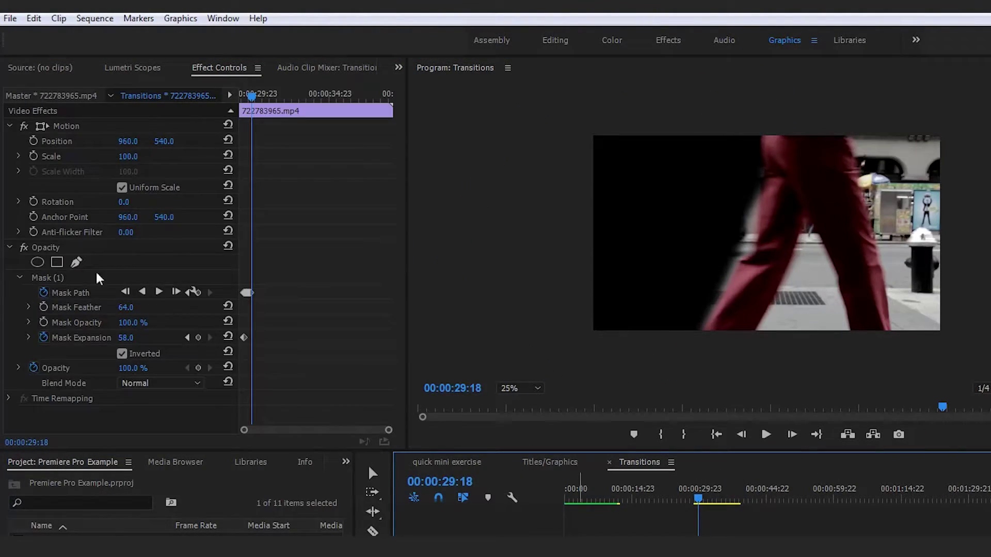
pyautogui.click(96, 277)
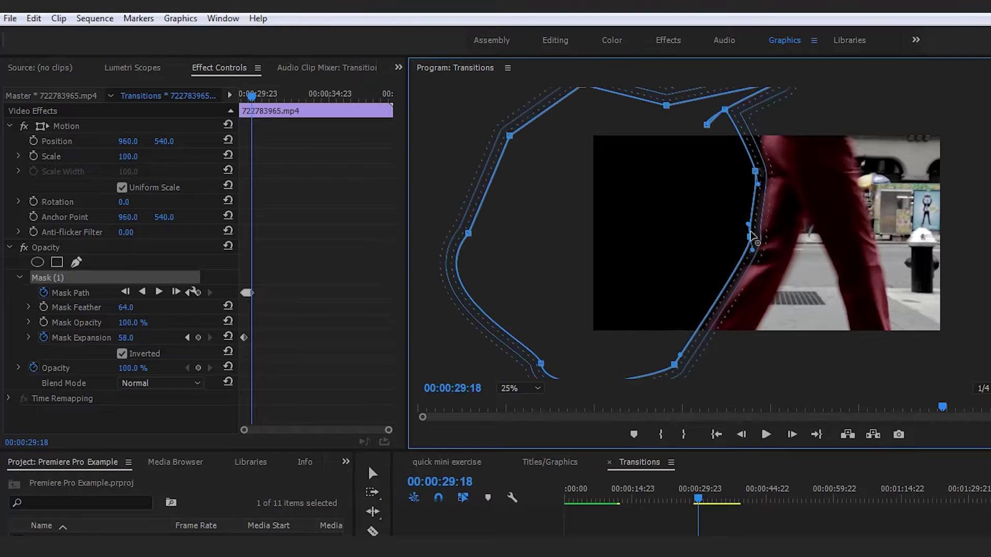
pyautogui.moveTo(742, 233); pyautogui.dragTo(753, 230)
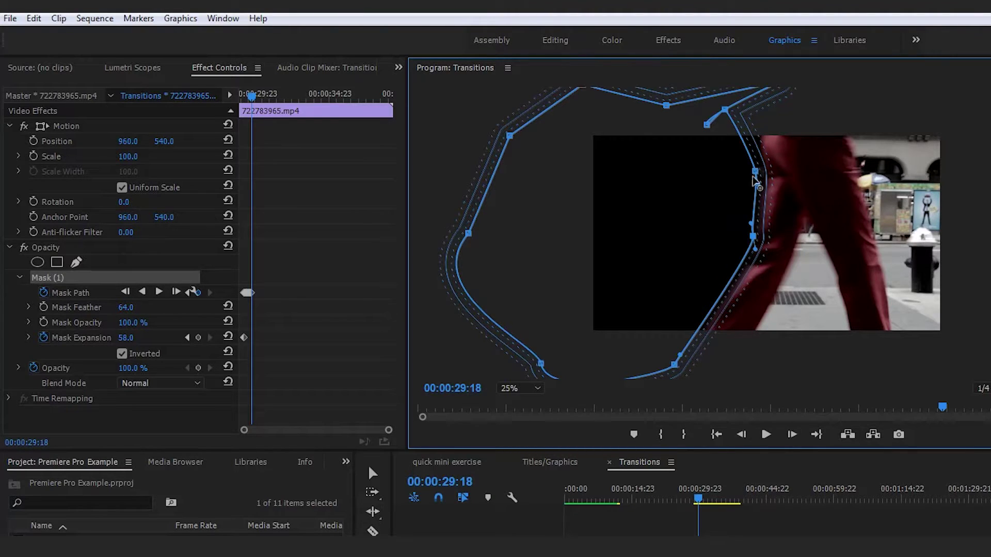
pyautogui.moveTo(756, 172); pyautogui.dragTo(759, 175)
pyautogui.moveTo(675, 364); pyautogui.dragTo(671, 368)
pyautogui.click(828, 531)
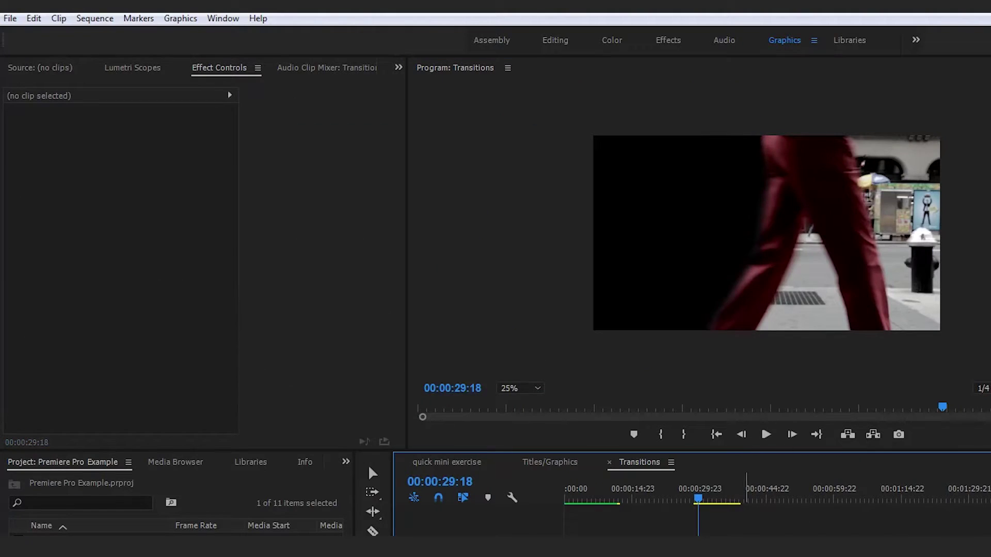
pyautogui.click(721, 534)
pyautogui.click(53, 277)
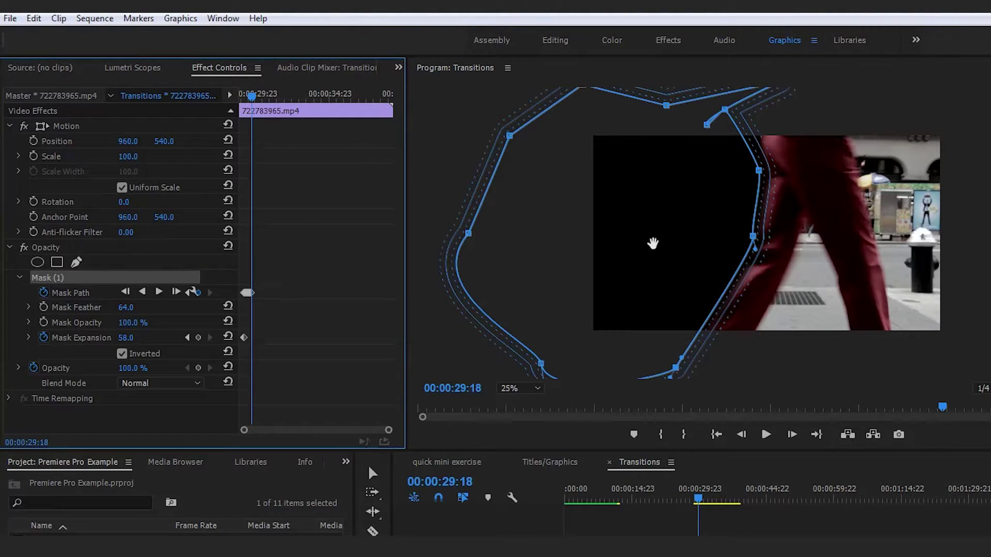
# - Advance to 00:00:29:19 and move the whole mask forward to the back of the trousers
pyautogui.click(820, 519)
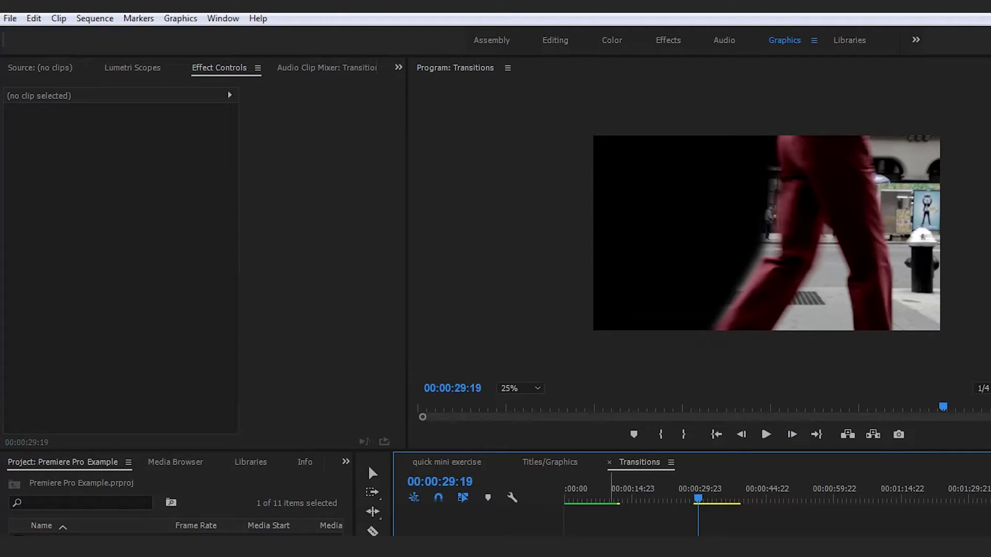
pyautogui.click(733, 531)
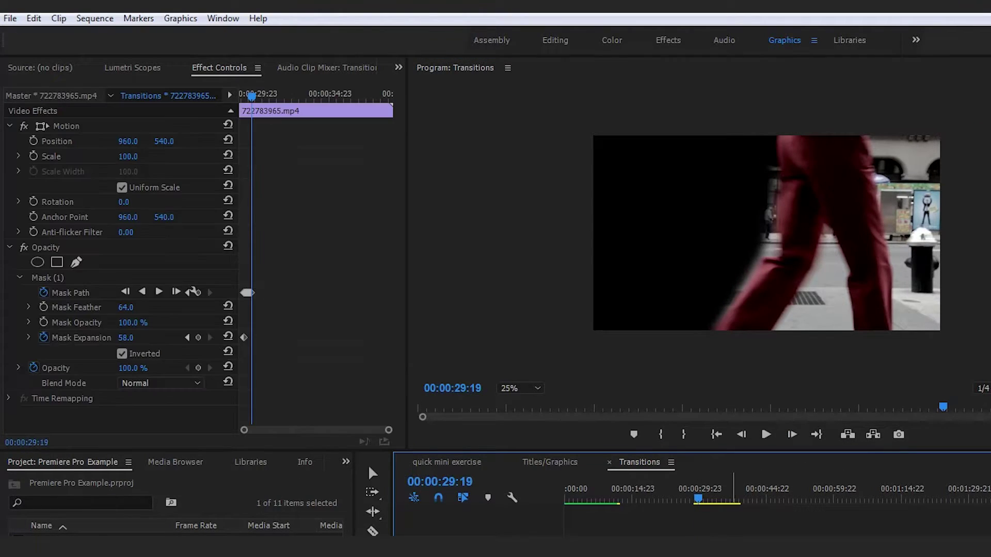
pyautogui.click(62, 278)
pyautogui.moveTo(604, 216); pyautogui.dragTo(622, 216)
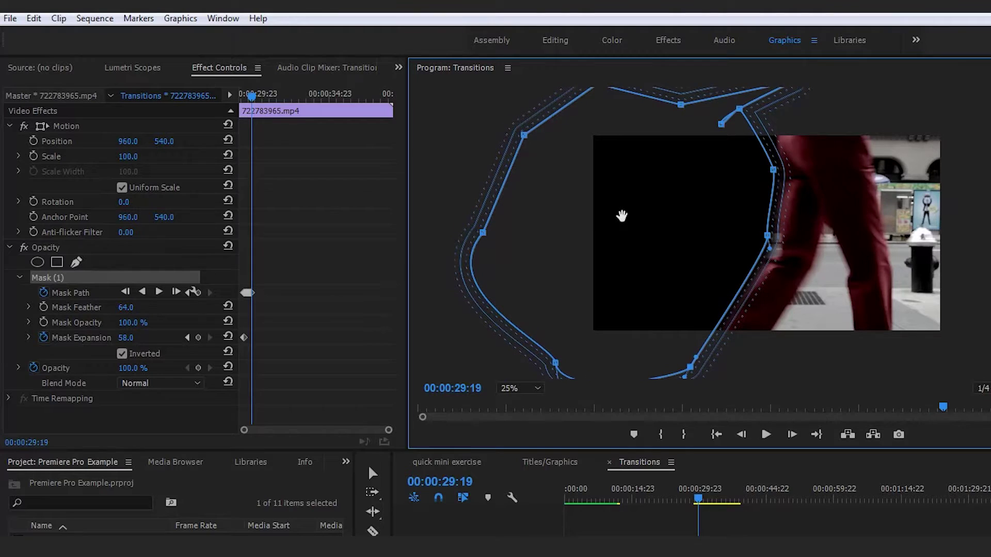
# - On 00:00:29:19, push the knee point forward, pull the lower corner back and raise the mask's upper corner above the frame
pyautogui.moveTo(769, 234); pyautogui.dragTo(782, 244)
pyautogui.moveTo(691, 372)
pyautogui.mouseDown()
pyautogui.moveTo(644, 347)
pyautogui.moveTo(673, 373)
pyautogui.mouseUp()
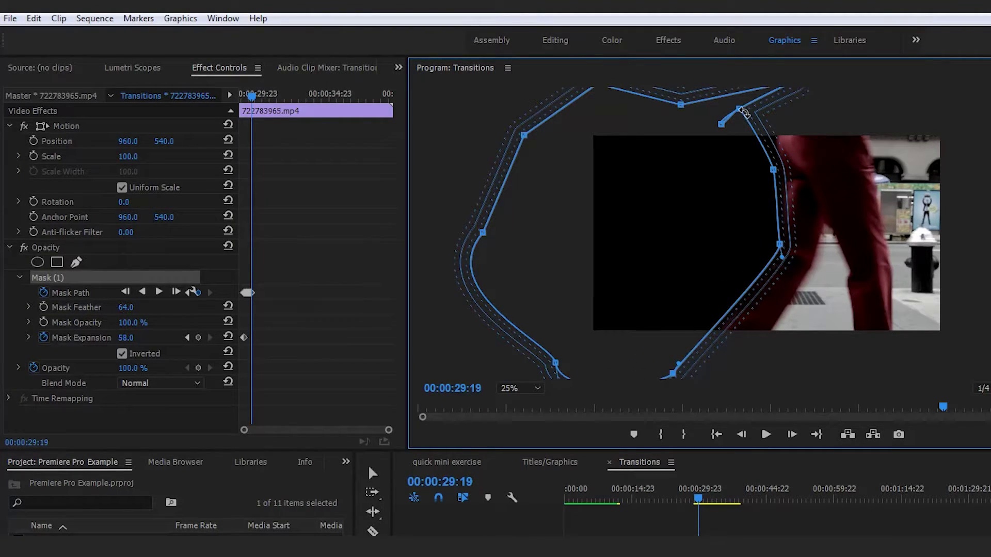
pyautogui.moveTo(742, 110); pyautogui.dragTo(779, 88)
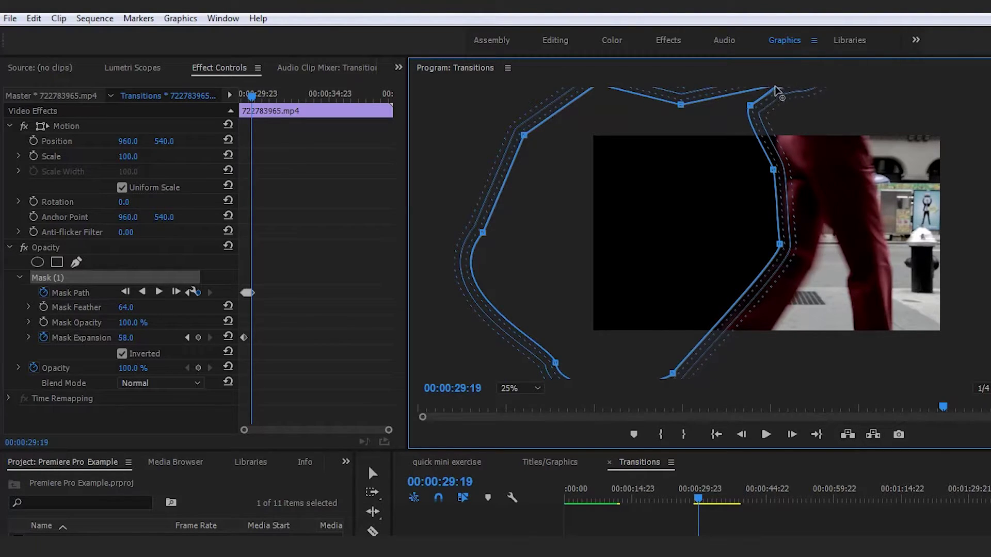
pyautogui.click(923, 534)
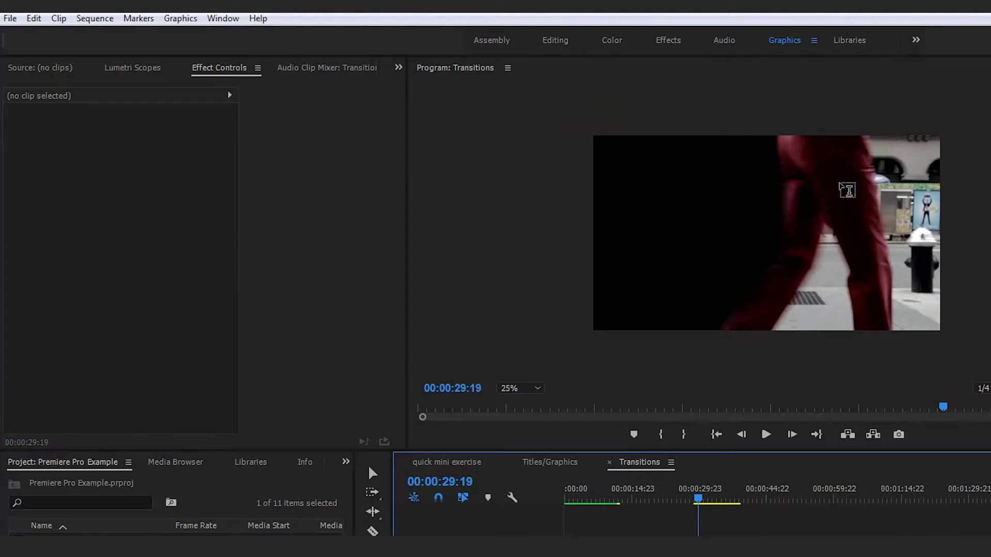
pyautogui.click(729, 535)
pyautogui.click(131, 277)
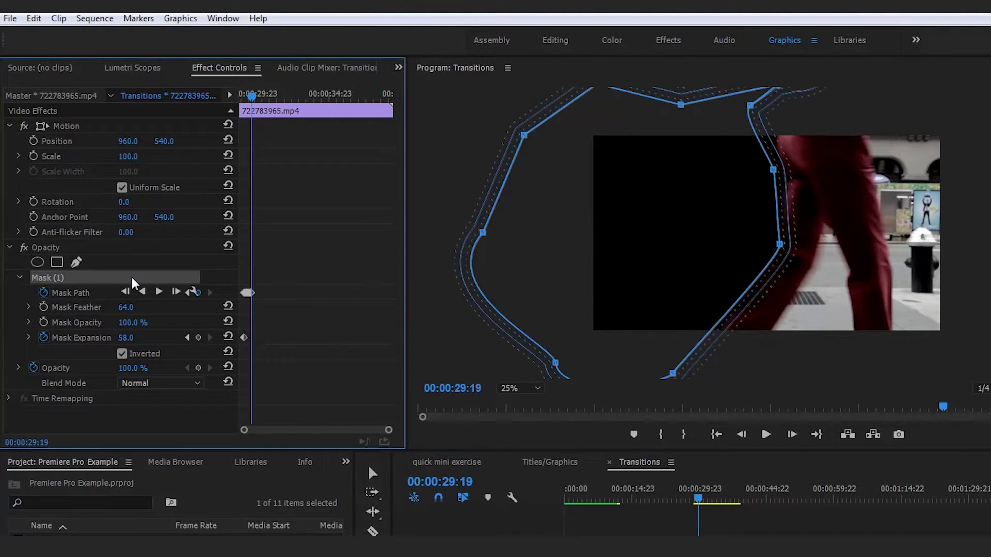
pyautogui.click(818, 534)
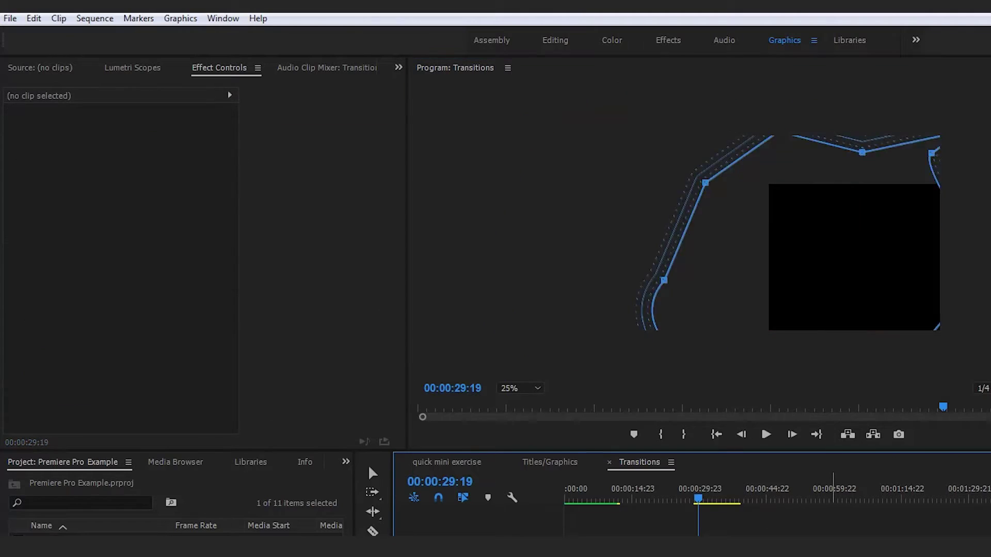
pyautogui.press('d')
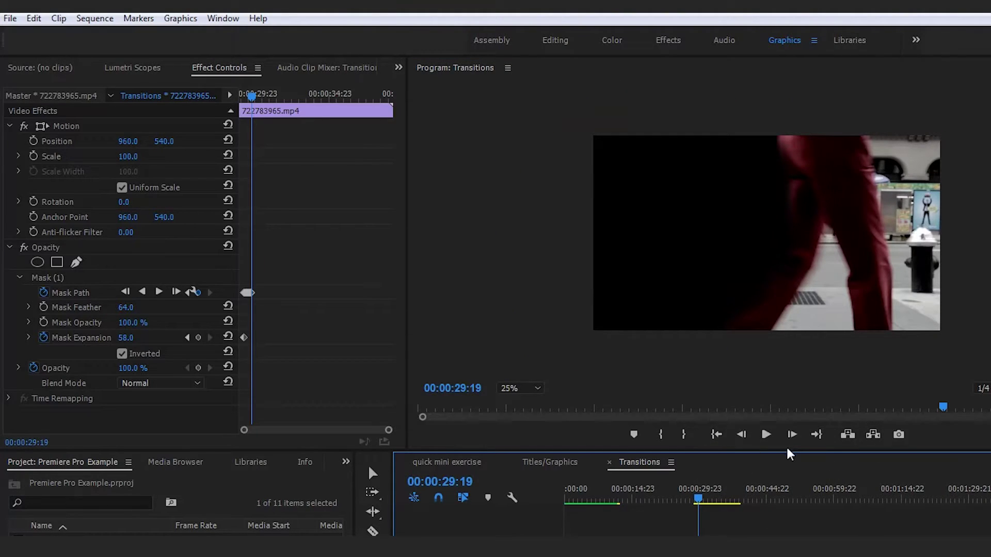
# - Advance to 00:00:29:20 and move the whole mask forward over the back of the trousers
pyautogui.click(792, 434)
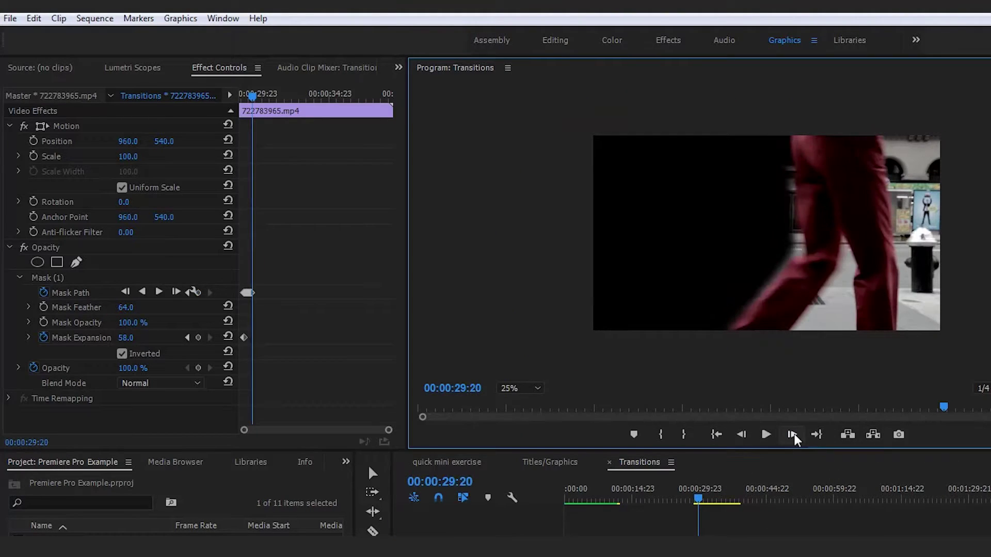
pyautogui.click(85, 292)
pyautogui.moveTo(653, 255); pyautogui.dragTo(655, 254)
pyautogui.click(866, 534)
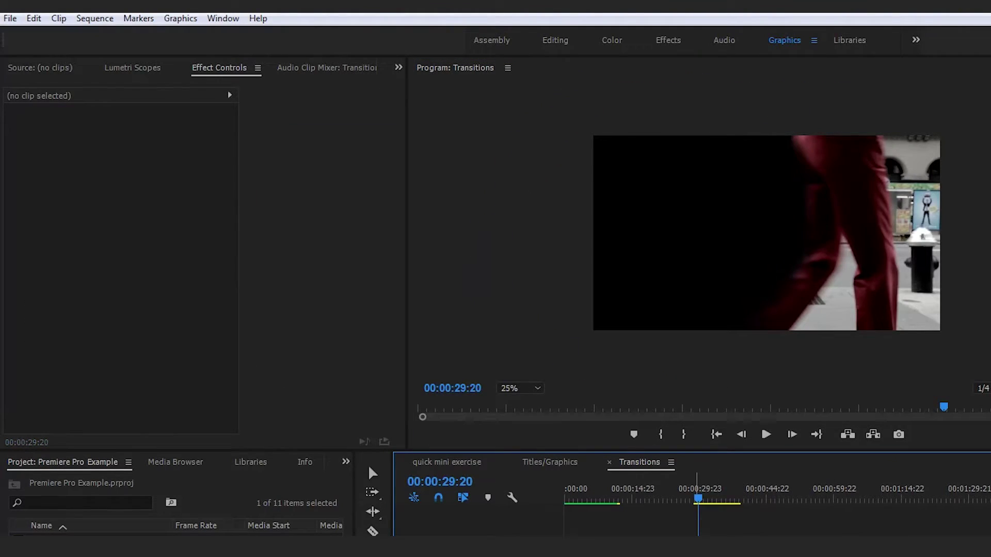
pyautogui.click(775, 509)
# - Advance to 00:00:29:21, move the mask forward and fit its thigh, upper and lower corner points to the trousers
pyautogui.click(791, 437)
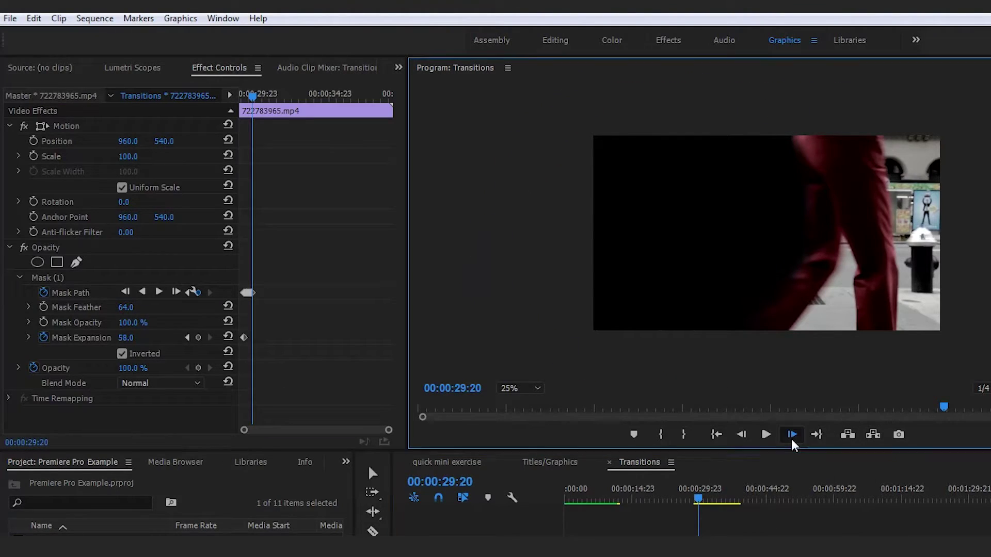
pyautogui.click(60, 283)
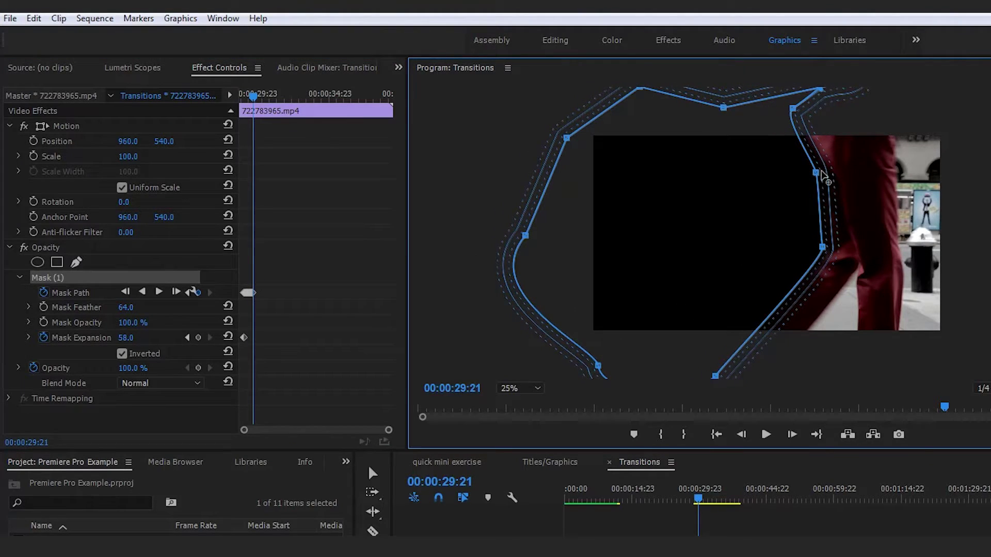
pyautogui.moveTo(815, 172); pyautogui.dragTo(808, 169)
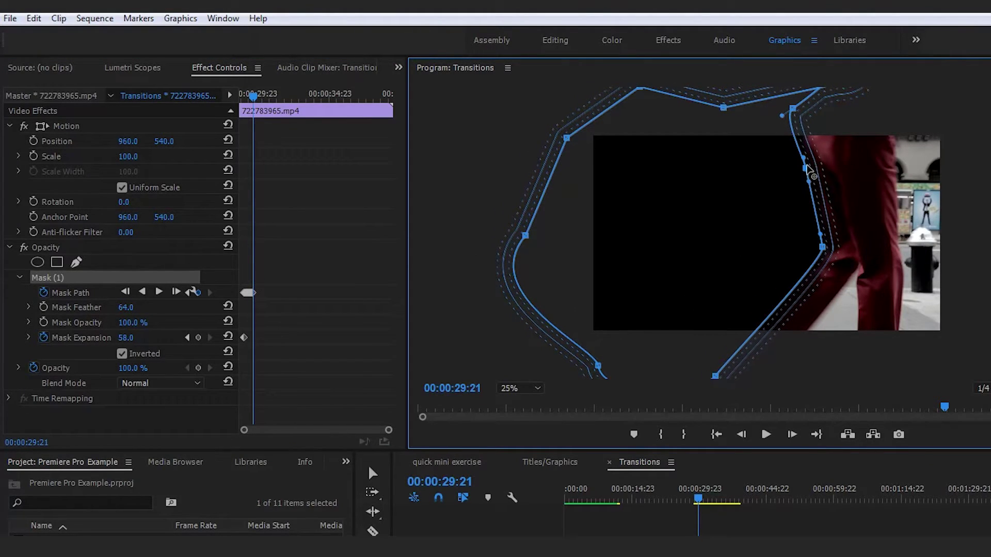
pyautogui.moveTo(792, 110); pyautogui.dragTo(803, 100)
pyautogui.moveTo(714, 379)
pyautogui.mouseDown()
pyautogui.moveTo(671, 367)
pyautogui.moveTo(703, 379)
pyautogui.mouseUp()
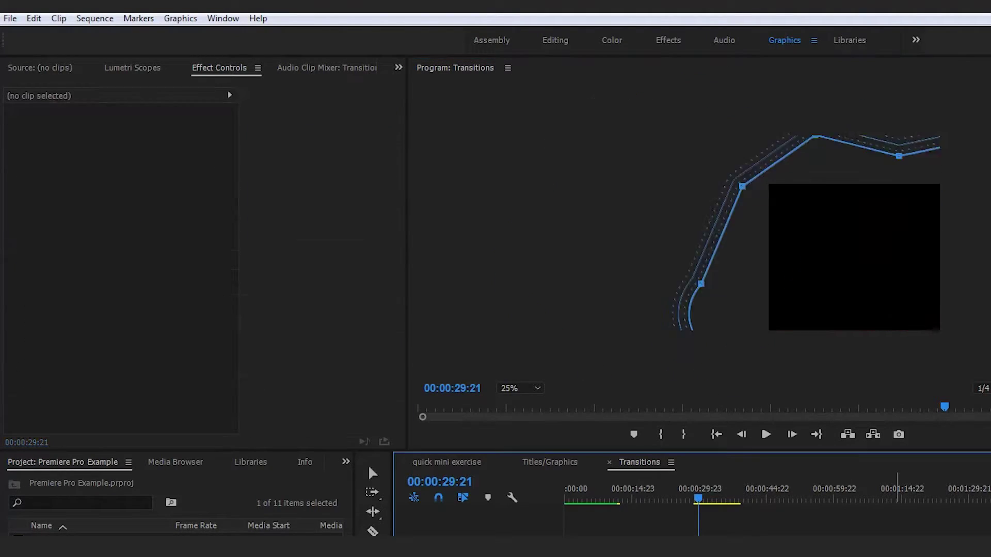
# - Nudge the whole 00:00:29:21 mask slightly forward into the trousers
pyautogui.click(723, 534)
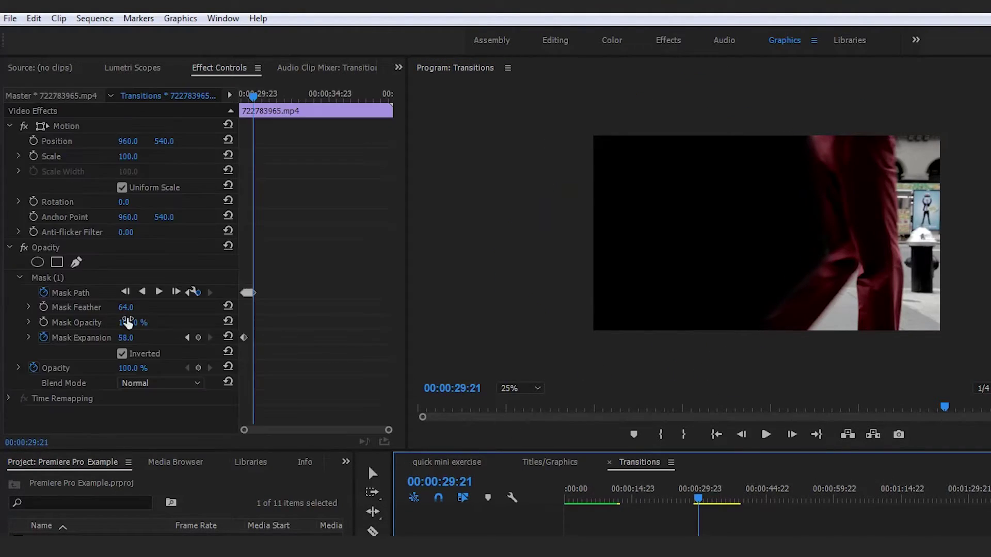
pyautogui.click(47, 277)
pyautogui.moveTo(586, 256); pyautogui.dragTo(594, 256)
pyautogui.click(820, 534)
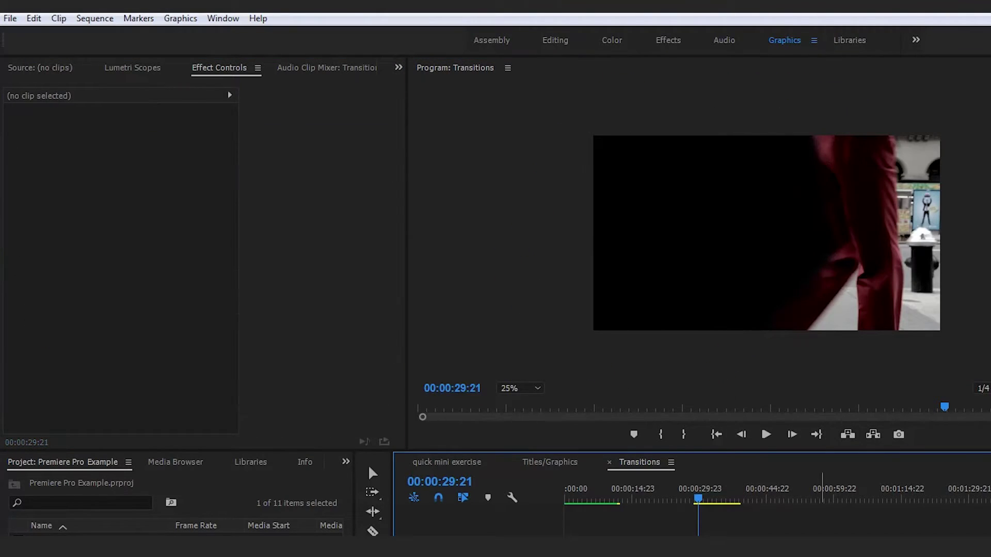
# - Advance to 00:00:29:22, push the mask's knee point forward and add a point on its lower edge to cover the lower leg
pyautogui.click(791, 435)
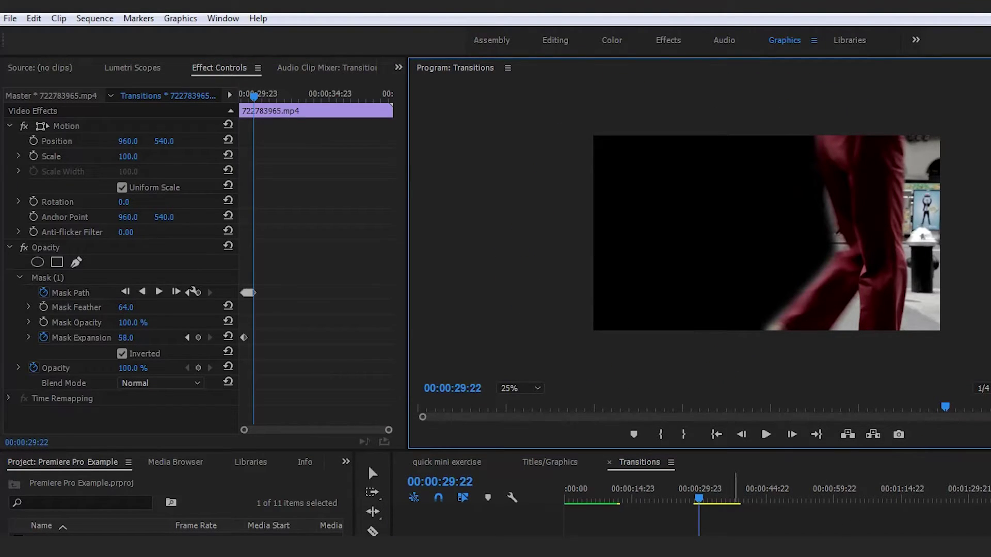
pyautogui.click(48, 279)
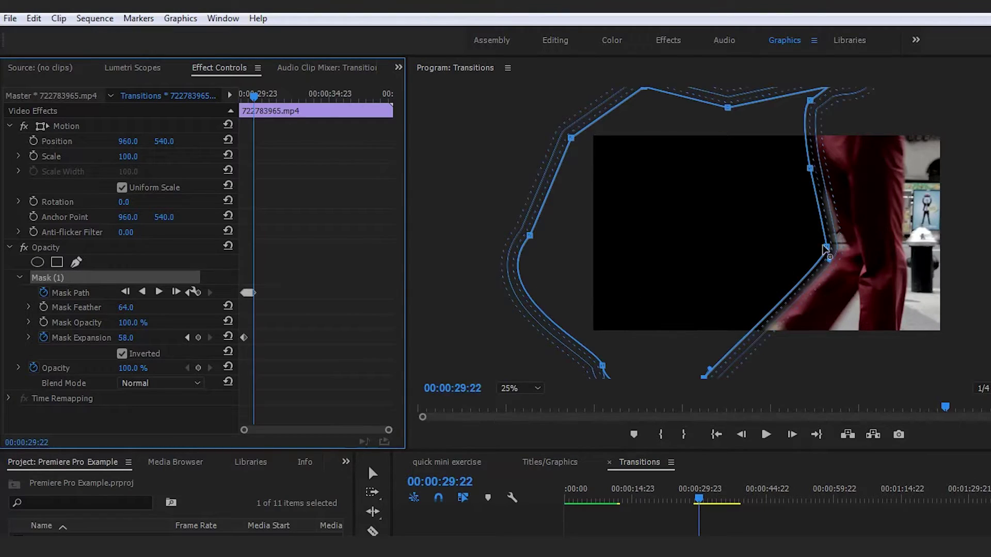
pyautogui.moveTo(827, 247); pyautogui.dragTo(845, 245)
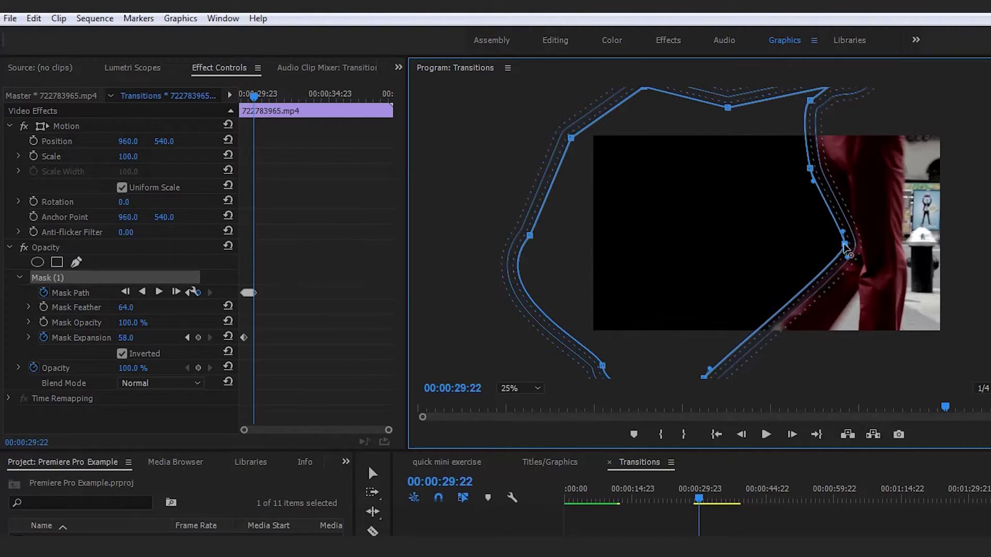
pyautogui.moveTo(740, 339); pyautogui.dragTo(749, 355)
pyautogui.click(880, 488)
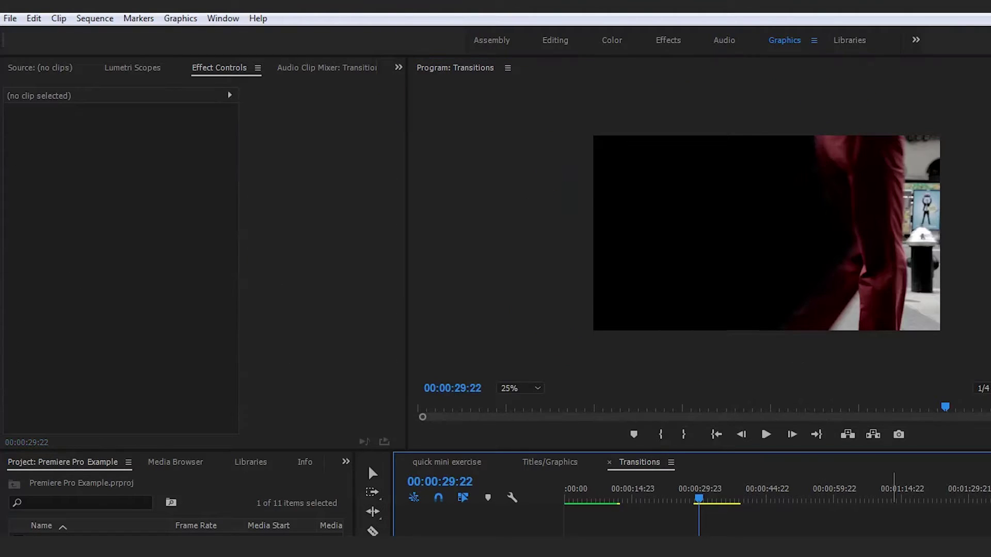
pyautogui.click(724, 532)
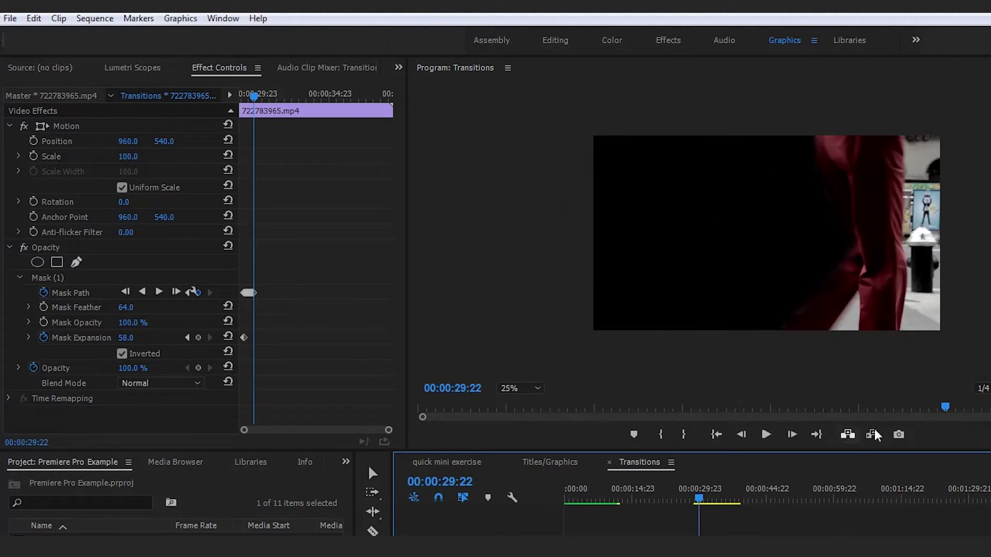
# - Advance to 00:00:29:23, move the whole mask forward and fit its lower-edge, knee and thigh points to the trousers
pyautogui.click(791, 434)
pyautogui.click(53, 282)
pyautogui.moveTo(715, 249); pyautogui.dragTo(728, 251)
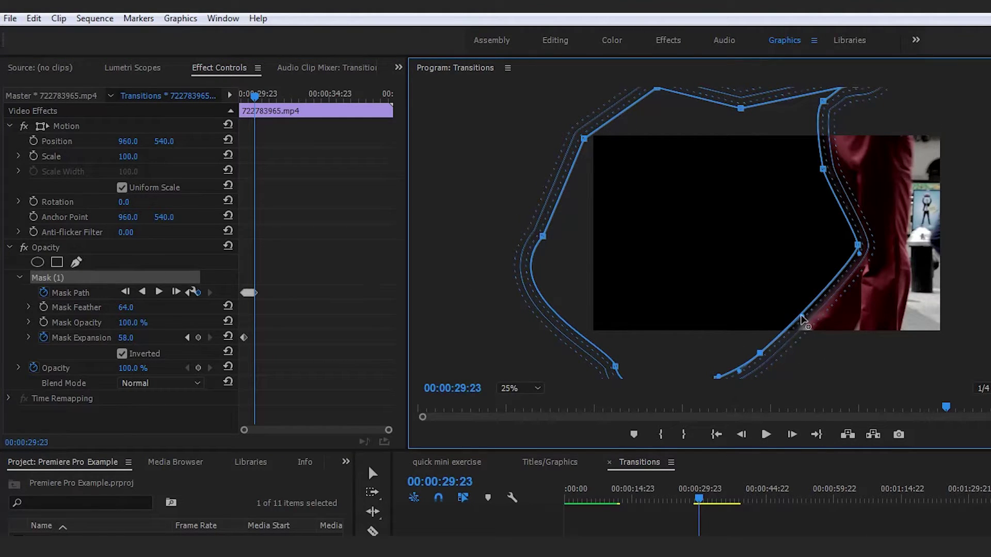
pyautogui.moveTo(760, 355); pyautogui.dragTo(768, 368)
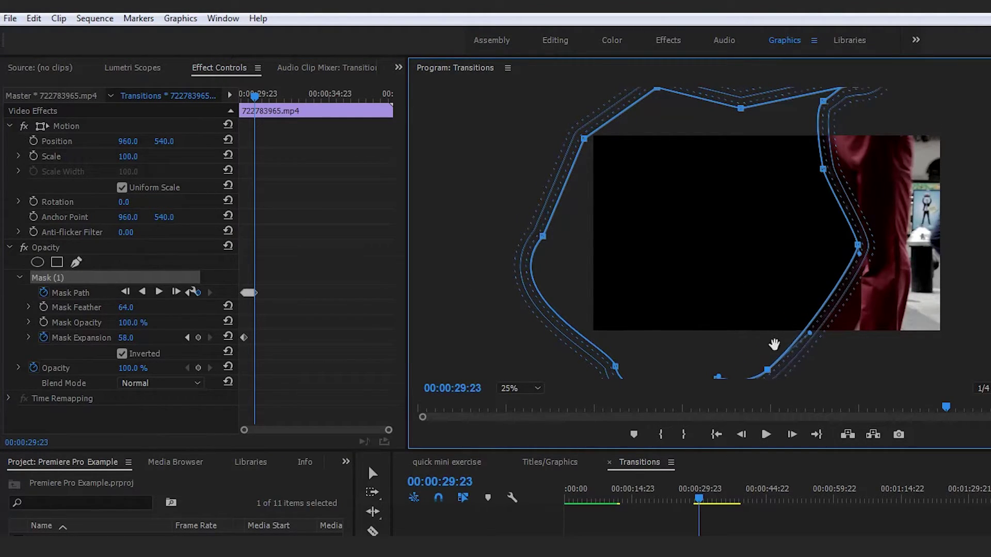
pyautogui.moveTo(858, 245)
pyautogui.mouseDown()
pyautogui.moveTo(841, 232)
pyautogui.moveTo(860, 239)
pyautogui.moveTo(855, 227)
pyautogui.mouseUp()
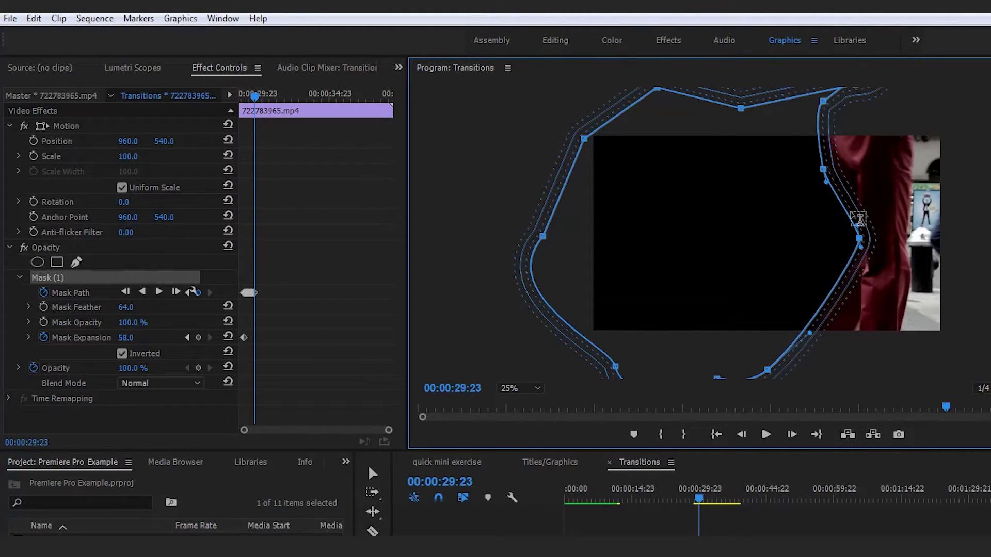
pyautogui.moveTo(821, 164); pyautogui.dragTo(829, 170)
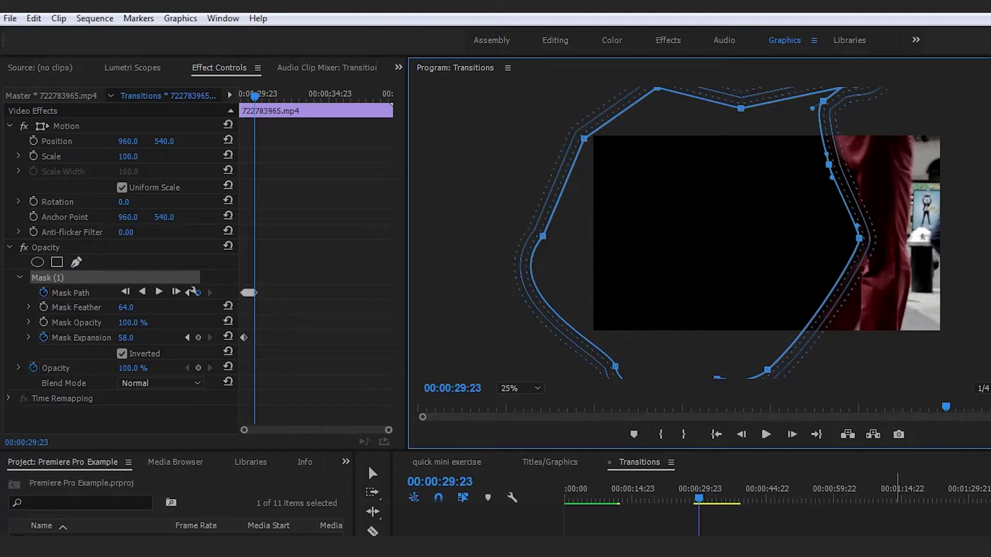
pyautogui.click(896, 522)
pyautogui.click(719, 531)
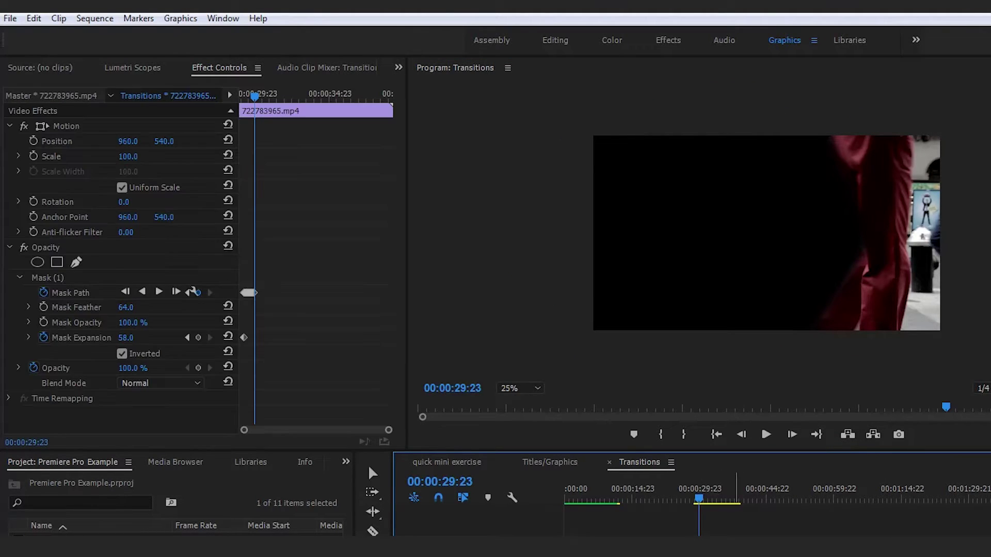
# - Advance to 00:00:30:00 and fit the mask's lower corner, knee, thigh and upper points to the trousers
pyautogui.click(793, 434)
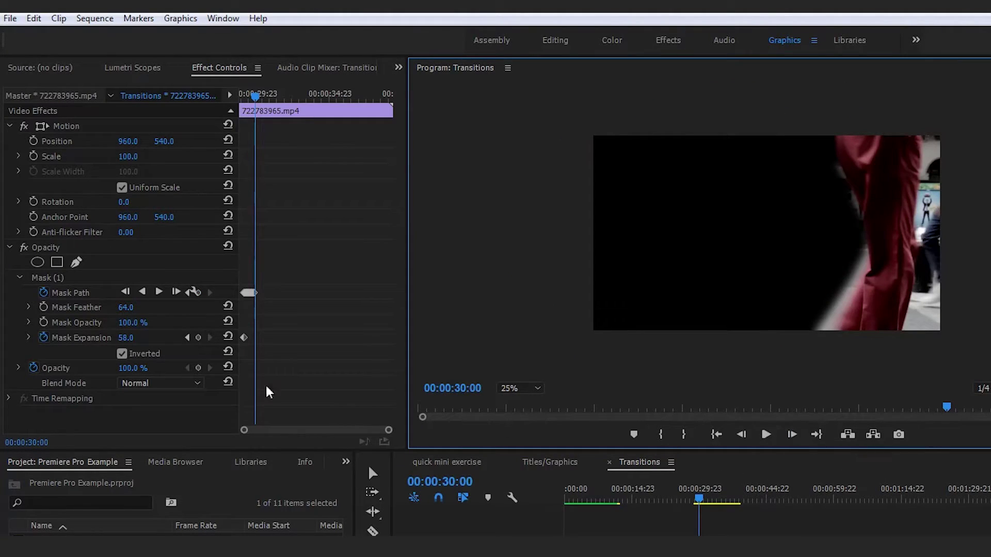
pyautogui.click(44, 278)
pyautogui.moveTo(774, 370); pyautogui.dragTo(807, 373)
pyautogui.moveTo(861, 238); pyautogui.dragTo(864, 241)
pyautogui.moveTo(829, 164); pyautogui.dragTo(838, 158)
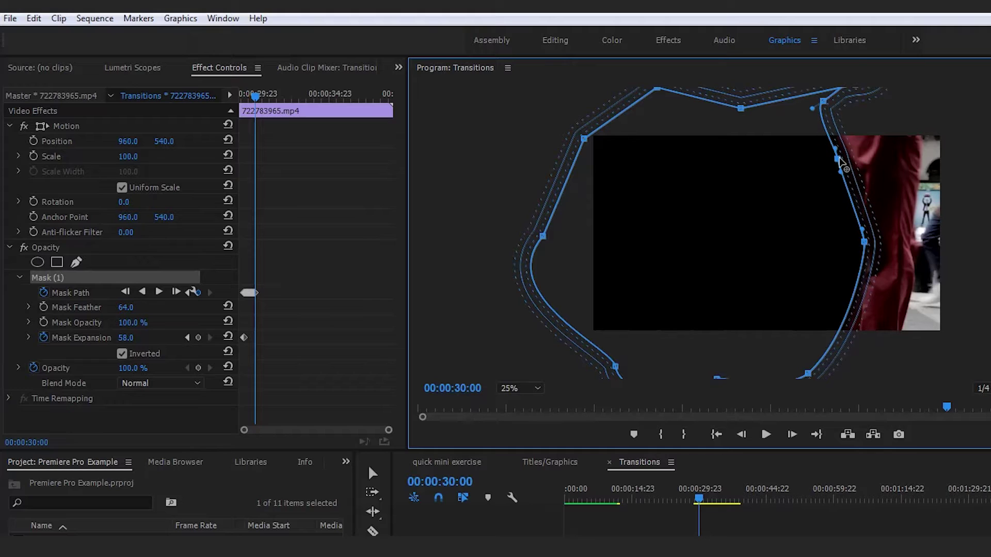
pyautogui.moveTo(827, 112); pyautogui.dragTo(838, 91)
pyautogui.click(934, 534)
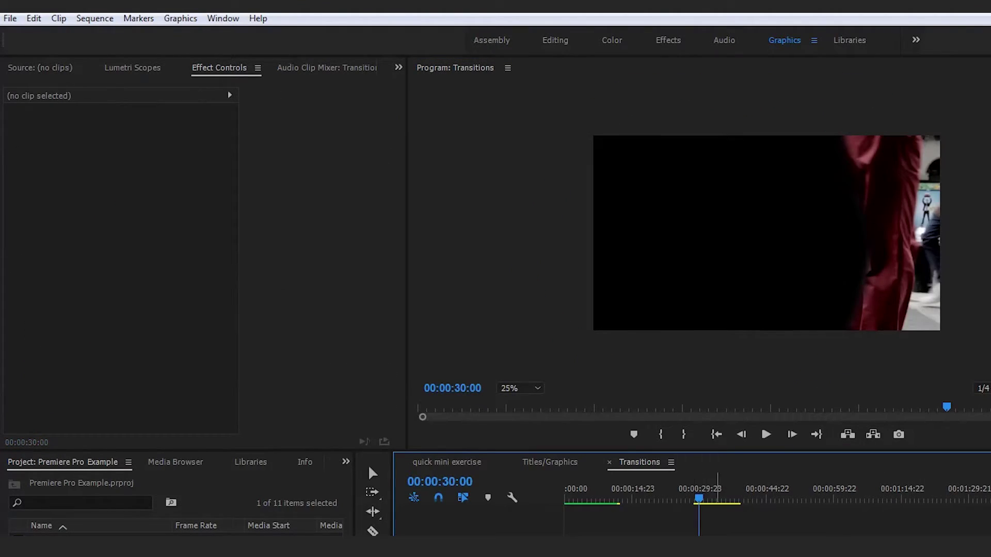
# - Refine the 00:00:30:00 mask by nudging its knee, thigh and lower corner points further into the trousers
pyautogui.click(724, 535)
pyautogui.click(47, 278)
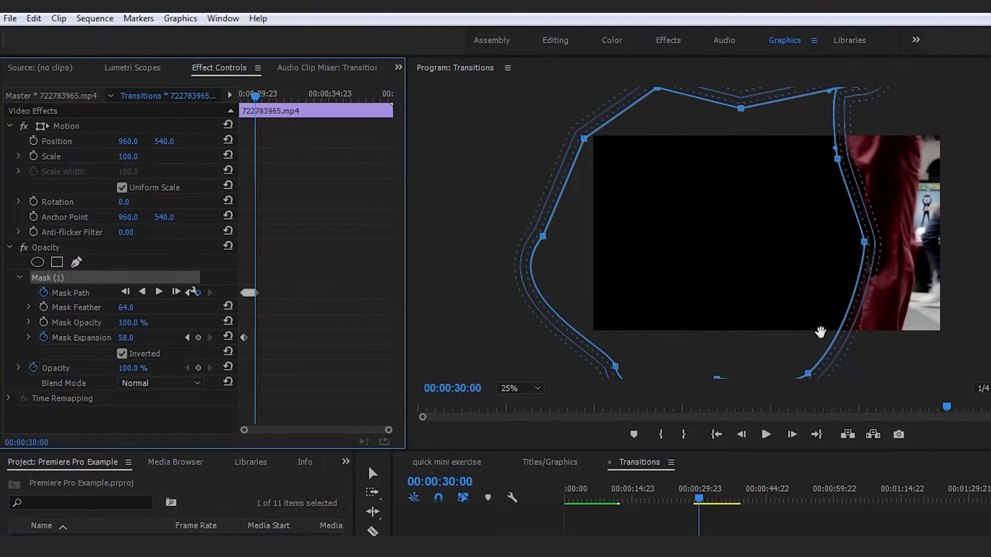
pyautogui.moveTo(863, 242)
pyautogui.mouseDown()
pyautogui.moveTo(855, 239)
pyautogui.moveTo(868, 249)
pyautogui.mouseUp()
pyautogui.moveTo(839, 153); pyautogui.dragTo(843, 155)
pyautogui.moveTo(806, 373); pyautogui.dragTo(813, 365)
pyautogui.click(844, 516)
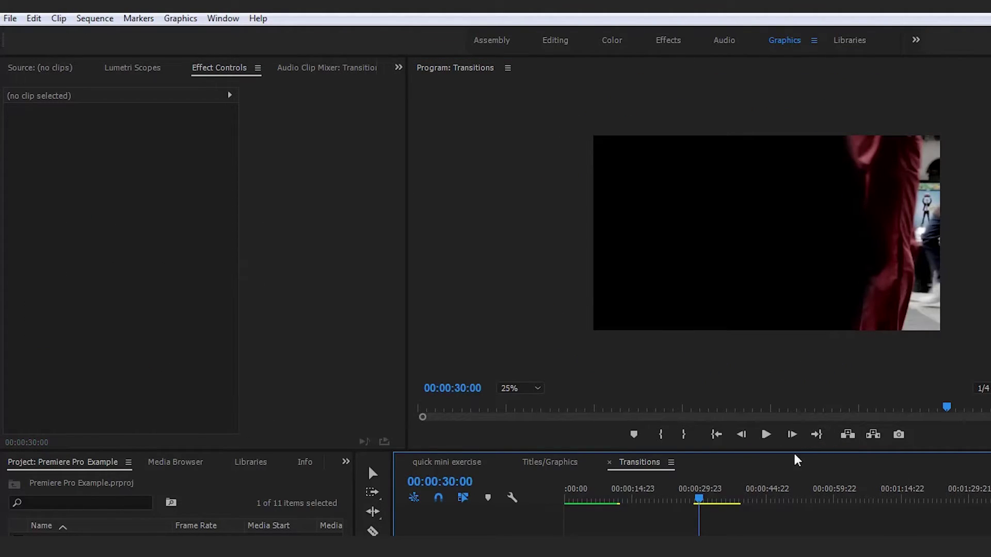
# - Advance to 00:00:30:01 and reshape the mask's leading edge at the knee, thigh and upper points to follow the trousers
pyautogui.click(790, 435)
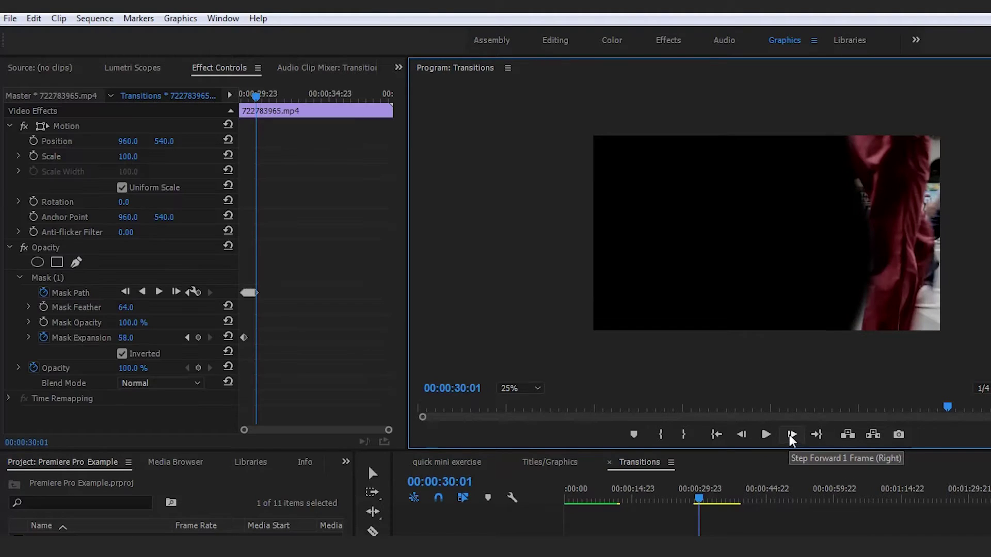
pyautogui.click(690, 488)
pyautogui.click(48, 283)
pyautogui.moveTo(729, 283)
pyautogui.mouseDown()
pyautogui.moveTo(738, 279)
pyautogui.moveTo(712, 280)
pyautogui.moveTo(729, 283)
pyautogui.mouseUp()
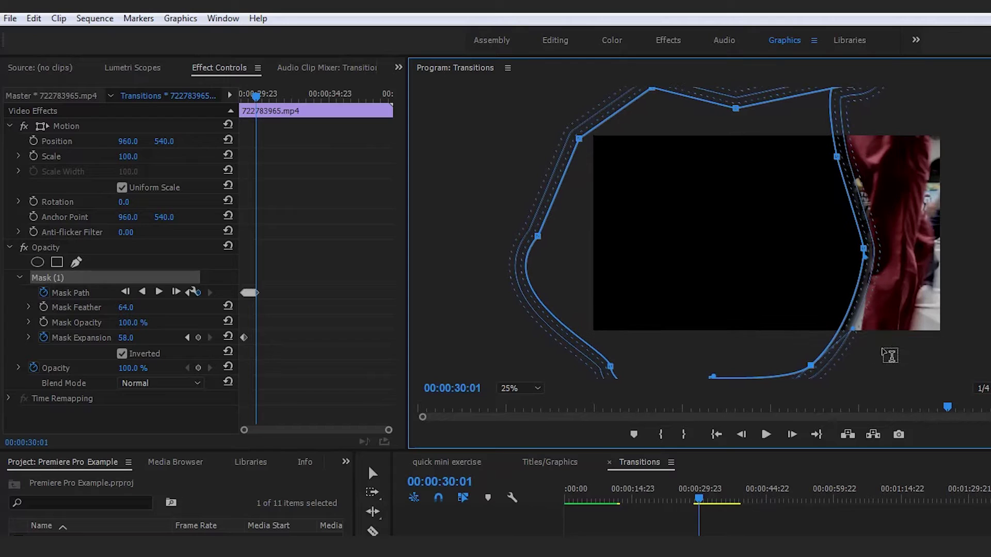
pyautogui.moveTo(812, 365); pyautogui.dragTo(868, 235)
pyautogui.moveTo(837, 157); pyautogui.dragTo(846, 157)
pyautogui.moveTo(870, 237); pyautogui.dragTo(865, 191)
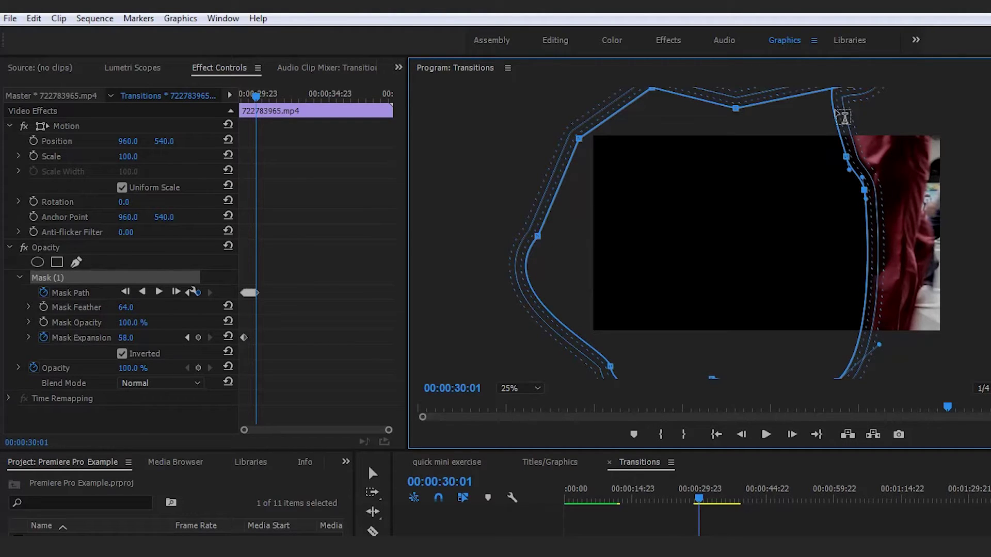
pyautogui.moveTo(835, 107); pyautogui.dragTo(845, 105)
pyautogui.click(875, 519)
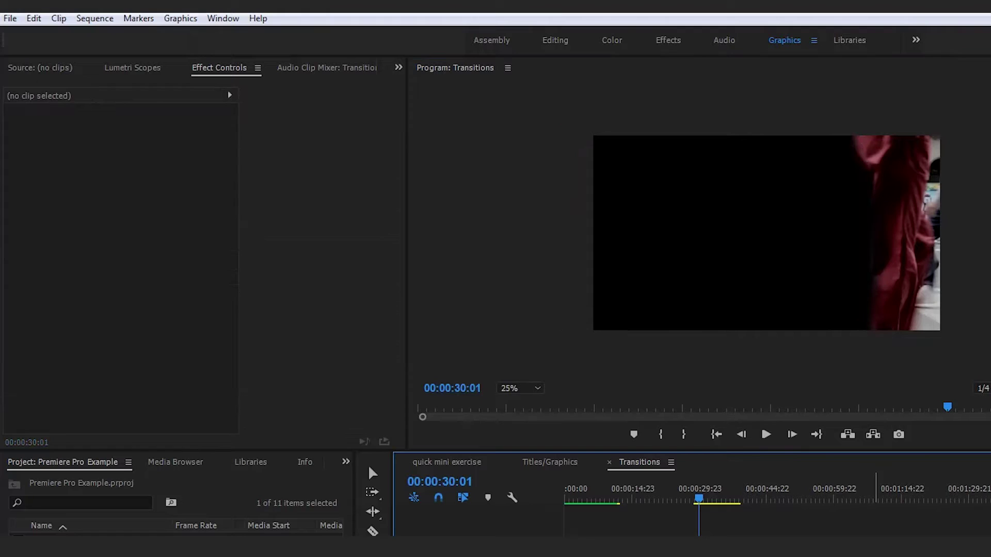
# - Add a point on the lower part of the 00:00:30:01 mask's leading edge and push it into the lower leg
pyautogui.click(927, 248)
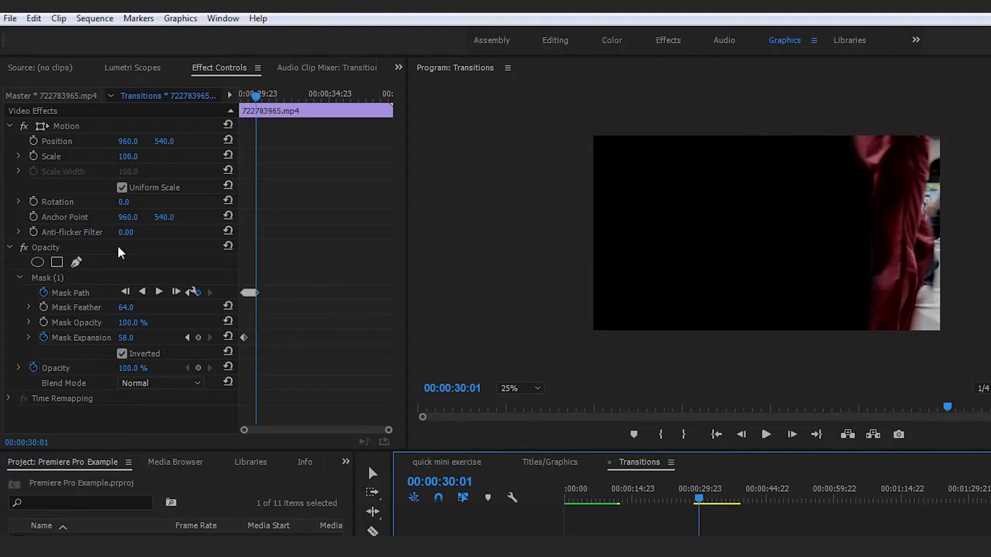
pyautogui.click(50, 282)
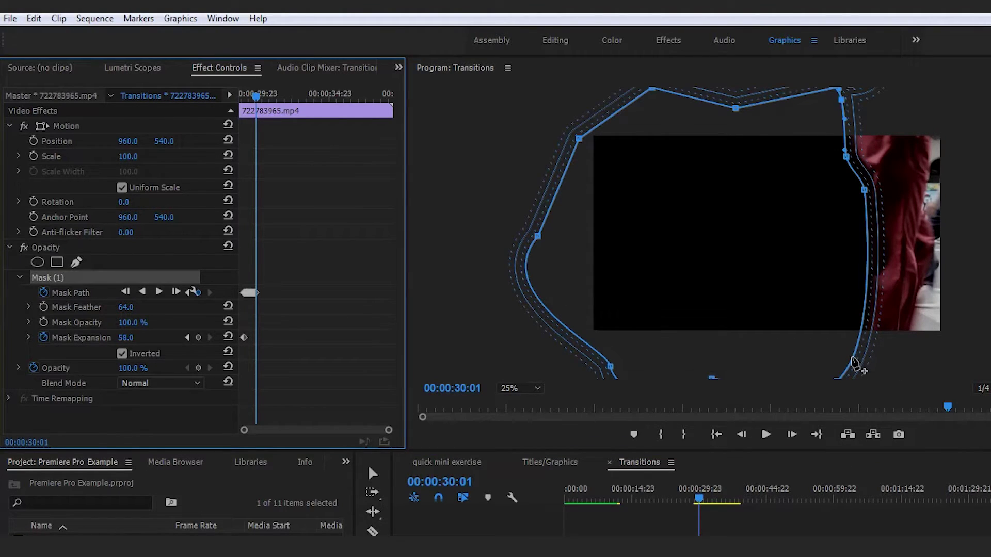
pyautogui.click(782, 454)
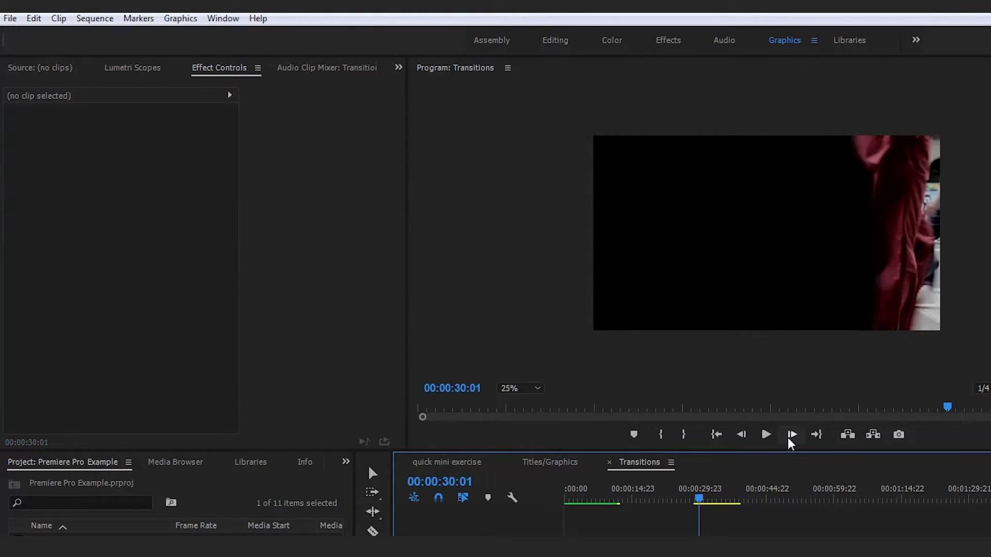
# - Advance to 00:00:30:02, move the whole mask forward and pull its lower-edge point back to fit the lower leg
pyautogui.click(791, 436)
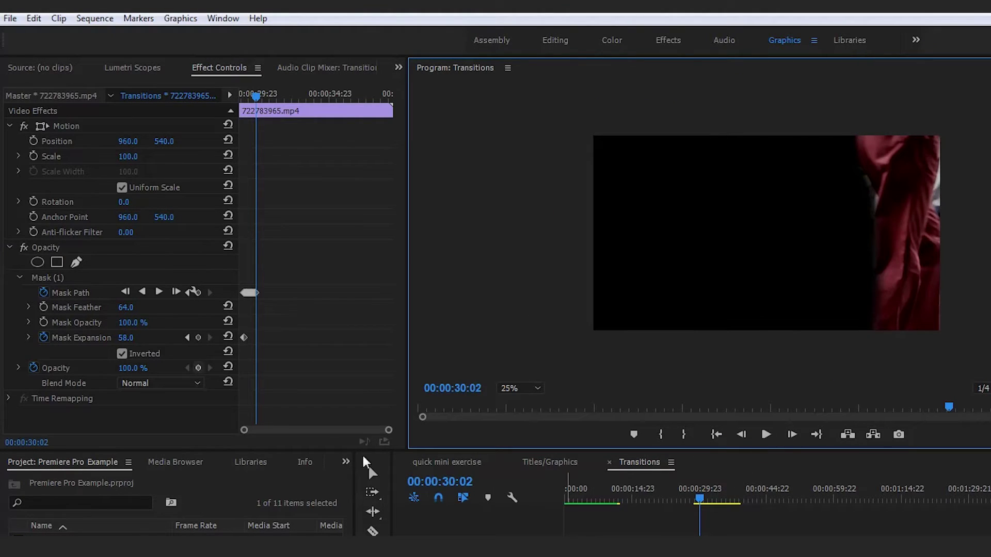
pyautogui.click(60, 272)
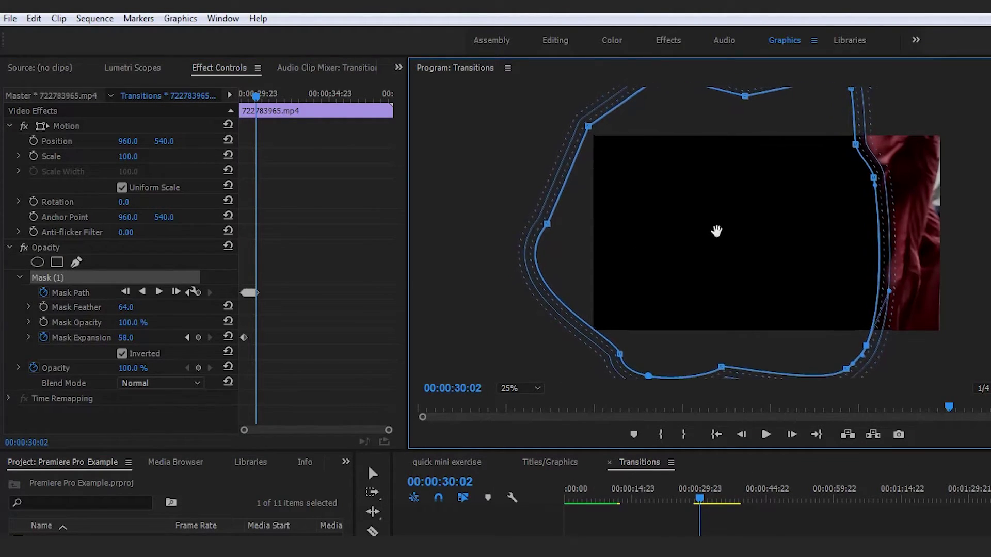
pyautogui.moveTo(867, 347); pyautogui.dragTo(854, 353)
pyautogui.click(885, 521)
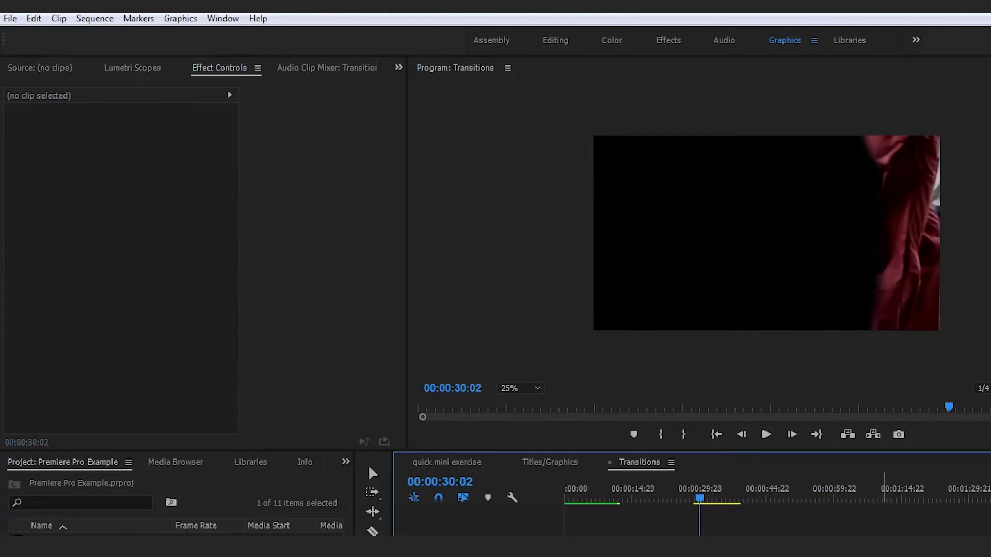
# - Advance to 00:00:30:03, pull the mask's lower-edge point back and move the whole mask forward into the trousers
pyautogui.click(791, 435)
pyautogui.click(60, 279)
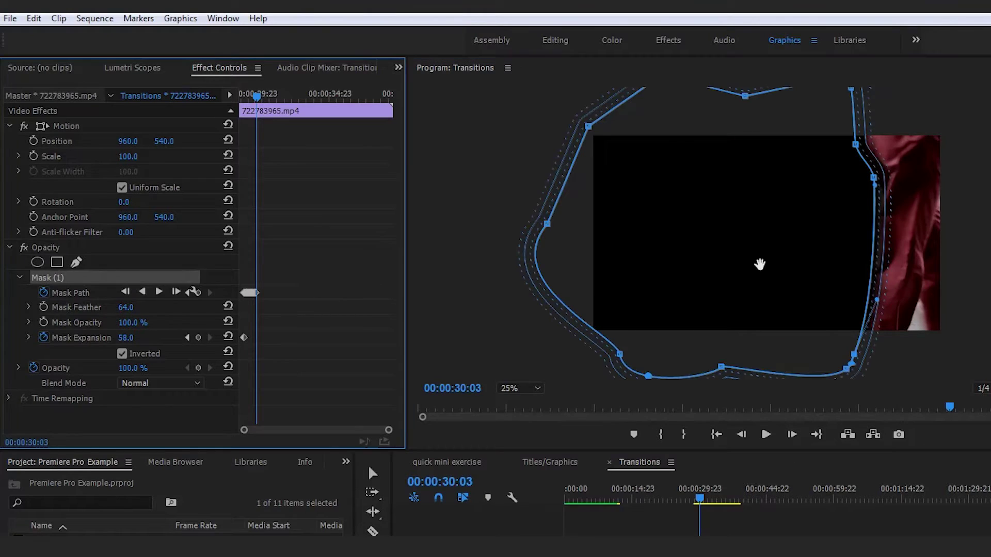
pyautogui.moveTo(854, 355); pyautogui.dragTo(835, 343)
pyautogui.moveTo(808, 265); pyautogui.dragTo(821, 264)
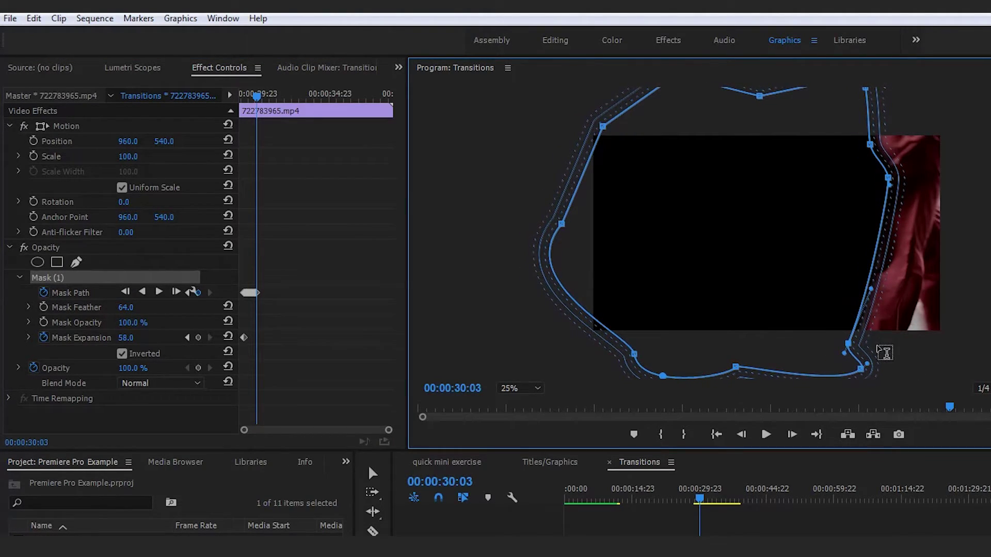
pyautogui.click(887, 489)
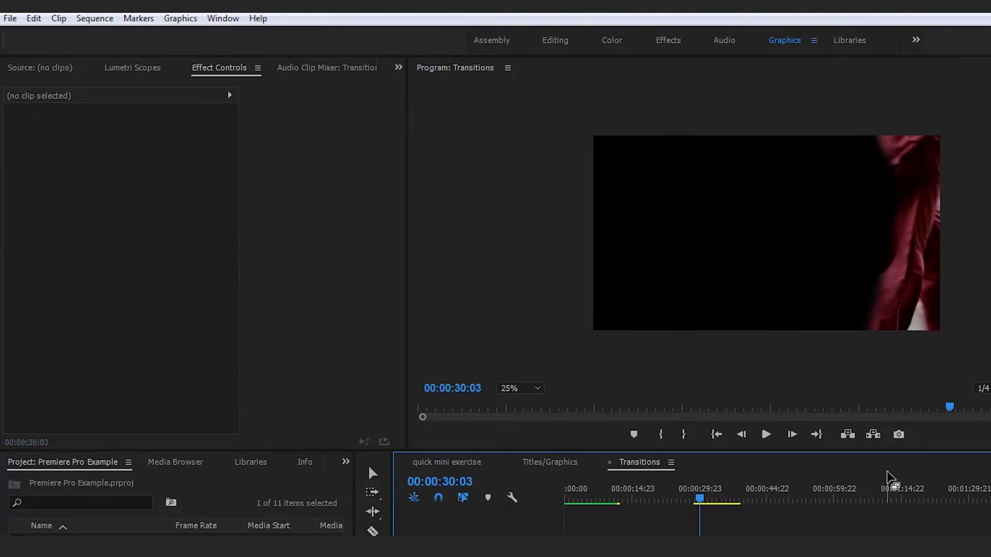
# - Nudge the lower-edge point of the 00:00:30:03 mask slightly forward into the lower leg
pyautogui.click(715, 487)
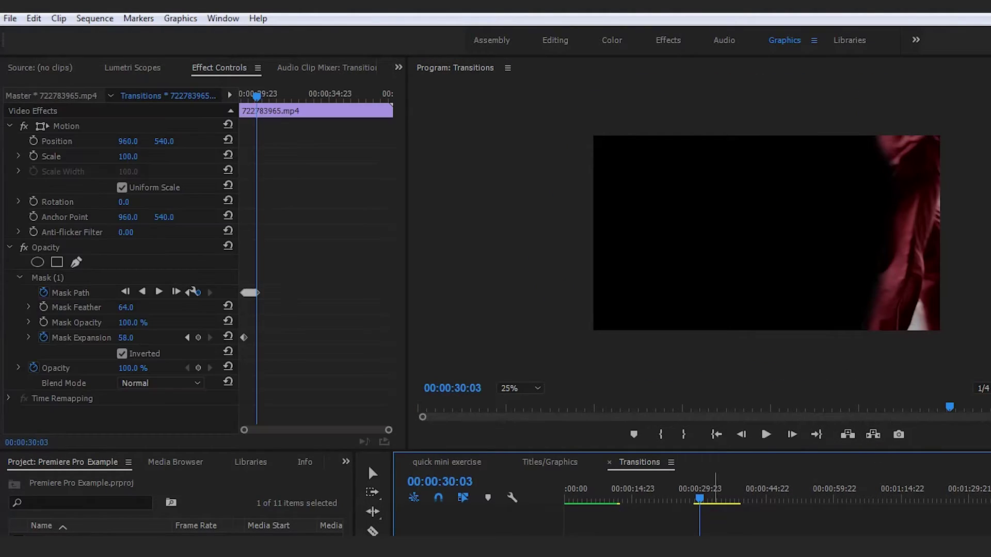
pyautogui.click(37, 279)
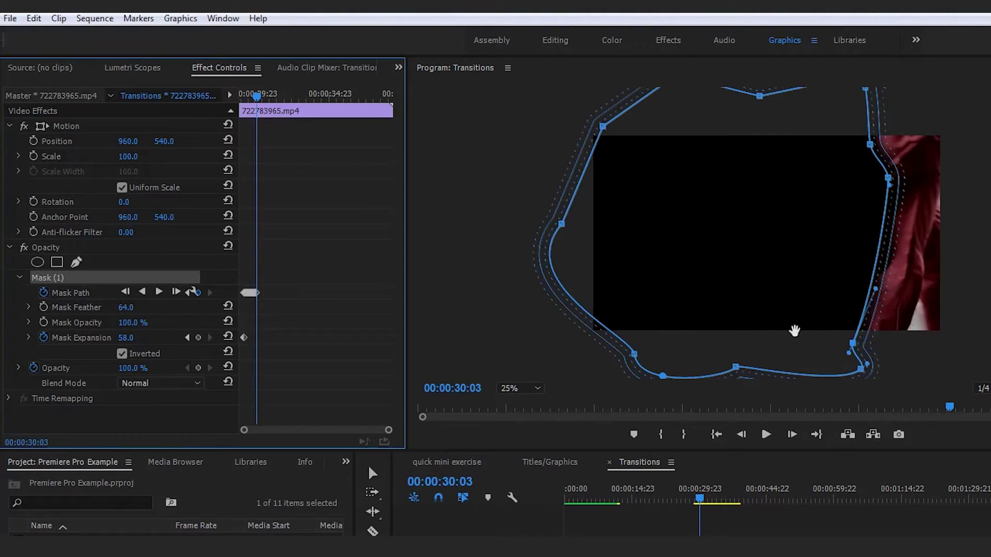
pyautogui.click(890, 525)
# - Move the whole mask forward with the trousers at 00:00:30:04 and again at 00:00:30:05
pyautogui.click(791, 434)
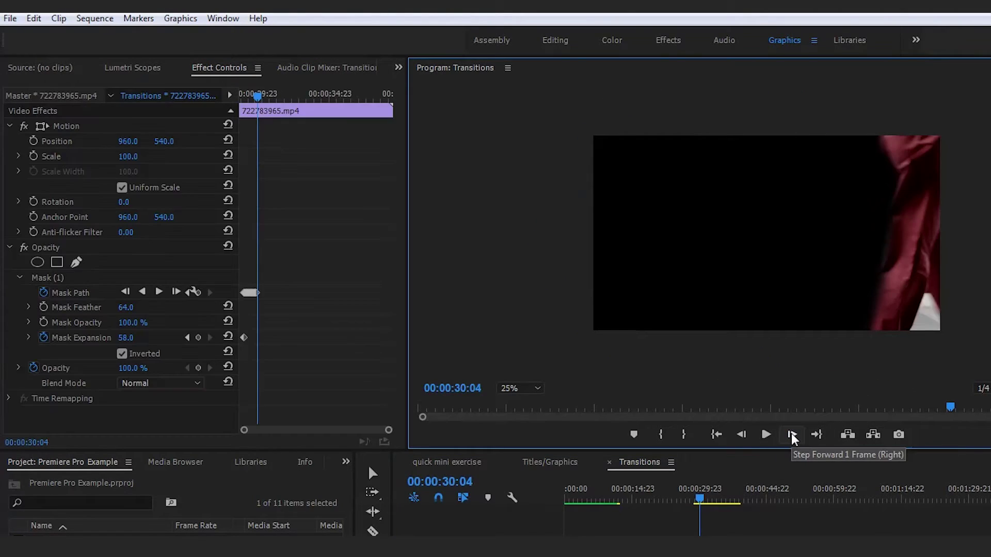
pyautogui.click(74, 281)
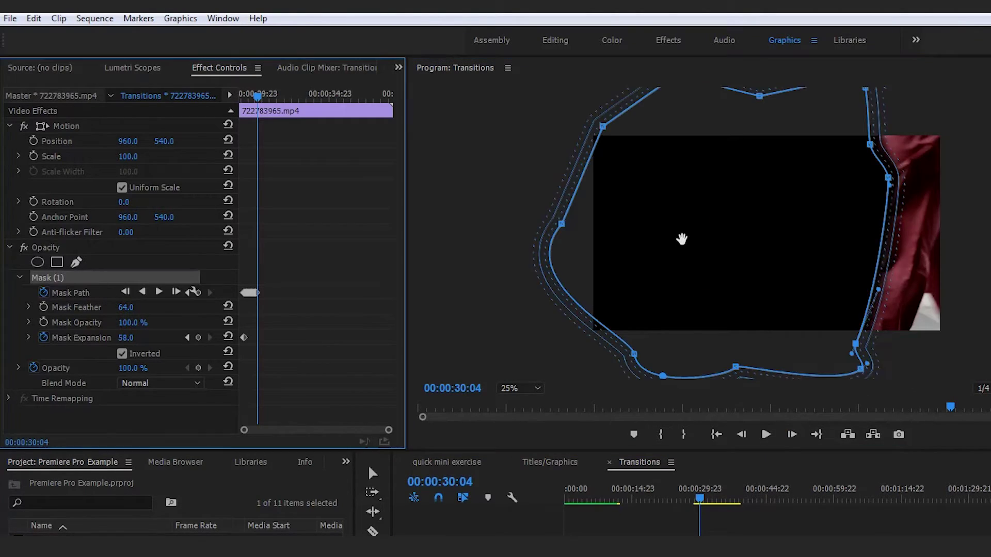
pyautogui.click(792, 435)
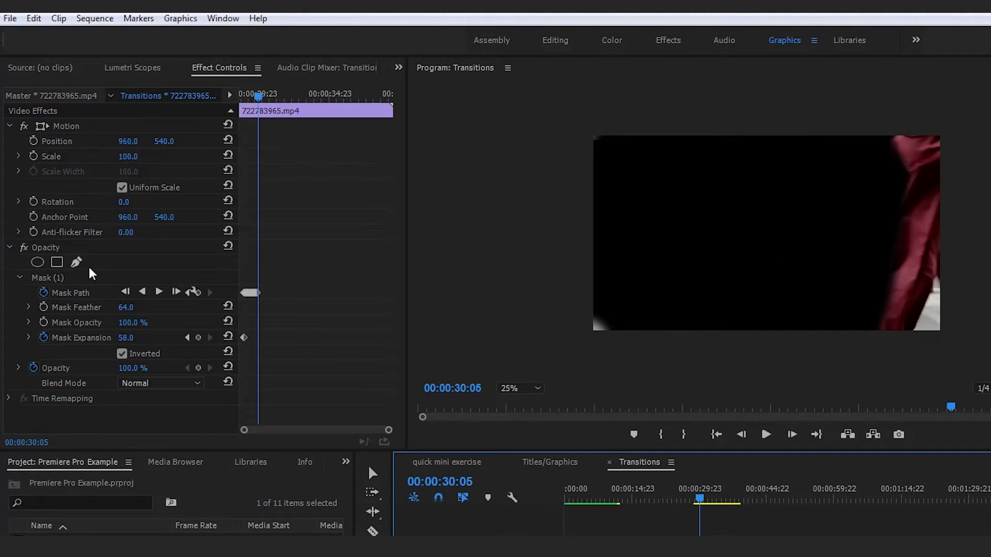
pyautogui.click(103, 278)
pyautogui.click(801, 438)
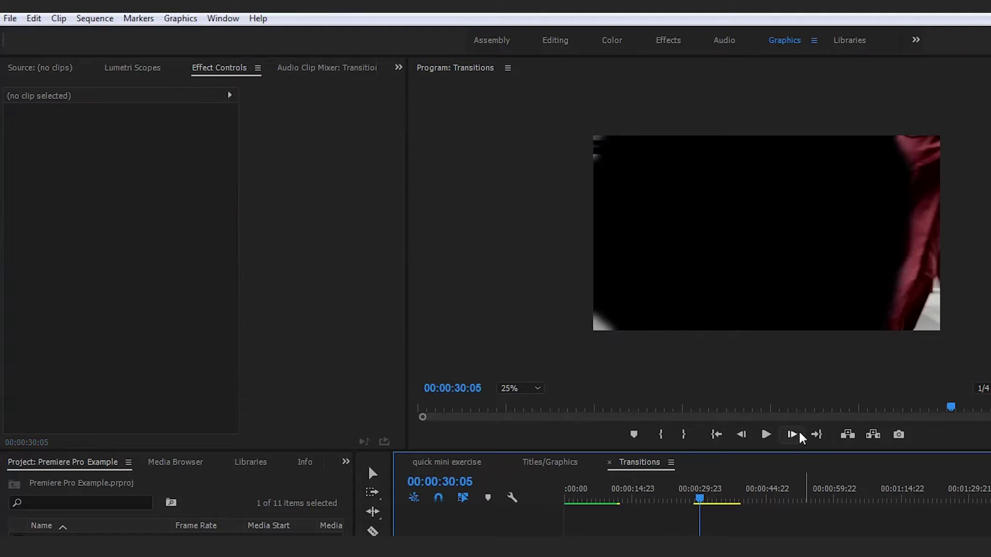
# - Extend the 00:00:30:05 mask's two trailing corners outward past the picture's left edge to cover the exposed corners
pyautogui.click(691, 522)
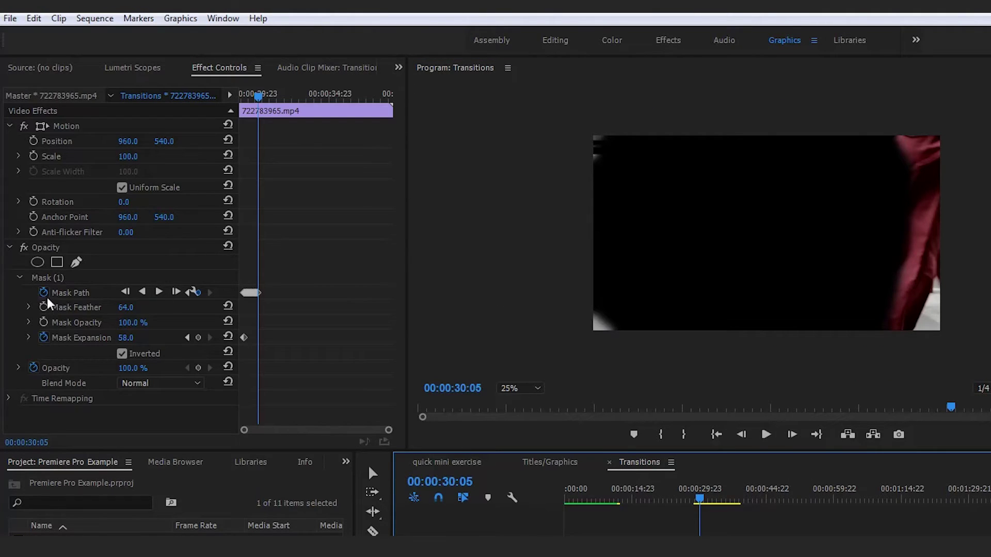
pyautogui.click(69, 279)
pyautogui.moveTo(622, 328); pyautogui.dragTo(532, 360)
pyautogui.moveTo(620, 124); pyautogui.dragTo(548, 119)
pyautogui.click(804, 490)
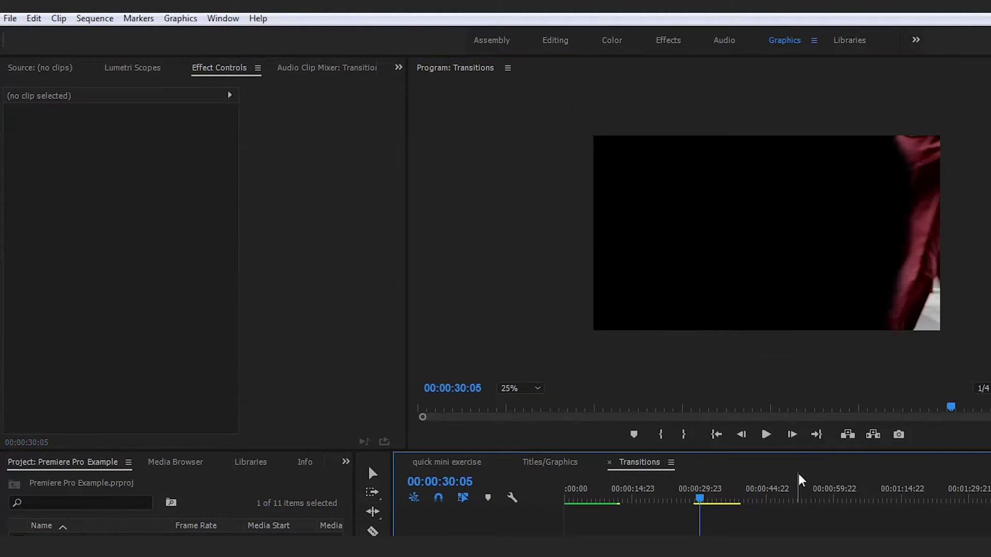
# - Go back to 00:00:30:04 and stretch the mask's trailing corners outward to cover the picture's left corners
pyautogui.click(744, 435)
pyautogui.click(713, 488)
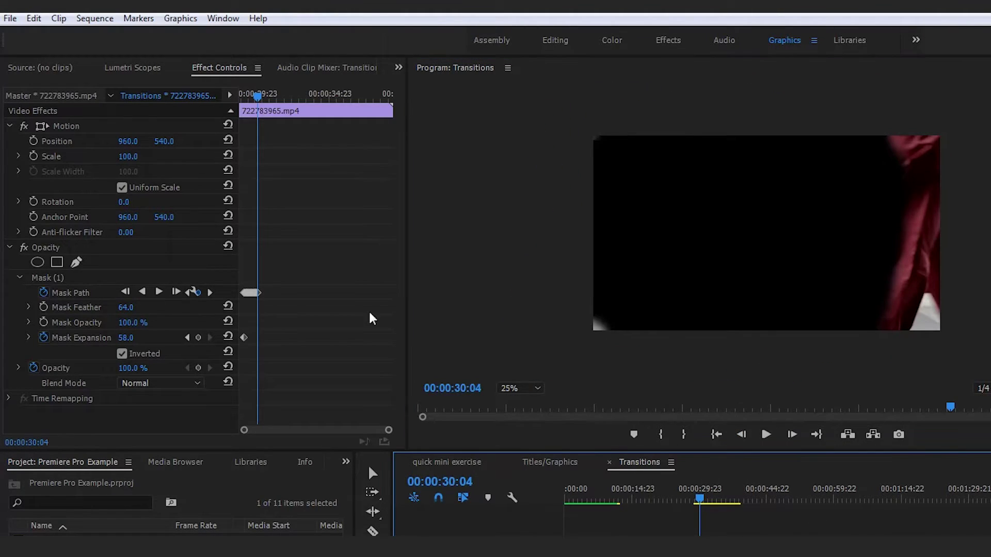
pyautogui.click(49, 281)
pyautogui.click(587, 336)
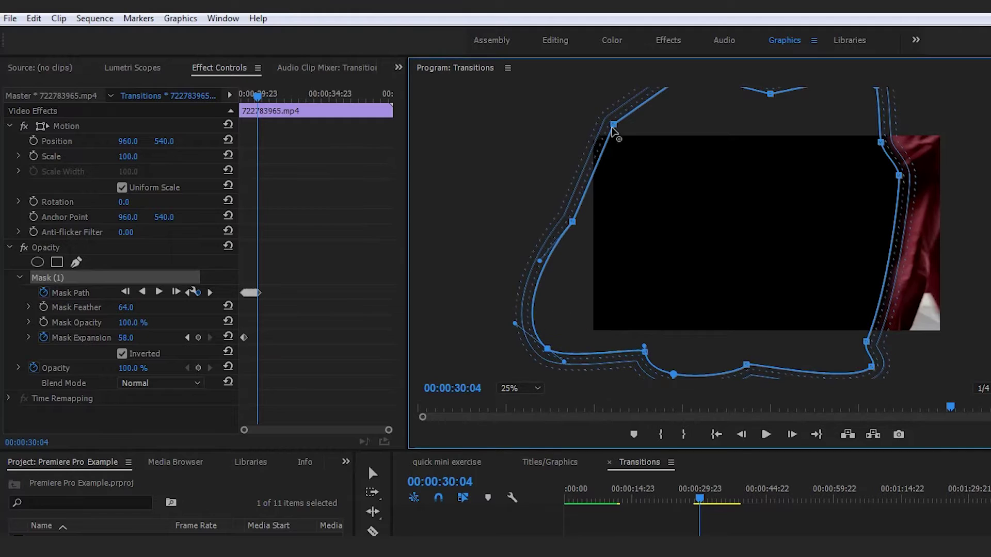
# - Go back to 00:00:30:03 and pull the mask's upper and lower trailing points outside the picture's left edge
pyautogui.click(742, 434)
pyautogui.hotkey('shift', '3')
pyautogui.click(51, 277)
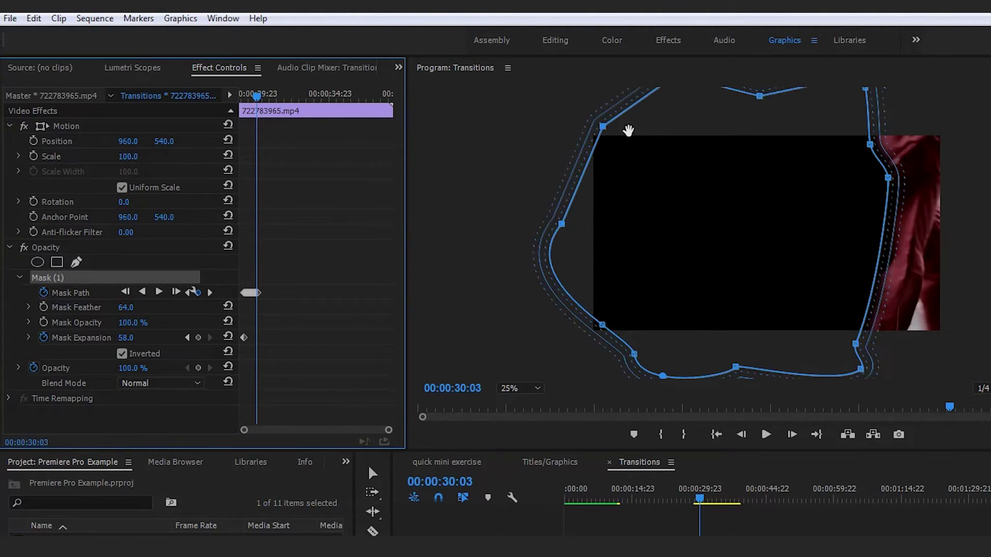
pyautogui.moveTo(602, 126); pyautogui.dragTo(583, 120)
pyautogui.moveTo(602, 326); pyautogui.dragTo(585, 338)
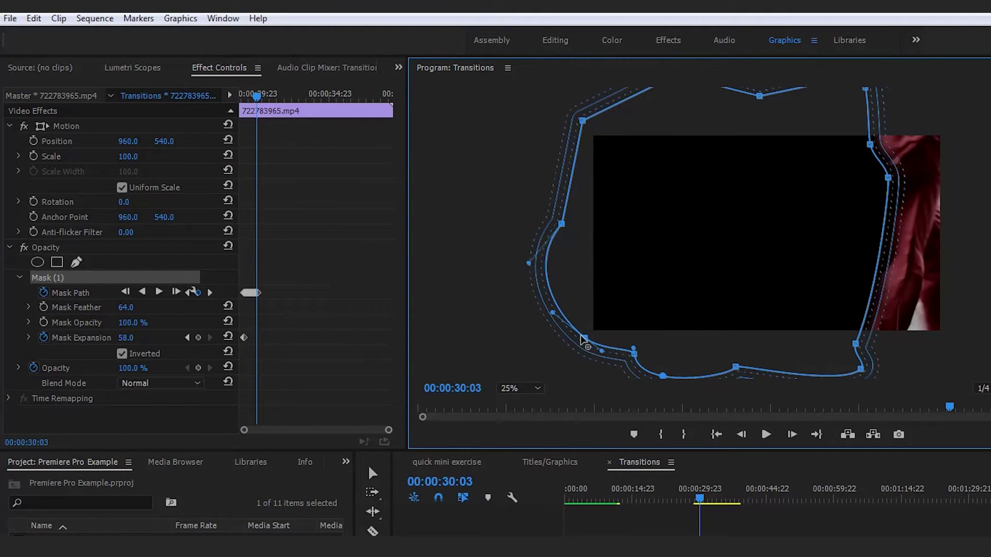
pyautogui.hotkey('shift', '3')
pyautogui.click(769, 524)
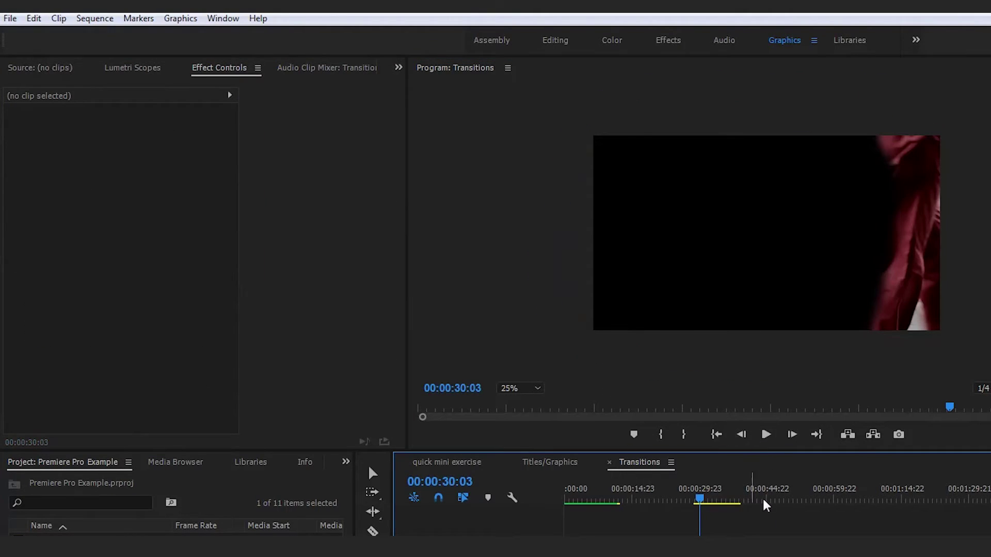
# - Step through the corrected frames to 00:00:30:06 and move the whole mask forward into the trousers
pyautogui.click(791, 430)
pyautogui.click(791, 430)
pyautogui.click(791, 430)
pyautogui.click(748, 429)
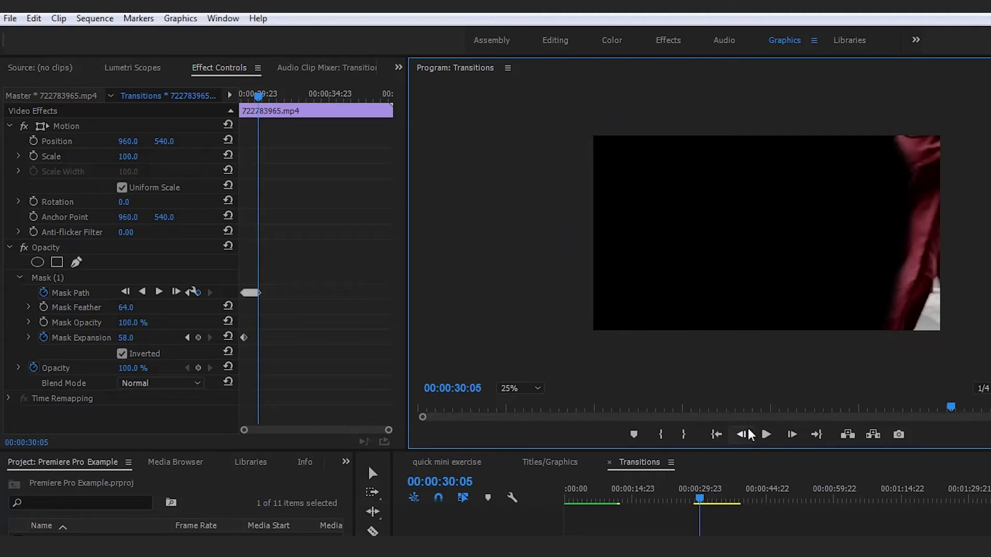
pyautogui.click(791, 435)
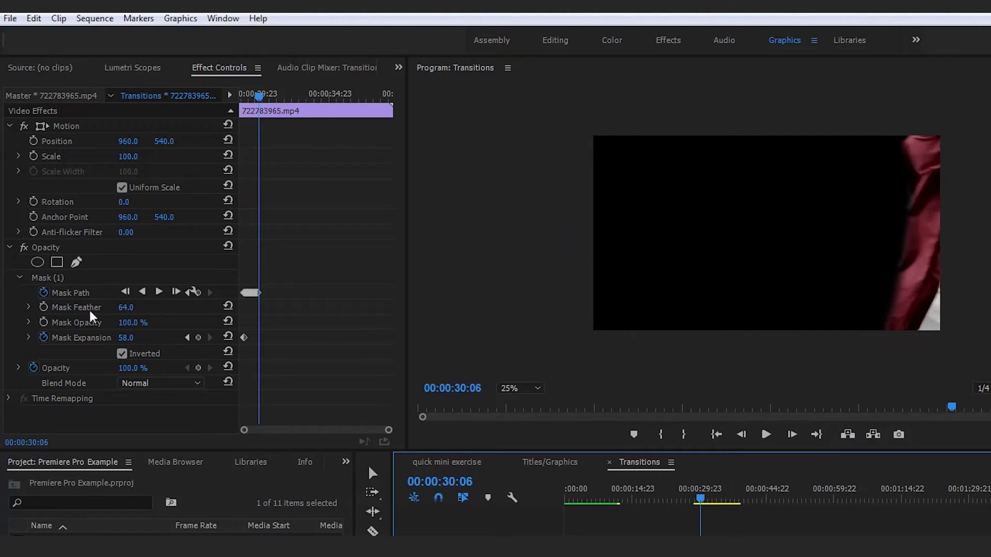
pyautogui.click(41, 278)
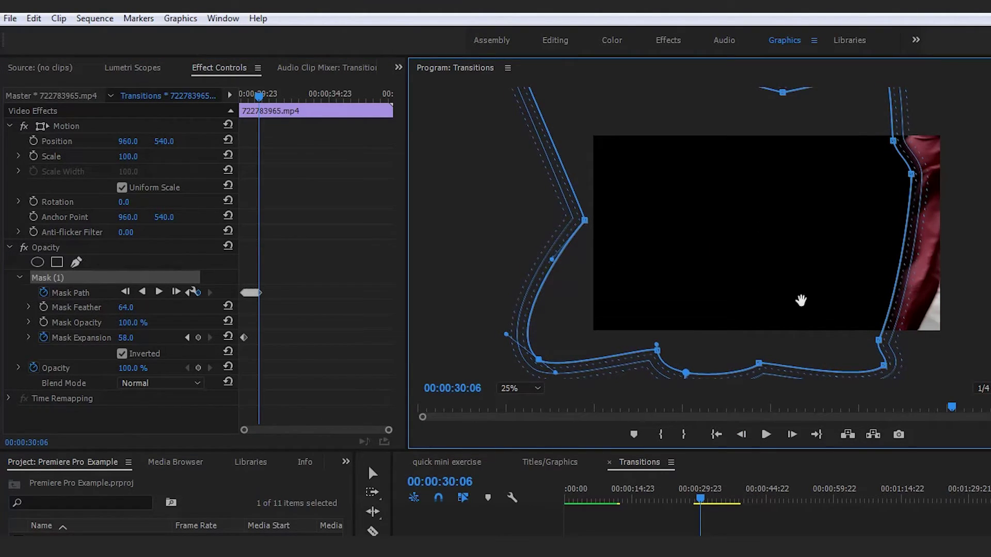
# - At 00:00:30:07, shift the mask forward over the trousers and pull its trailing point far past the picture's left edge
pyautogui.click(793, 435)
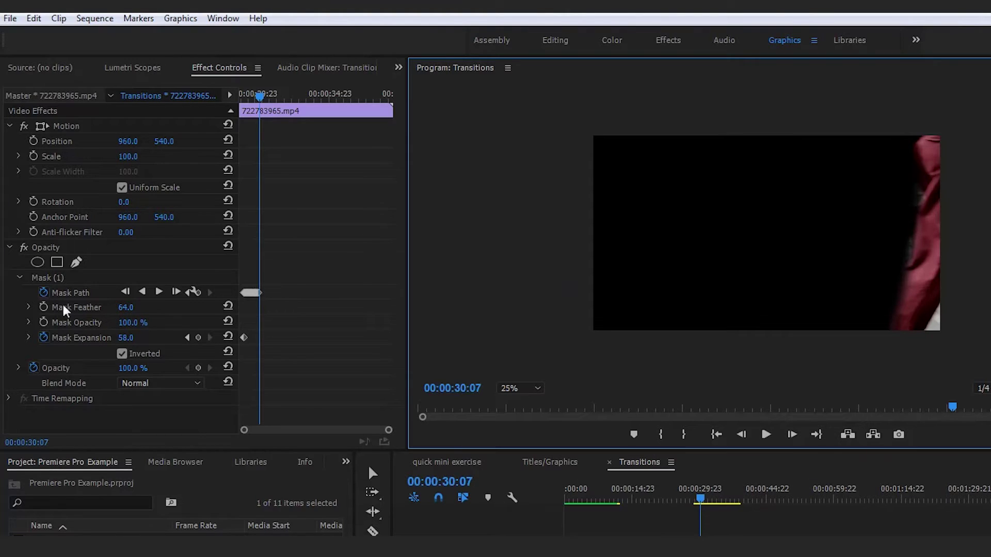
pyautogui.click(61, 279)
pyautogui.moveTo(807, 216); pyautogui.dragTo(818, 219)
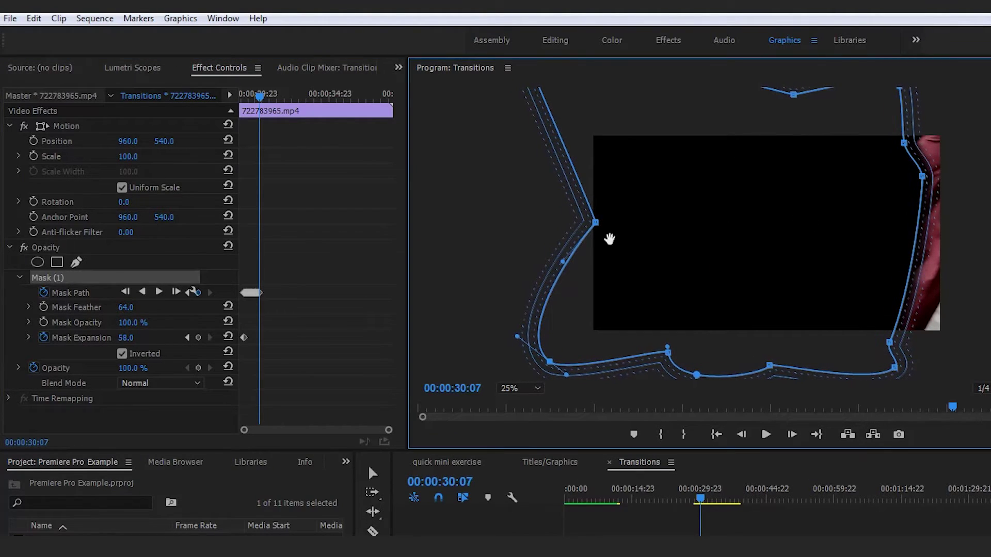
pyautogui.moveTo(597, 224); pyautogui.dragTo(389, 204)
pyautogui.moveTo(810, 210); pyautogui.dragTo(814, 210)
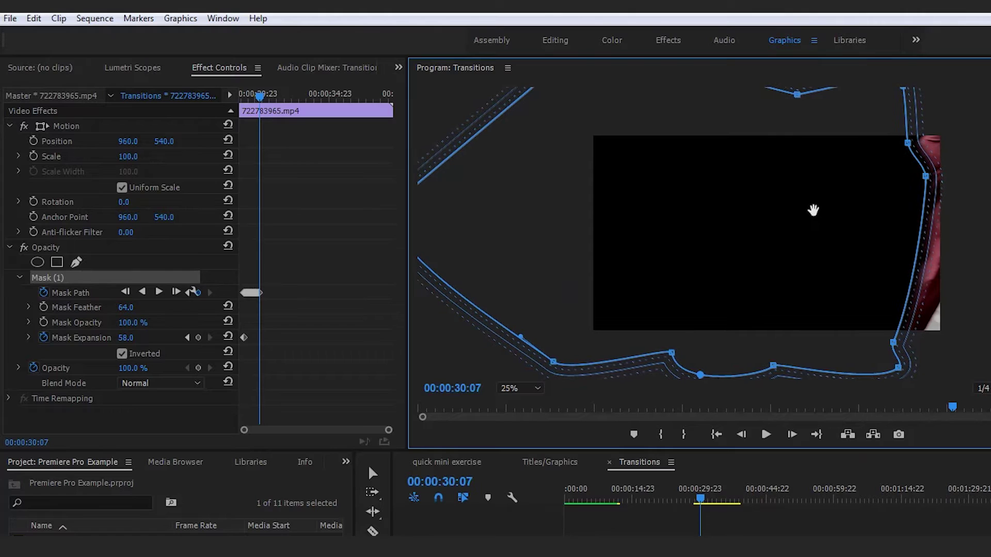
pyautogui.click(901, 488)
# - Pull the 00:00:30:07 mask's lower leading point backward so more of the lower trouser leg is uncovered
pyautogui.click(717, 532)
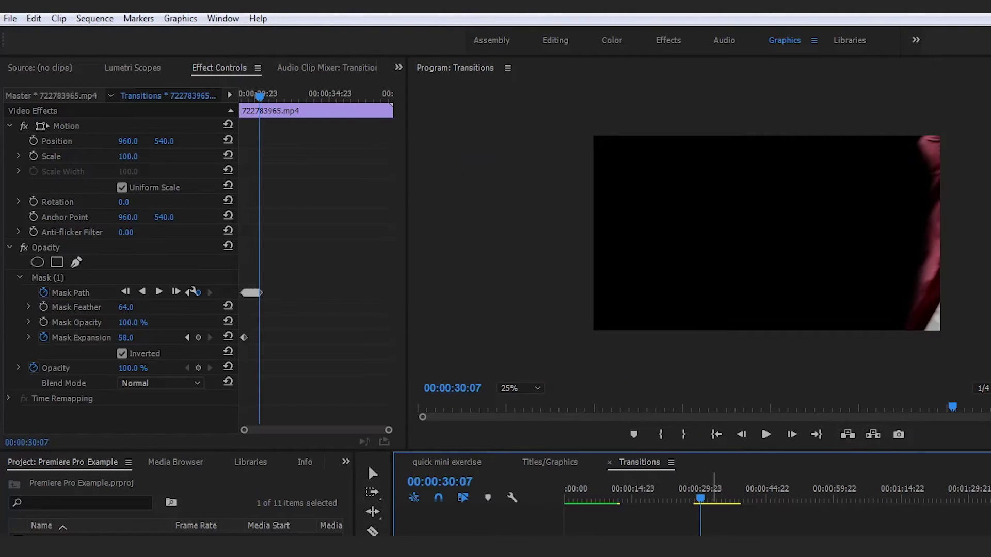
pyautogui.click(45, 278)
pyautogui.moveTo(903, 345); pyautogui.dragTo(882, 360)
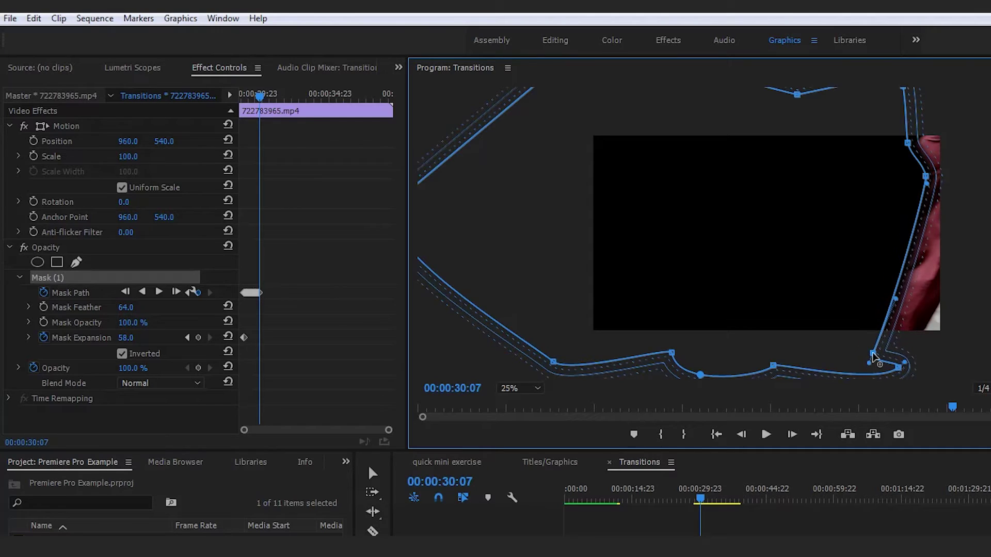
pyautogui.click(809, 524)
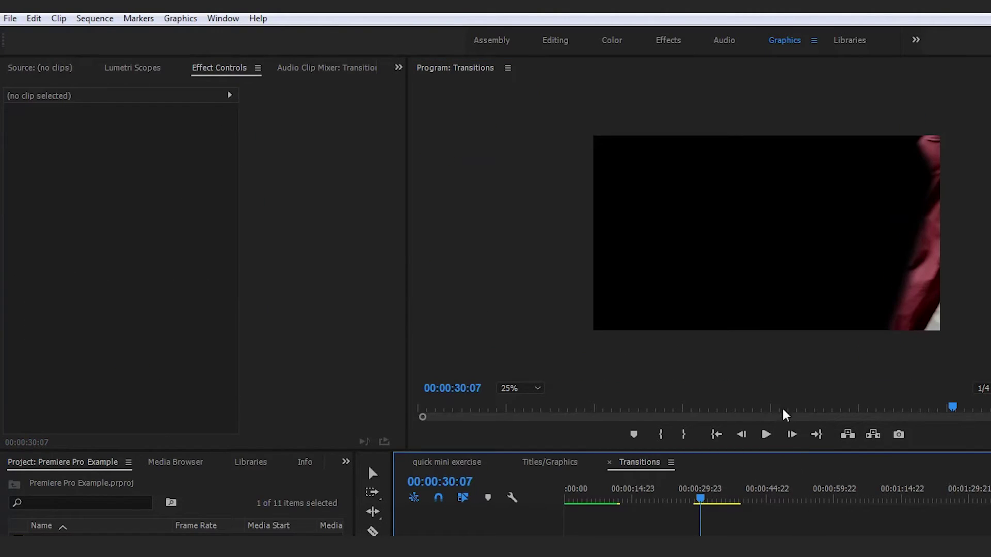
# - At 00:00:30:08, move the whole mask forward to cover the gap behind the trousers and fine-tune its lower leading point
pyautogui.click(792, 436)
pyautogui.press('d')
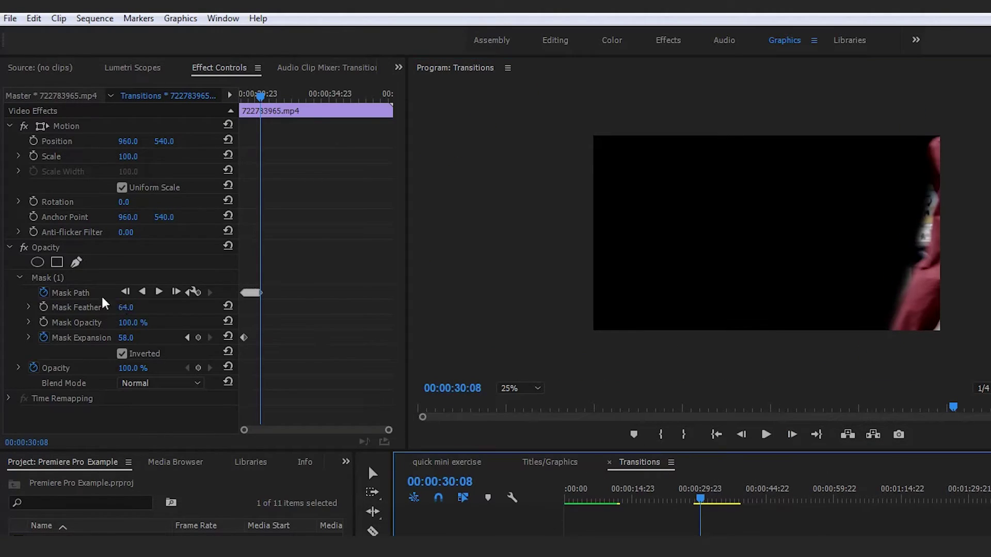
pyautogui.click(62, 276)
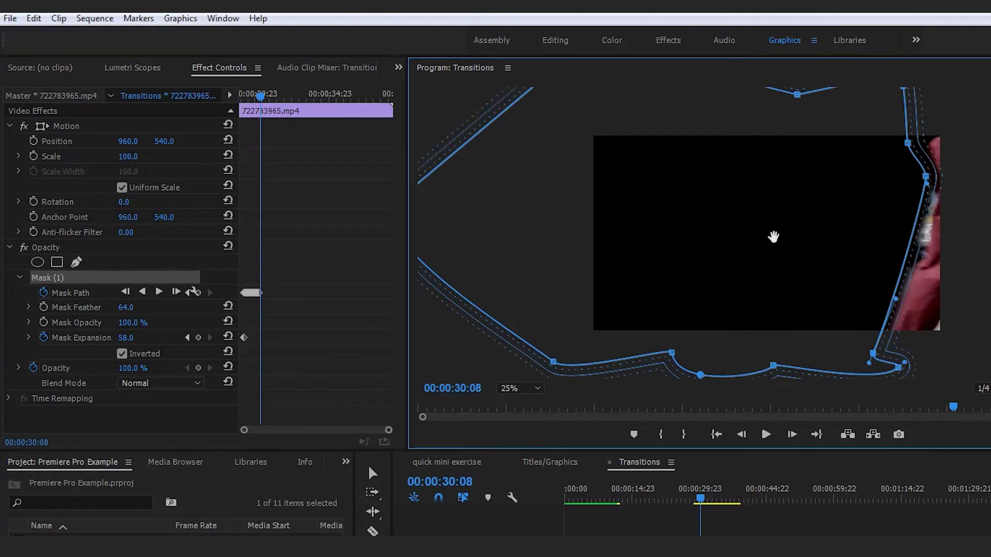
pyautogui.moveTo(784, 244); pyautogui.dragTo(806, 277)
pyautogui.moveTo(887, 364); pyautogui.dragTo(894, 368)
pyautogui.click(893, 522)
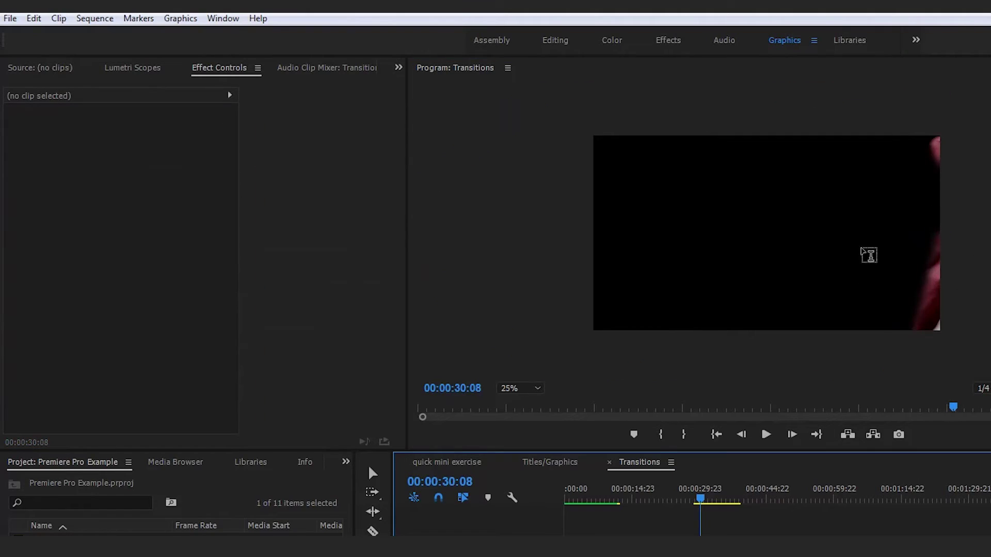
pyautogui.click(717, 534)
pyautogui.click(54, 281)
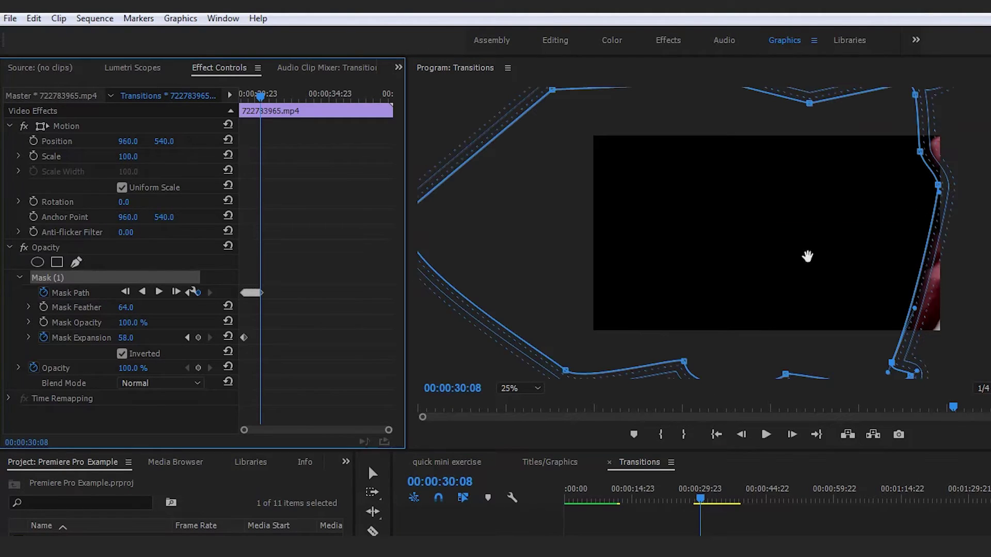
# - At 00:00:30:09, move the mask forward and pull its upper leading point outward beyond the picture's right edge
pyautogui.click(791, 434)
pyautogui.click(805, 529)
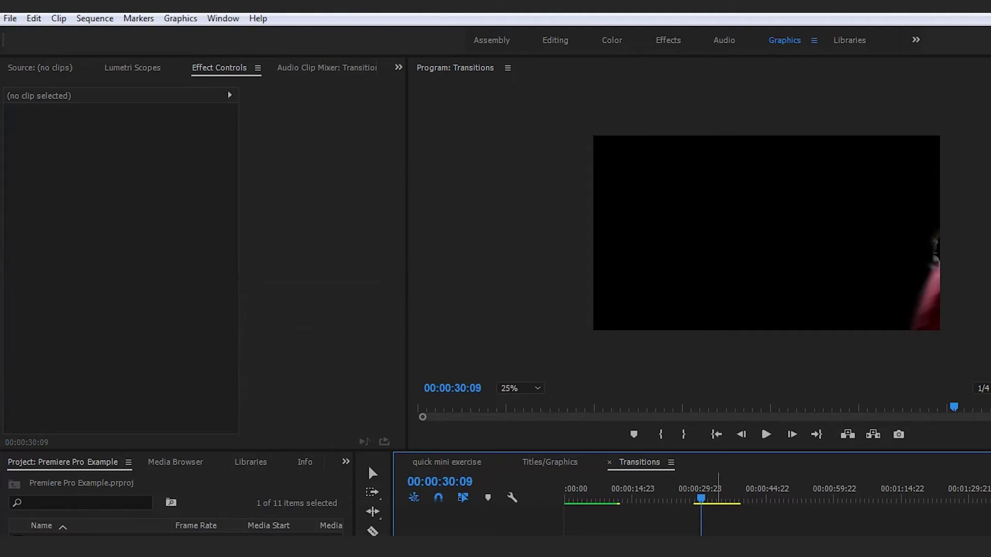
pyautogui.click(723, 531)
pyautogui.click(57, 279)
pyautogui.moveTo(697, 228); pyautogui.dragTo(706, 229)
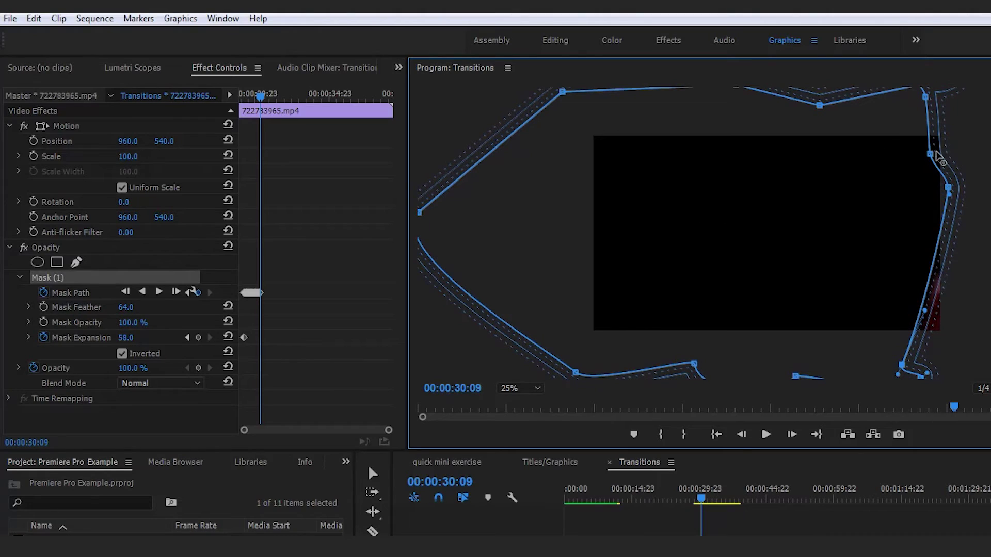
pyautogui.moveTo(930, 154)
pyautogui.mouseDown()
pyautogui.moveTo(961, 127)
pyautogui.moveTo(936, 135)
pyautogui.mouseUp()
pyautogui.click(918, 524)
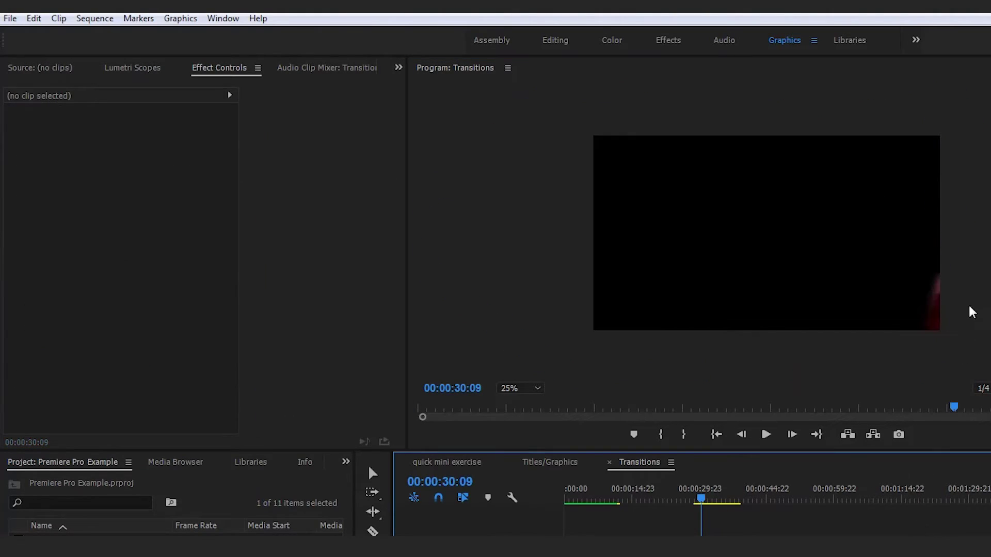
# - Shift the mask further forward at 00:00:30:10, and at 00:00:30:11 move it until it covers the whole picture
pyautogui.click(792, 435)
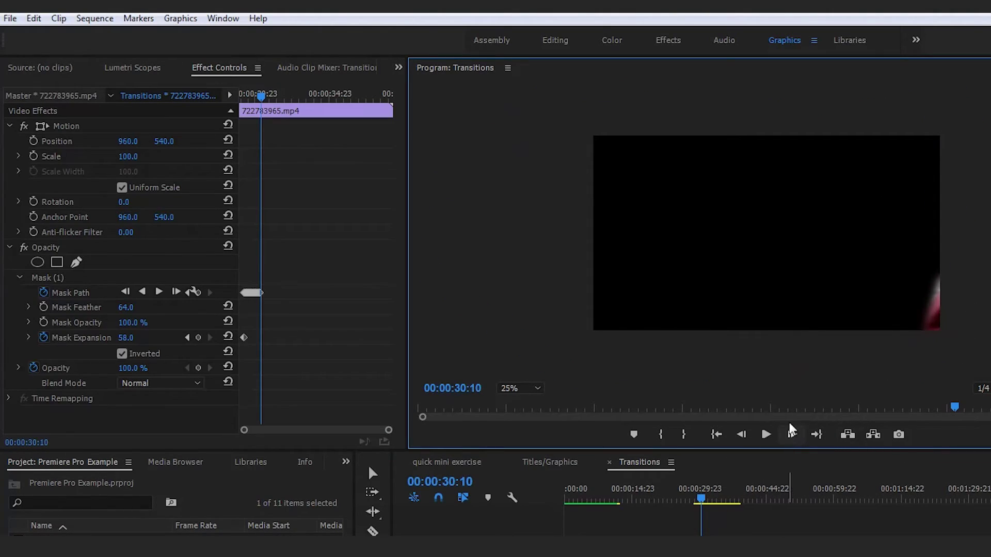
pyautogui.click(72, 279)
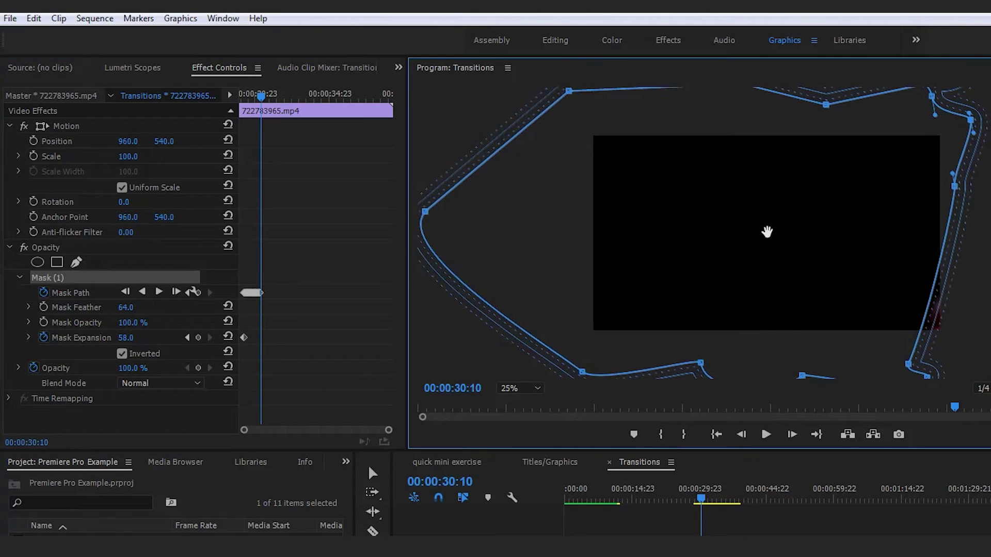
pyautogui.click(804, 349)
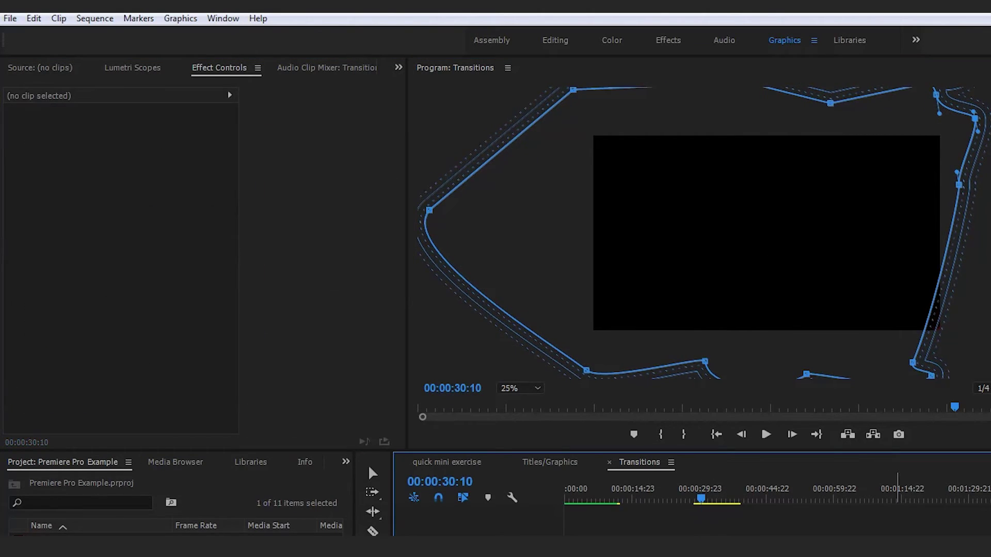
pyautogui.click(792, 435)
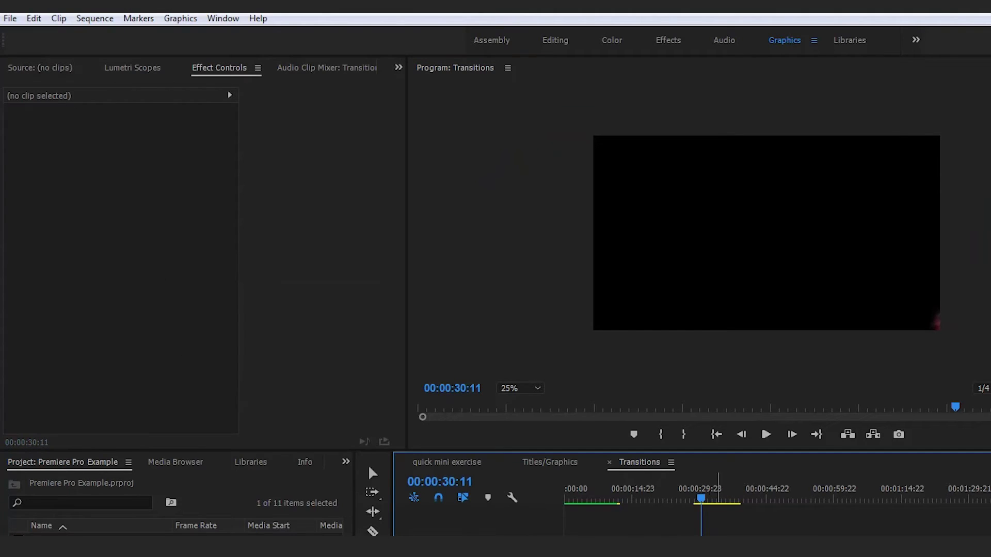
pyautogui.click(58, 278)
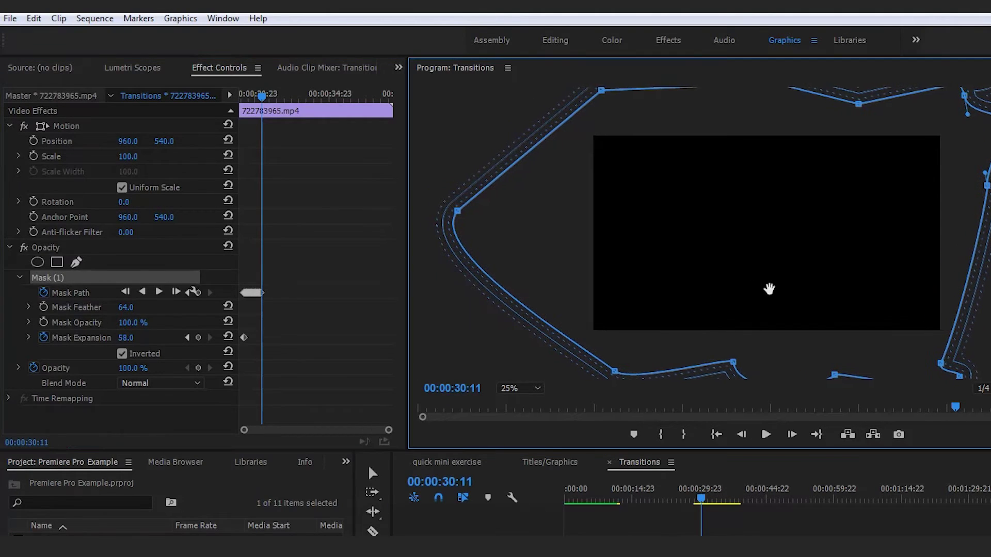
pyautogui.click(748, 532)
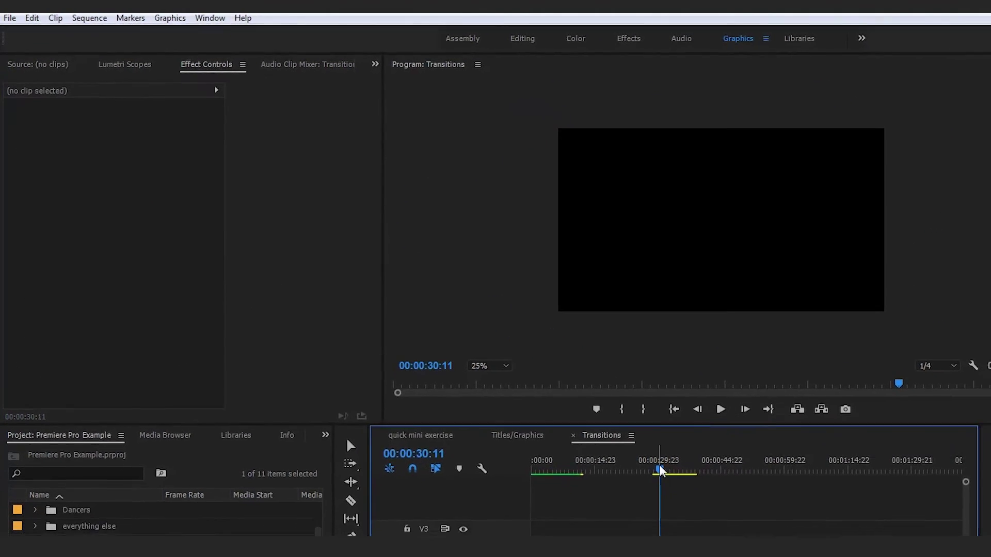
# - Return to 00:00:28:22 and move the mask off the picture's left edge so the clip starts fully visible
pyautogui.moveTo(661, 472); pyautogui.dragTo(654, 471)
pyautogui.click(774, 535)
pyautogui.click(517, 435)
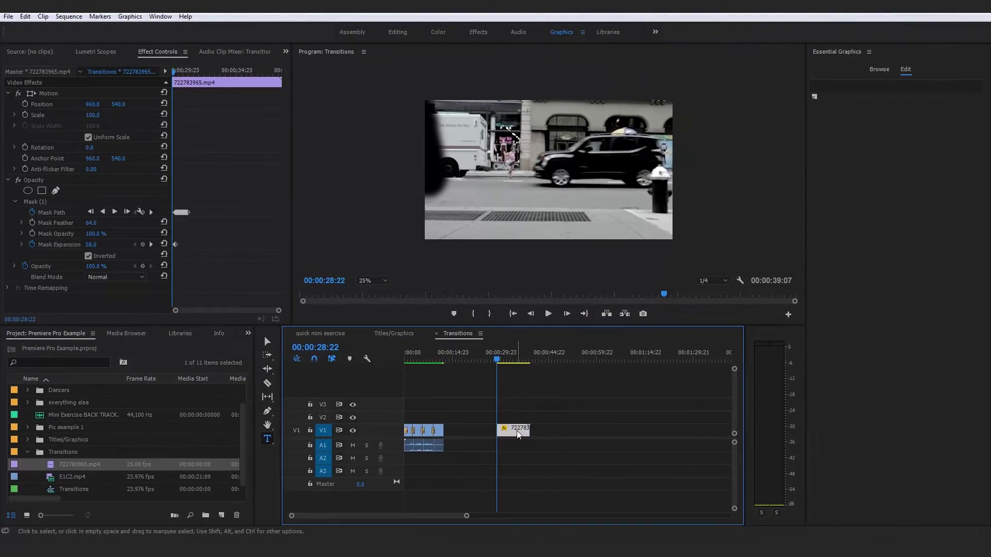
pyautogui.click(36, 202)
pyautogui.moveTo(411, 146); pyautogui.dragTo(382, 140)
pyautogui.click(598, 430)
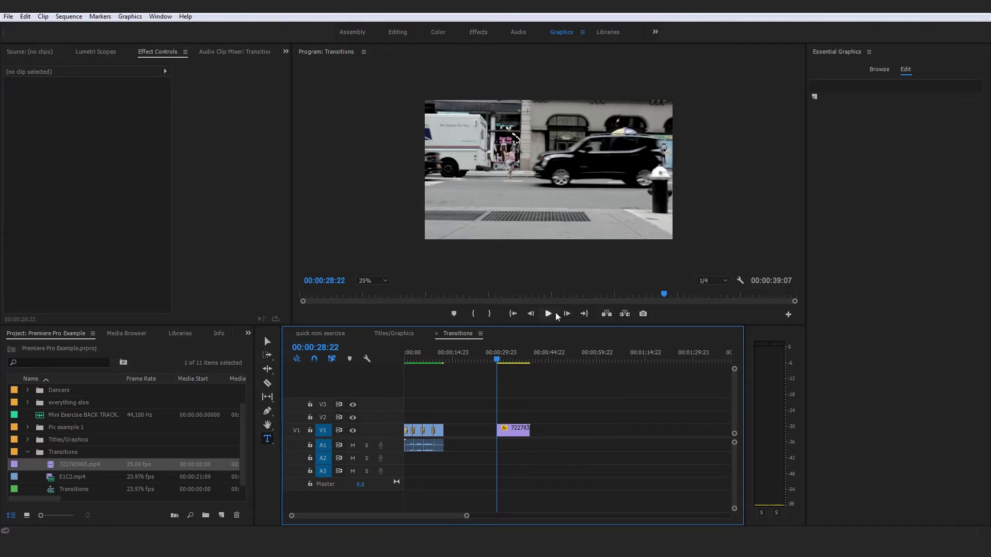
# - Play the masked clip from 00:00:28:22 to check the mask animation, and return to its start
pyautogui.press('d')
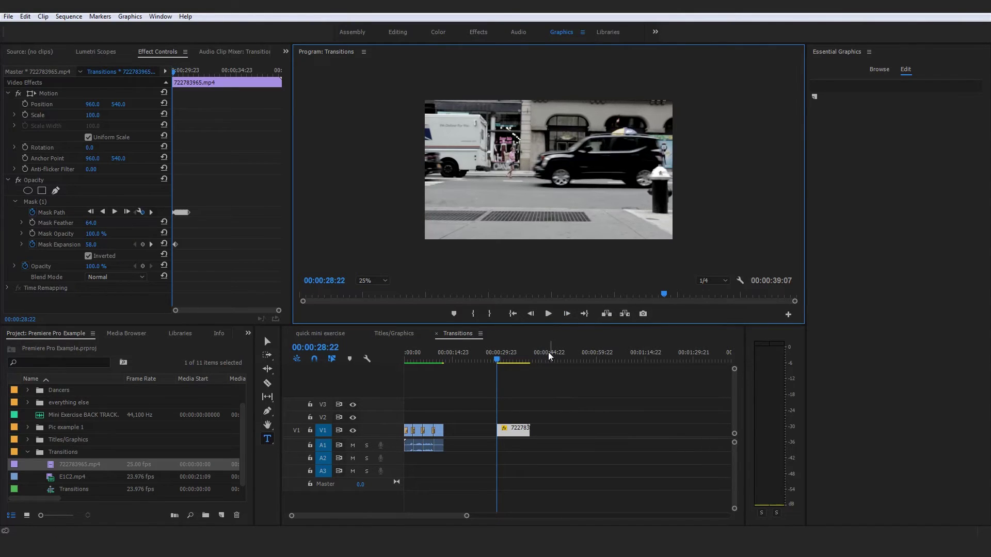
pyautogui.press('space')
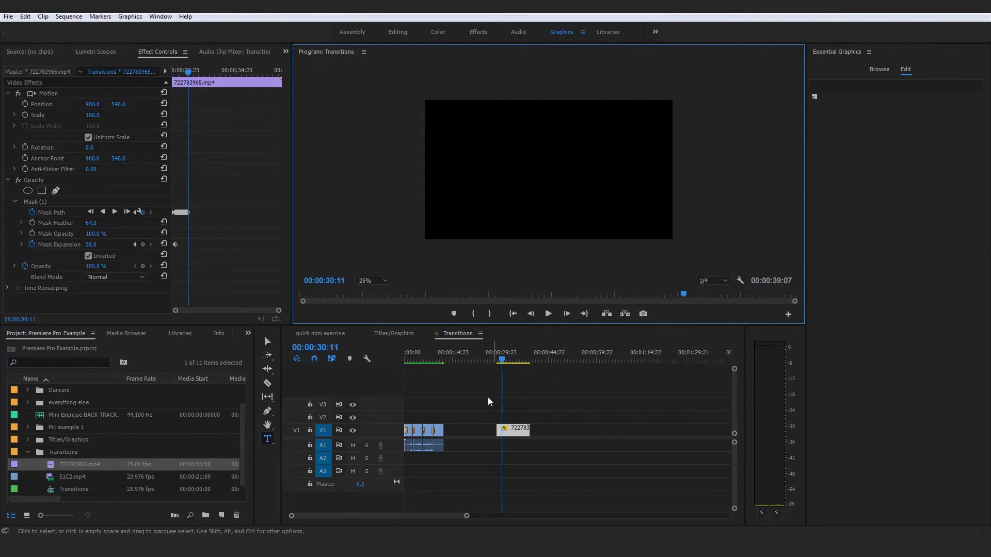
pyautogui.click(499, 351)
pyautogui.click(539, 425)
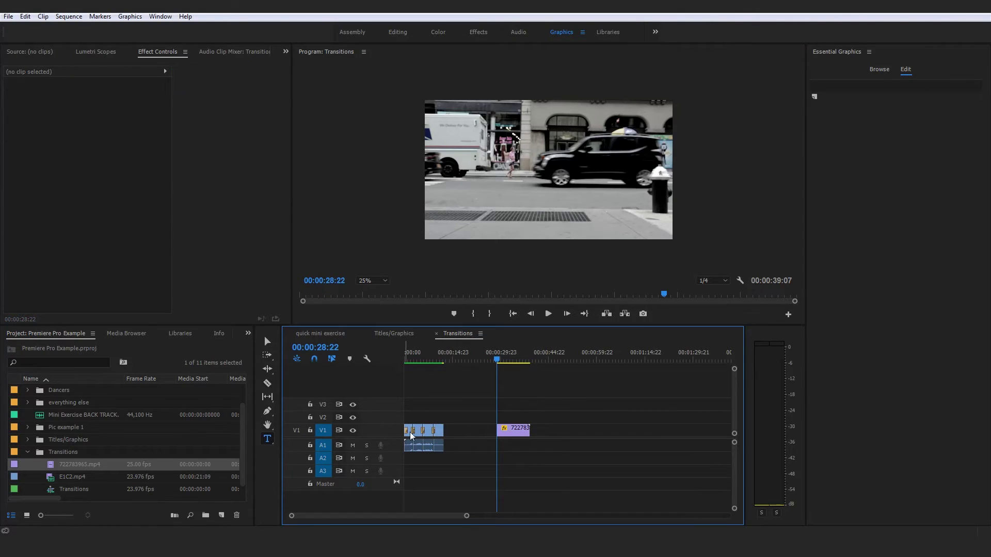
# - Move the masked 722783965.mp4 clip up to track V2 and place E1C2.mp4 beneath it on V1, starting at 00:00:28:22
pyautogui.moveTo(516, 431); pyautogui.dragTo(537, 420)
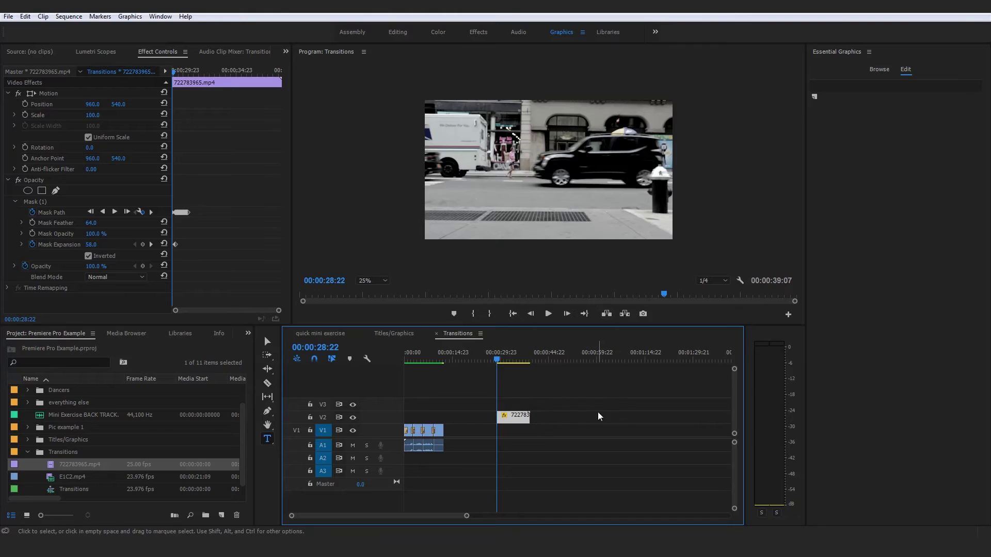
pyautogui.click(45, 477)
pyautogui.moveTo(180, 471); pyautogui.dragTo(509, 444)
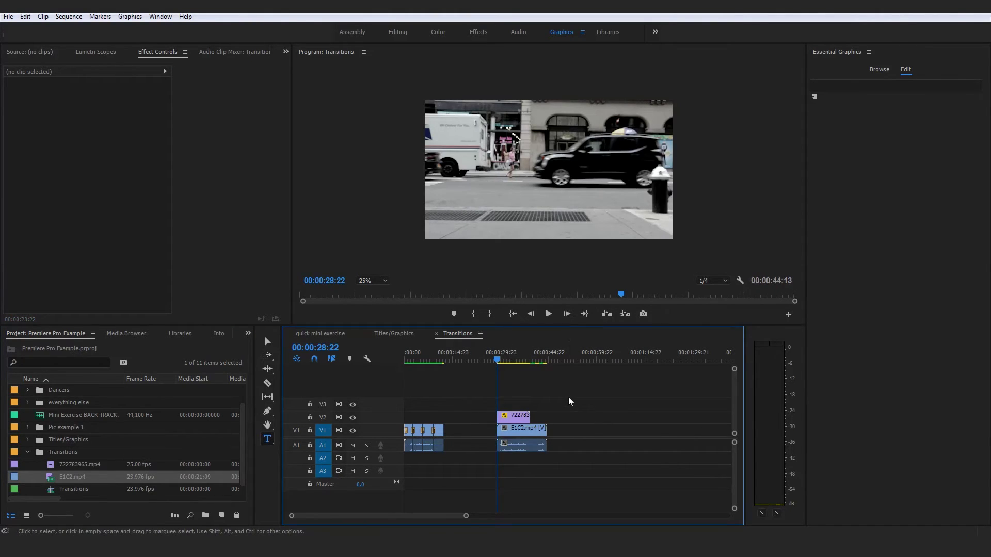
# - Play the transition from 00:00:28:22 to check how E1C2.mp4 is revealed behind the pedestrian
pyautogui.click(534, 435)
pyautogui.click(629, 410)
pyautogui.press('space')
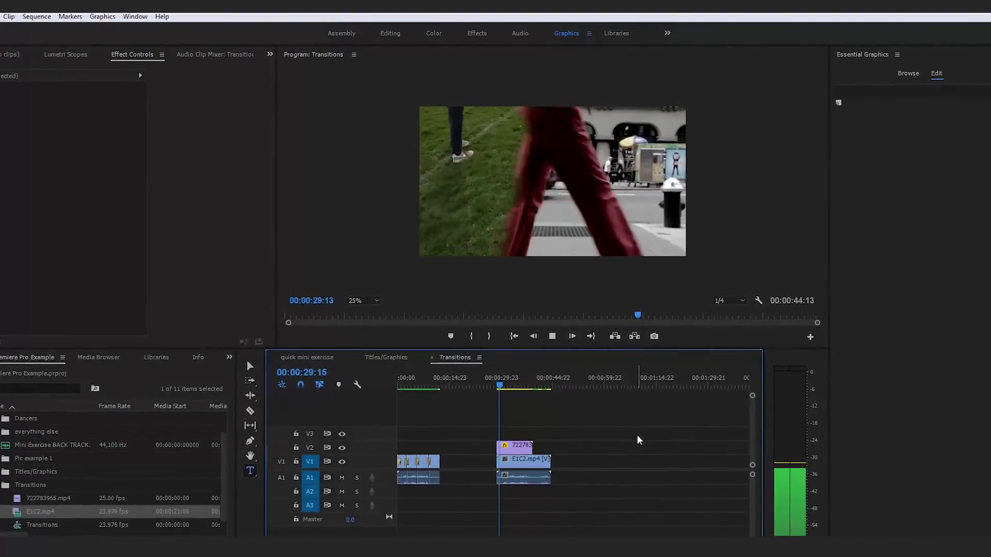
pyautogui.press('space')
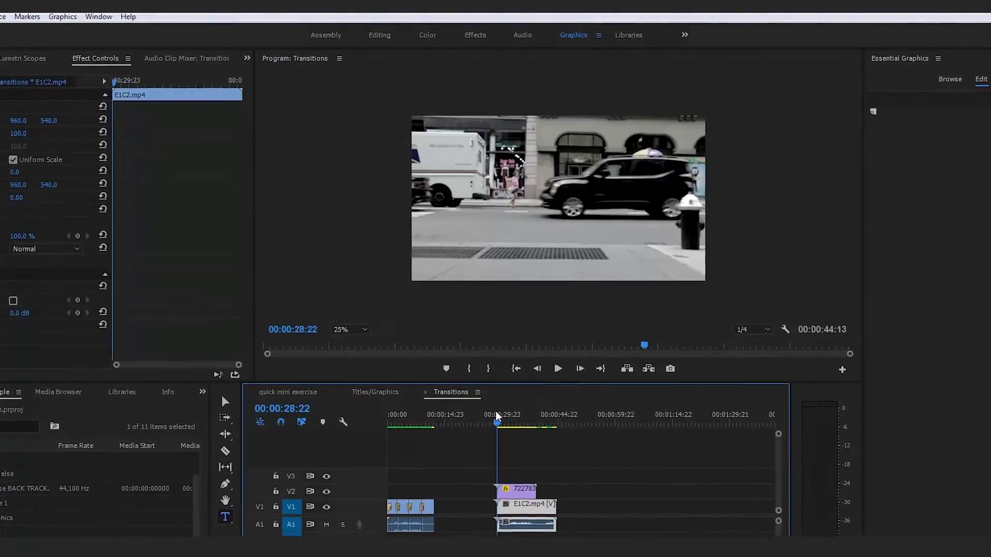
# - Step frame by frame from 00:00:28:22 to 00:00:29:06 and back to 00:00:29:02 to examine the mask edge behind the leg
pyautogui.click(582, 376)
pyautogui.click(582, 376)
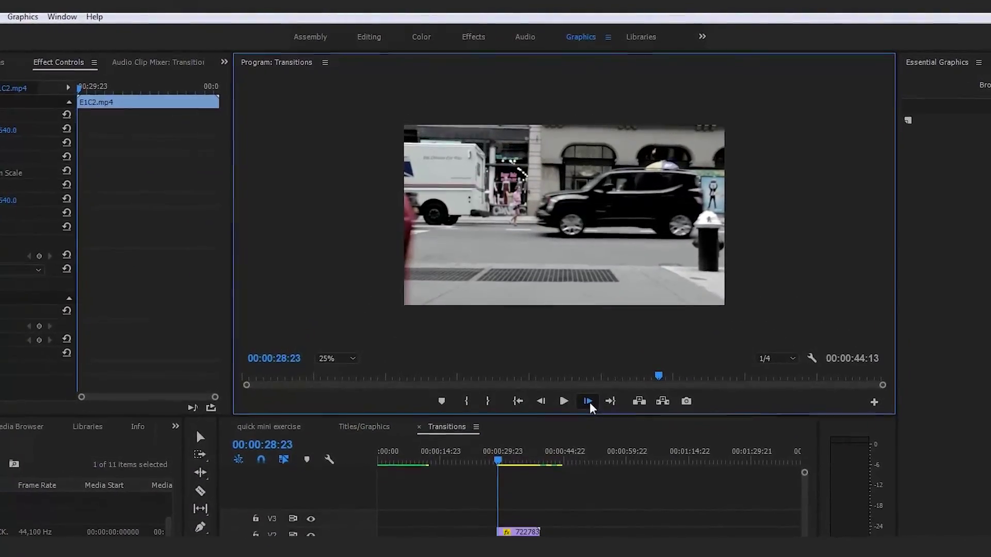
pyautogui.click(590, 409)
pyautogui.click(590, 409)
pyautogui.click(590, 409)
pyautogui.click(590, 410)
pyautogui.click(590, 409)
pyautogui.click(590, 409)
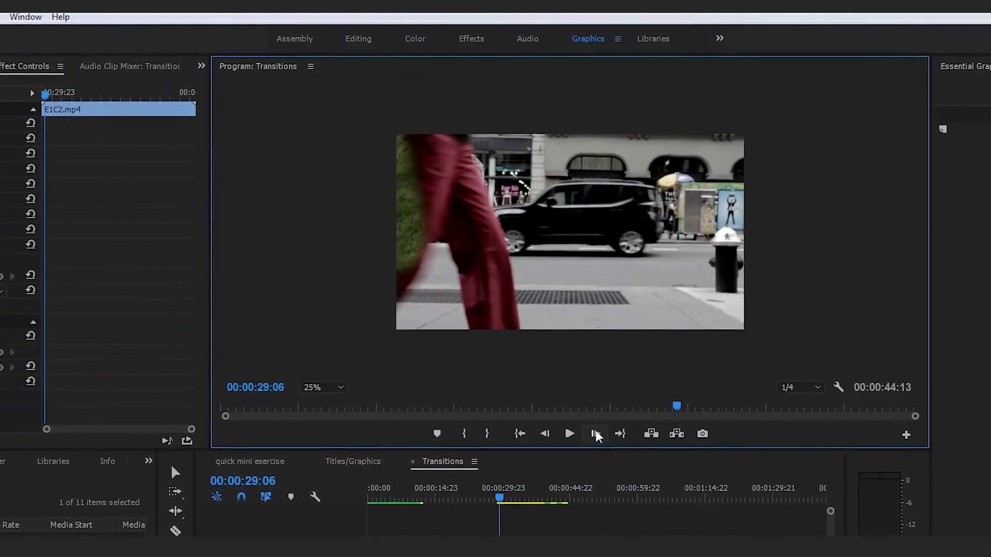
pyautogui.click(546, 442)
pyautogui.click(546, 442)
pyautogui.click(545, 442)
pyautogui.click(546, 442)
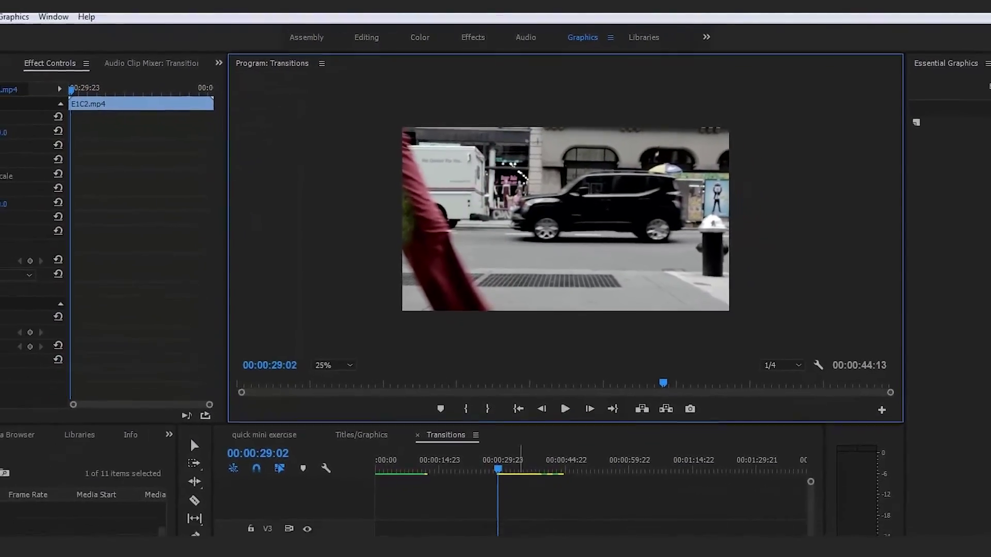
# - Move the first Mask Path keyframe of 722783965.mp4 to 00:00:29:06, one frame before the following keyframe
pyautogui.click(515, 493)
pyautogui.moveTo(210, 405); pyautogui.dragTo(199, 406)
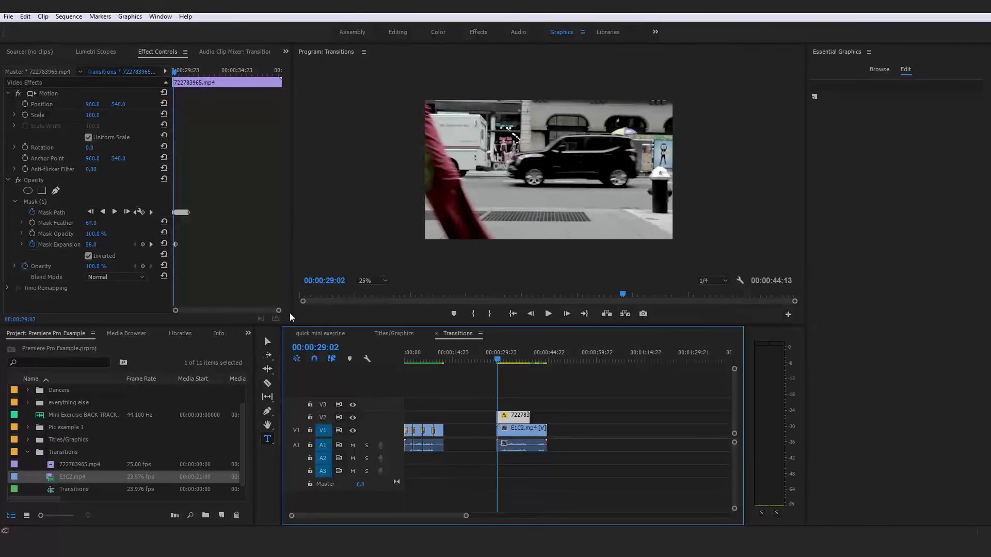
pyautogui.moveTo(270, 313); pyautogui.dragTo(247, 315)
pyautogui.moveTo(209, 81); pyautogui.dragTo(261, 94)
pyautogui.press('Left')
pyautogui.press('Left')
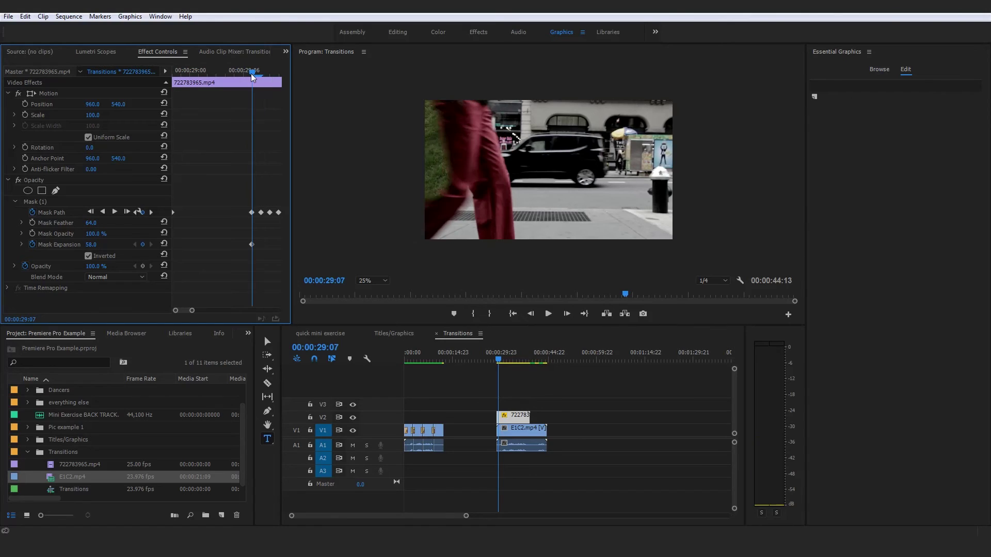
pyautogui.moveTo(174, 212); pyautogui.dragTo(244, 219)
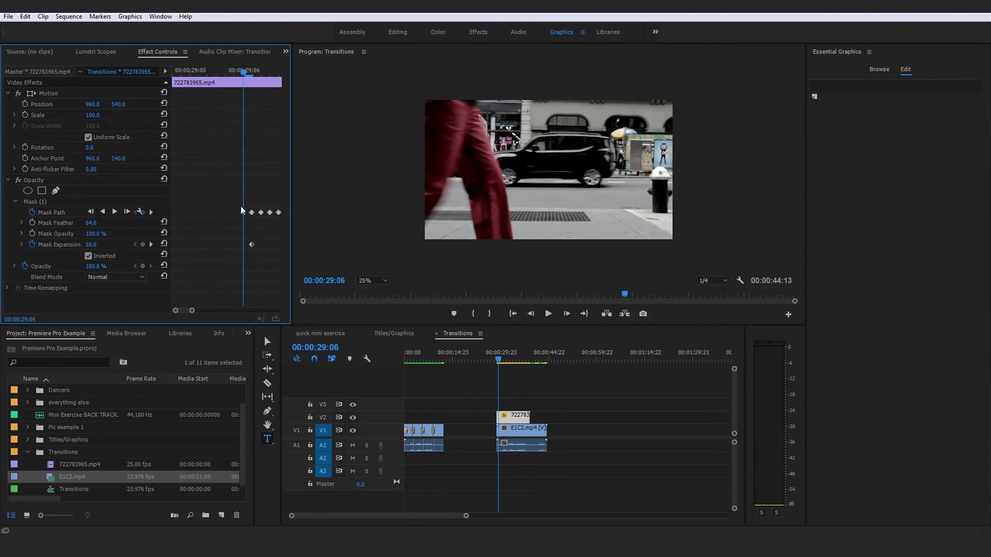
pyautogui.press('Right')
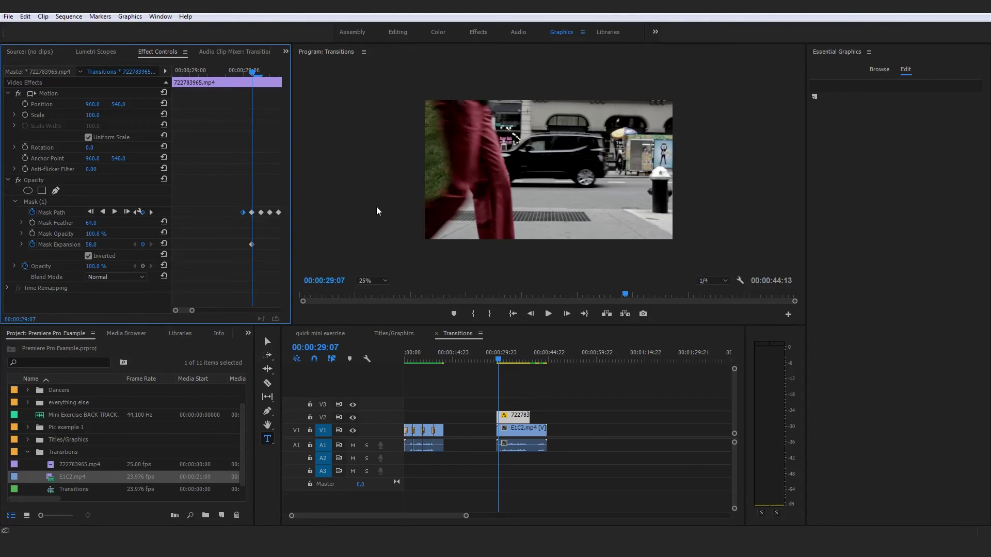
# - Play the transition repeatedly from 00:00:28:22 to check how the adjusted mask reveals E1C2.mp4 behind the pedestrian
pyautogui.press('Left')
pyautogui.moveTo(243, 73); pyautogui.dragTo(173, 73)
pyautogui.click(598, 429)
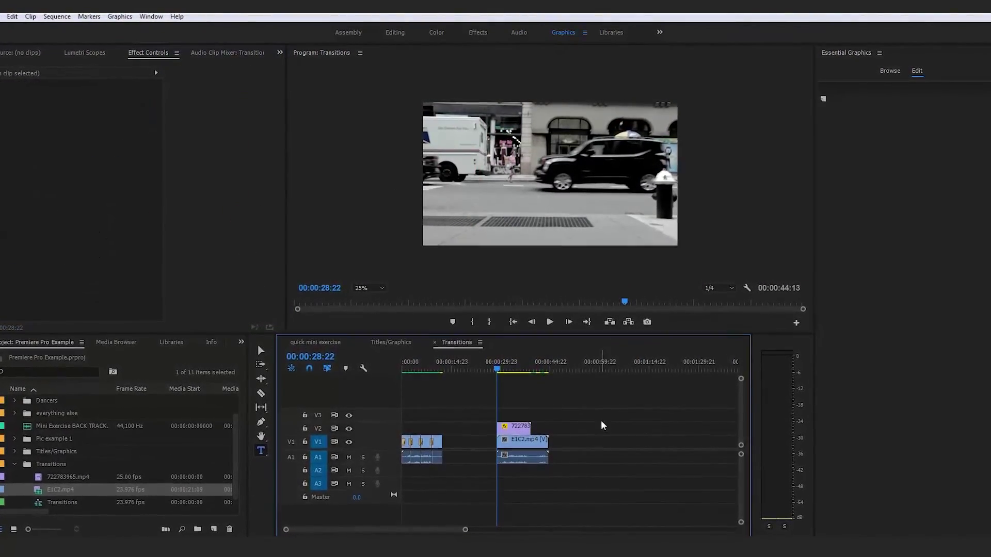
pyautogui.press('space')
pyautogui.moveTo(504, 380); pyautogui.dragTo(497, 380)
pyautogui.press('space')
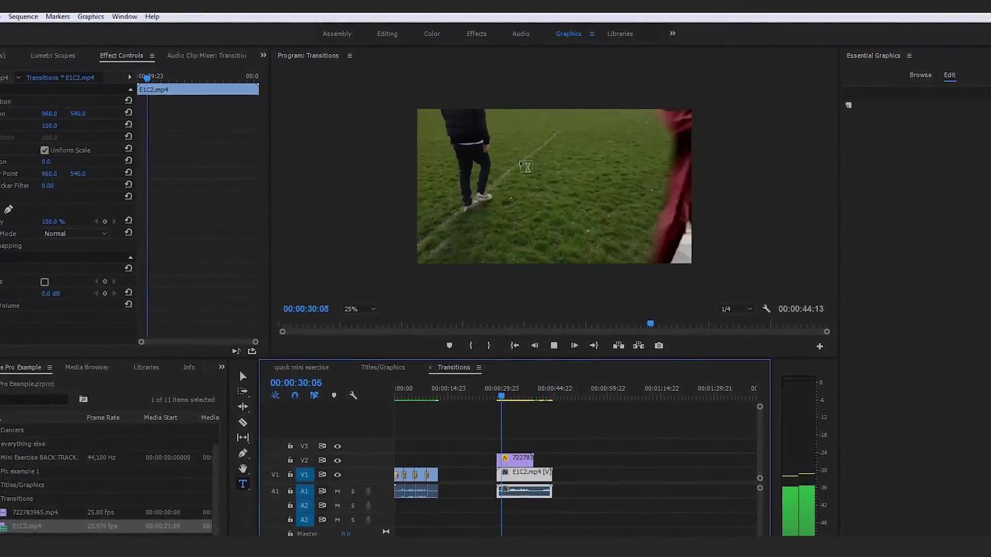
pyautogui.press('space')
pyautogui.click(573, 457)
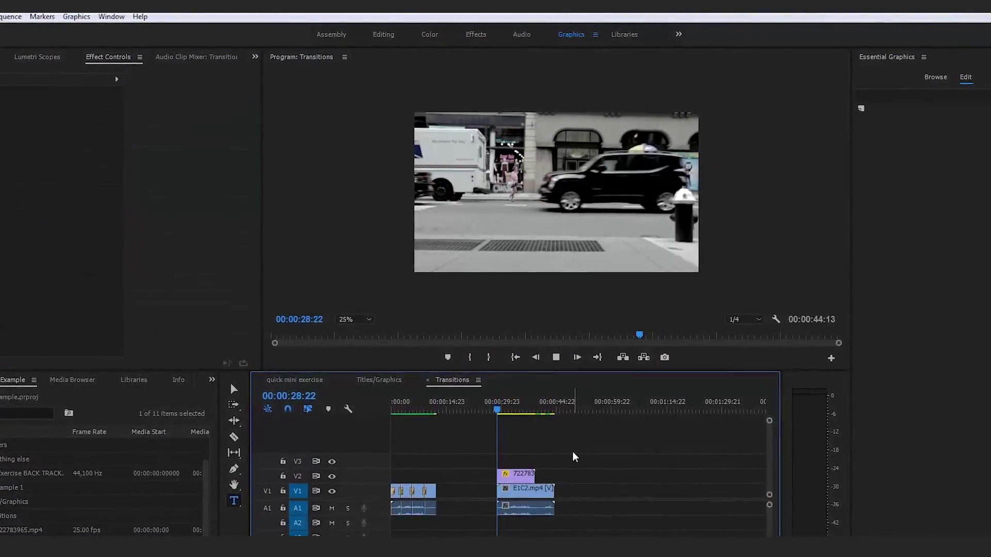
pyautogui.press('space')
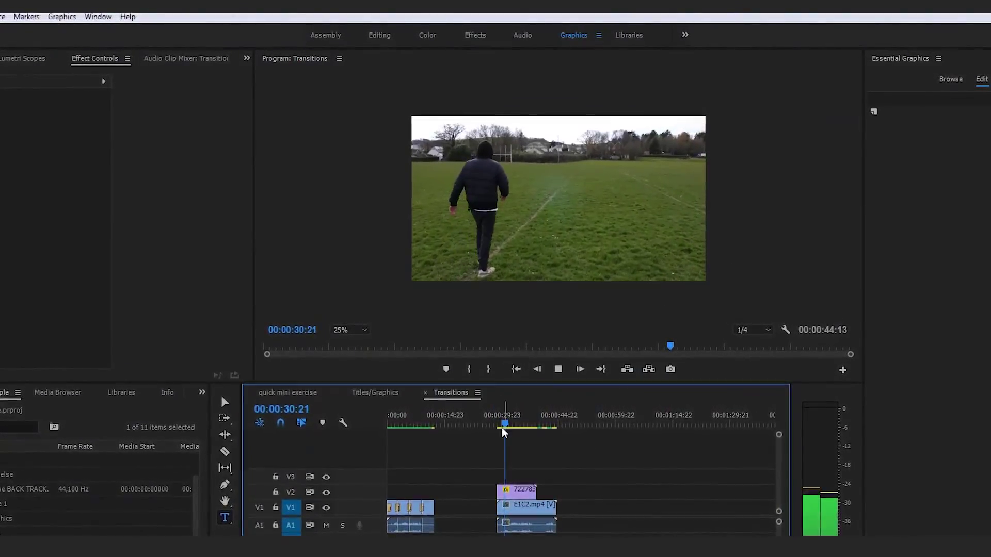
pyautogui.moveTo(502, 423); pyautogui.dragTo(497, 422)
pyautogui.press('space')
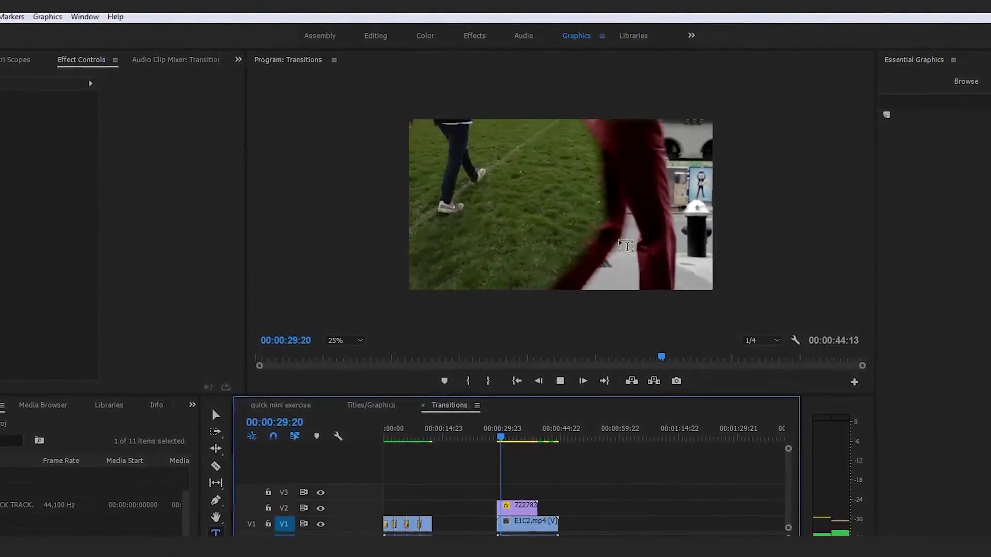
pyautogui.press('space')
# - Extend the start of 722783965.mp4 on V2 to several seconds before E1C2.mp4 begins, and play through the transition
pyautogui.click(497, 424)
pyautogui.moveTo(499, 521); pyautogui.dragTo(476, 521)
pyautogui.click(475, 459)
pyautogui.press('space')
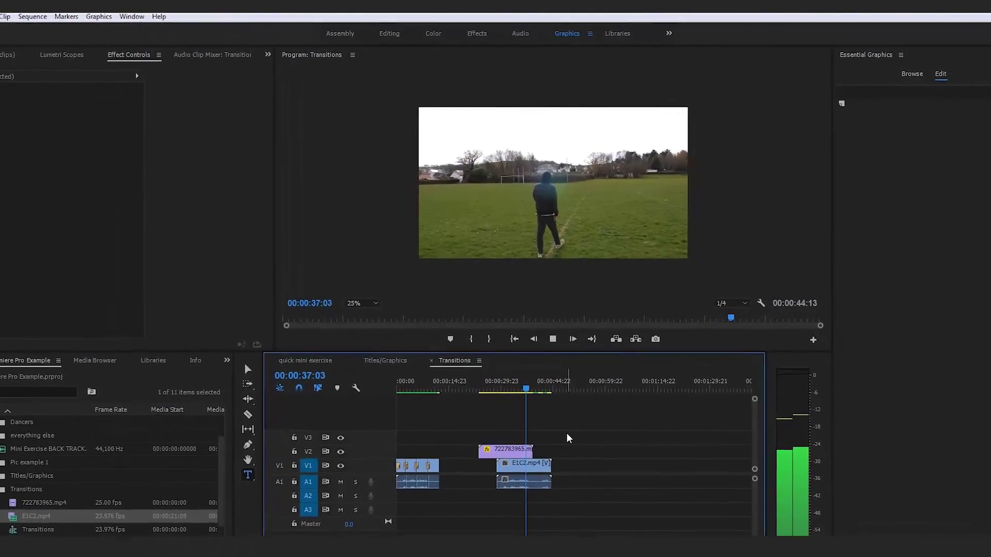
pyautogui.press('space')
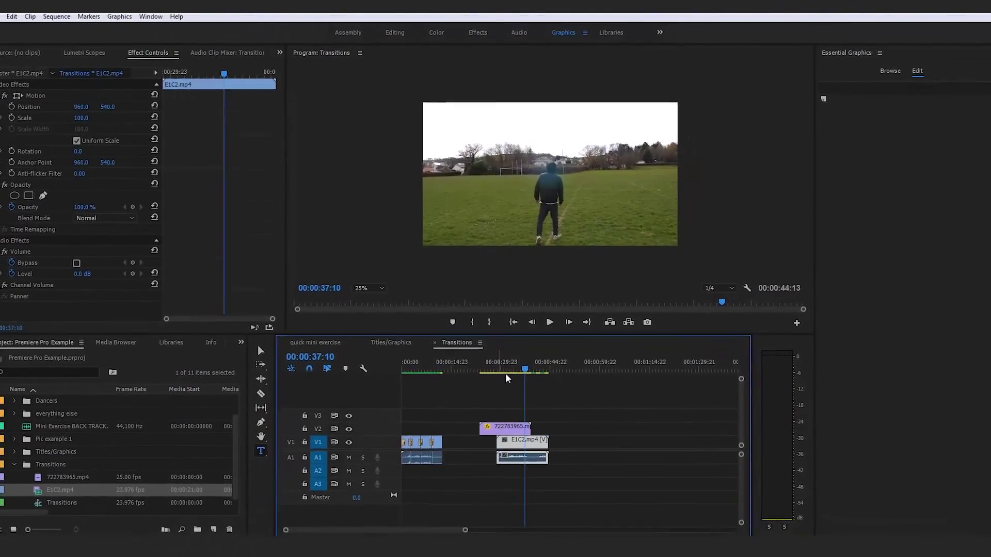
# - Replay the sequence from the start of the extended clip and from about 00:00:26:12 to review the complete transition
pyautogui.click(480, 387)
pyautogui.press('space')
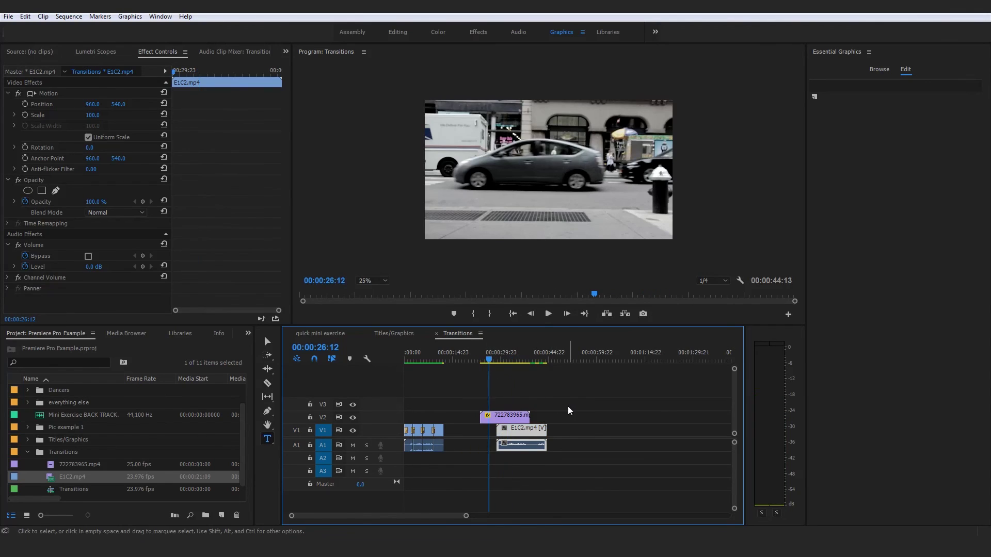
pyautogui.click(569, 411)
pyautogui.press('space')
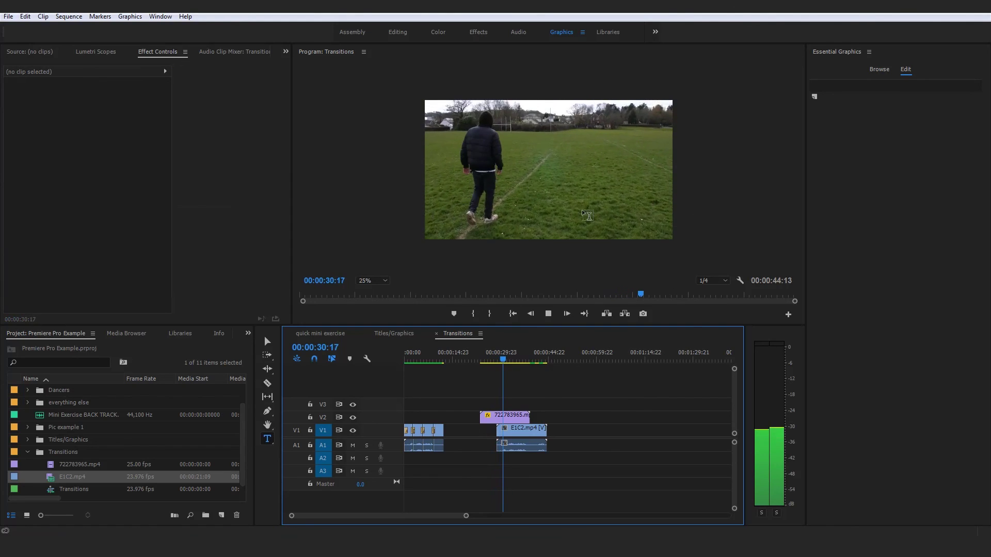
pyautogui.click(521, 428)
pyautogui.moveTo(501, 361); pyautogui.dragTo(489, 363)
pyautogui.press('space')
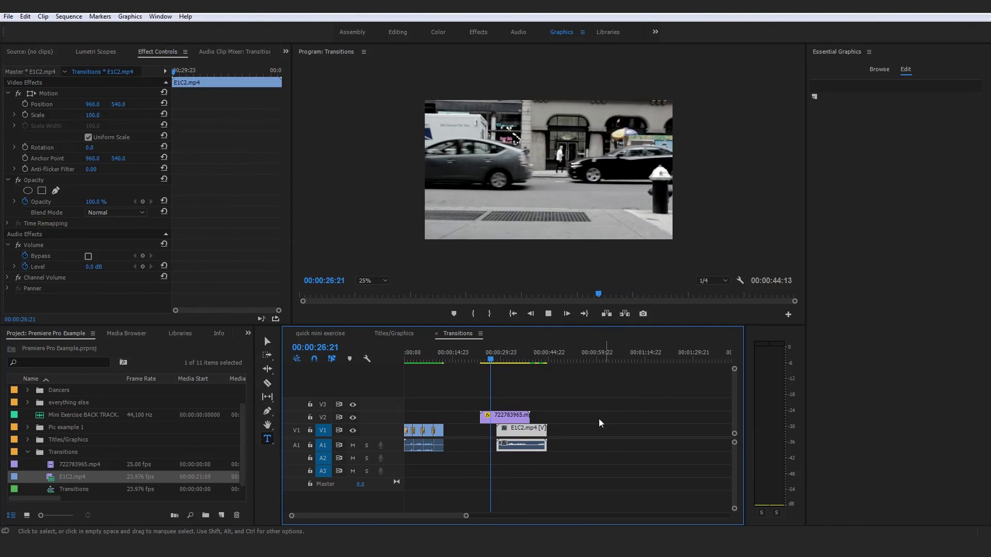
pyautogui.click(535, 420)
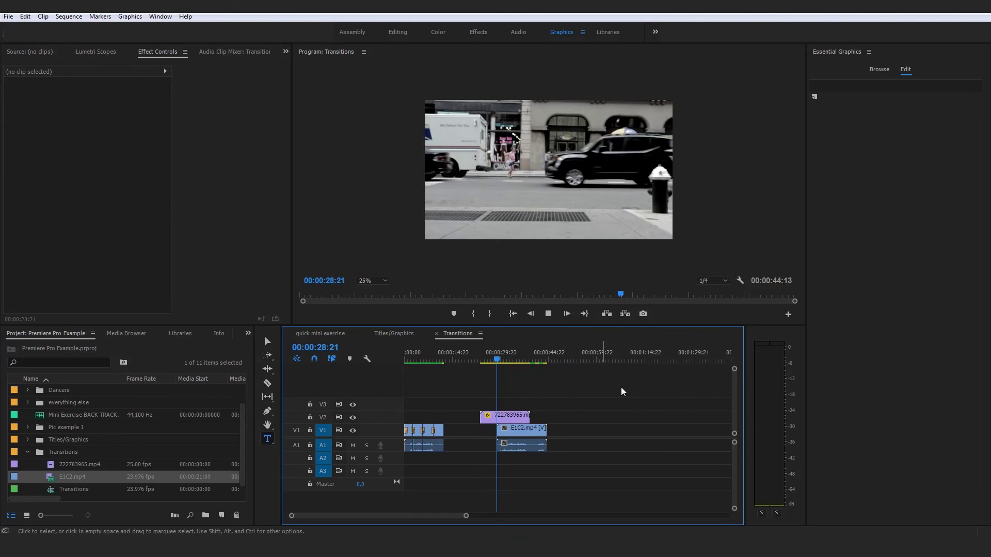